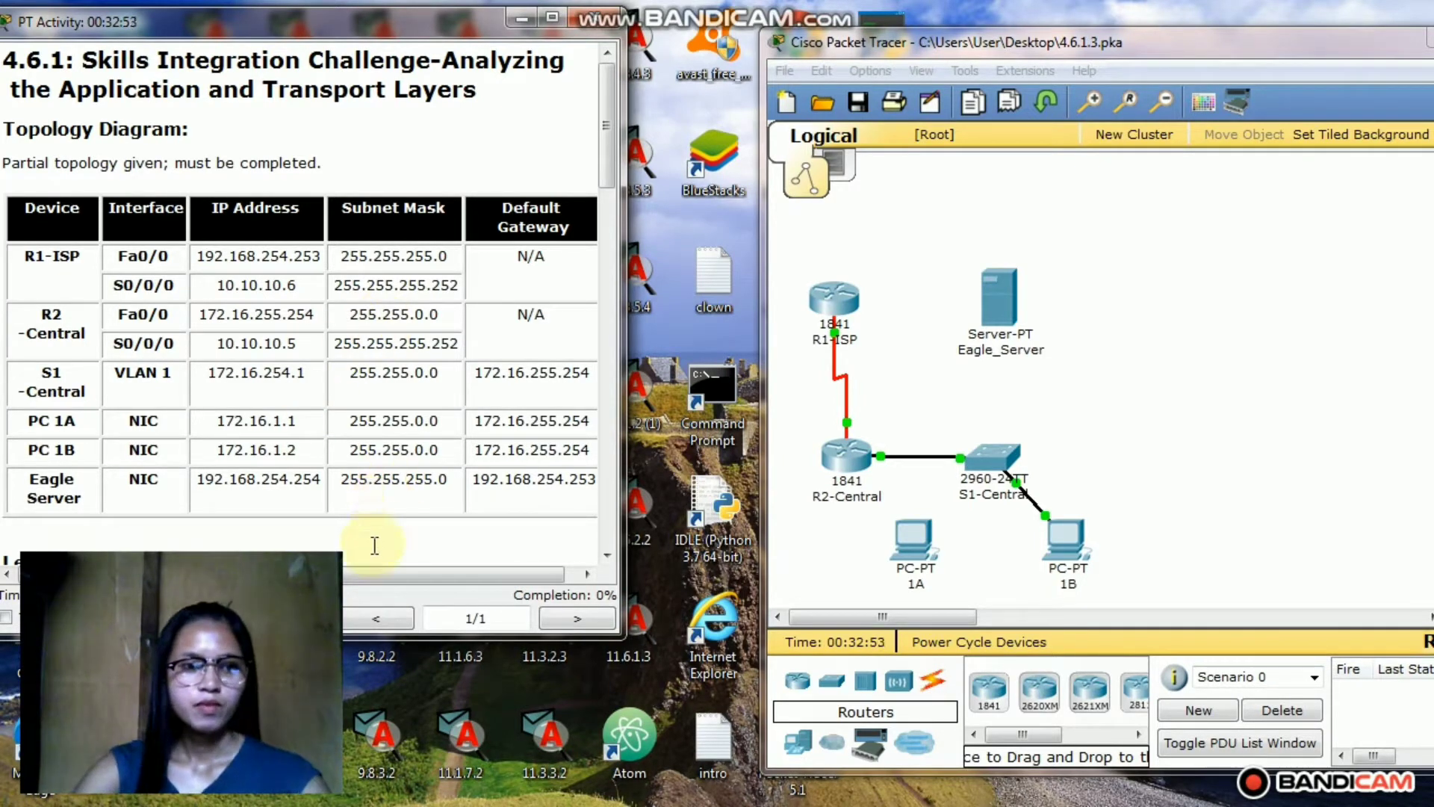
# Read the activity's addressing table, learning objectives, background and Task 1 instructions on repairing the topology.
pyautogui.scroll(-8, 375, 545)
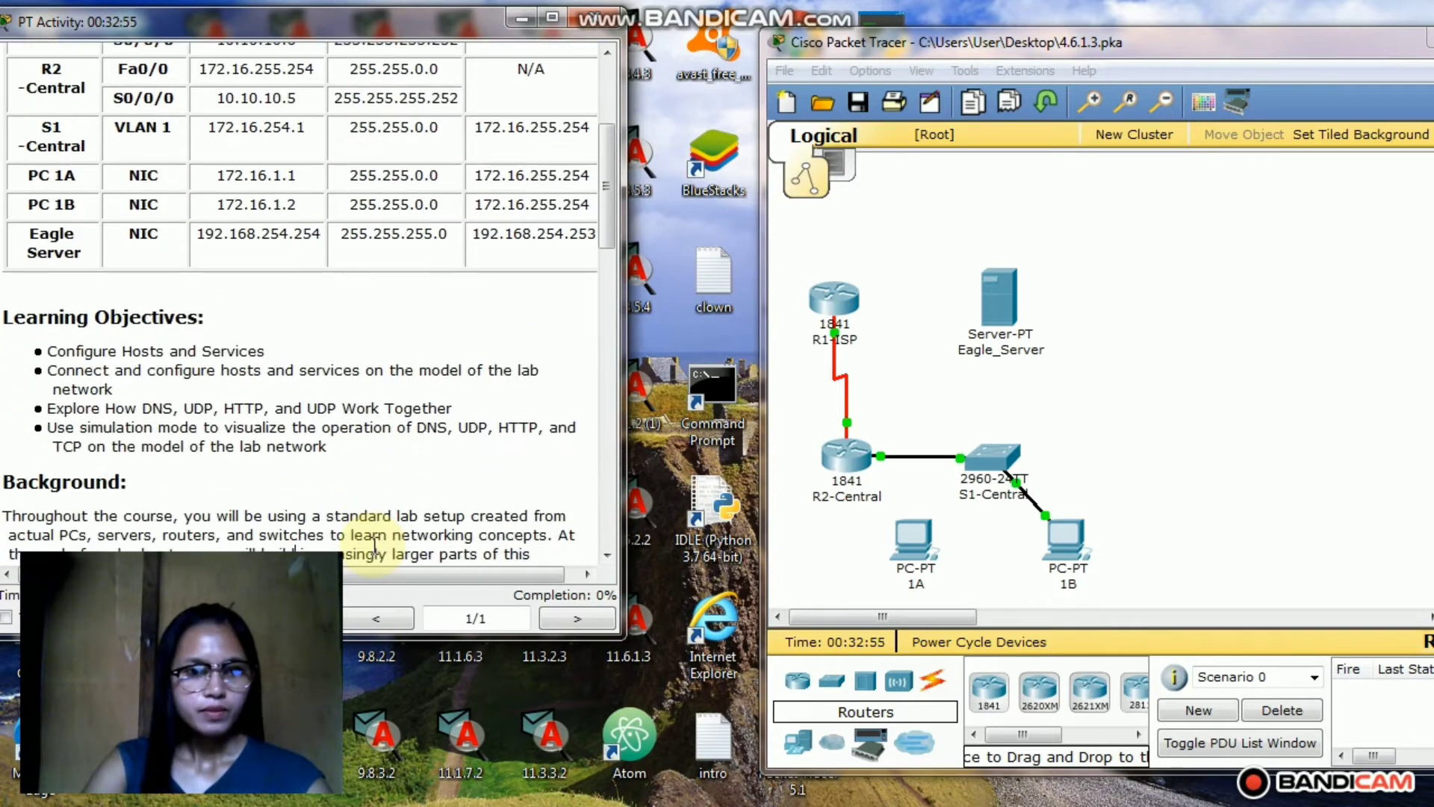
pyautogui.scroll(-2, 374, 545)
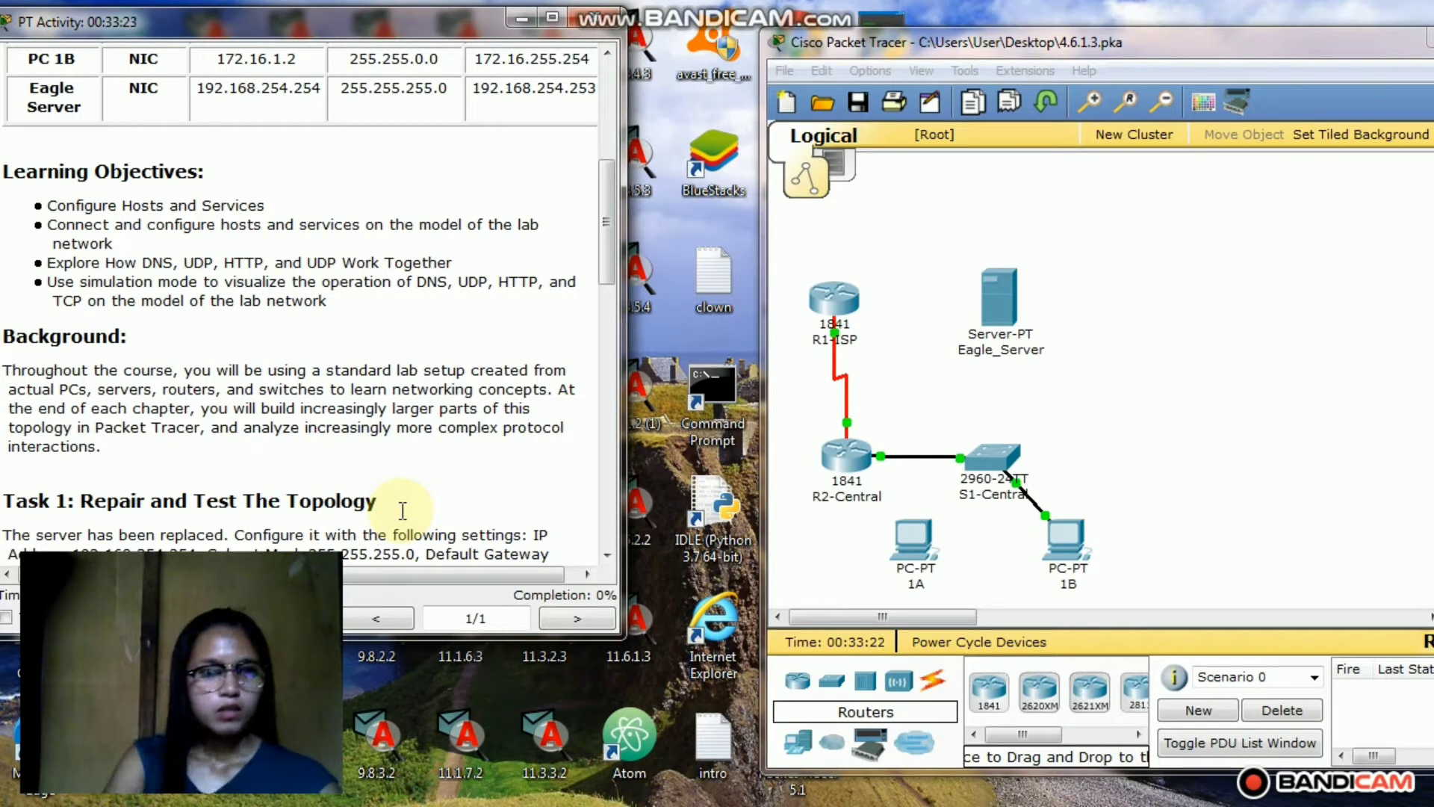
pyautogui.scroll(-5, 403, 510)
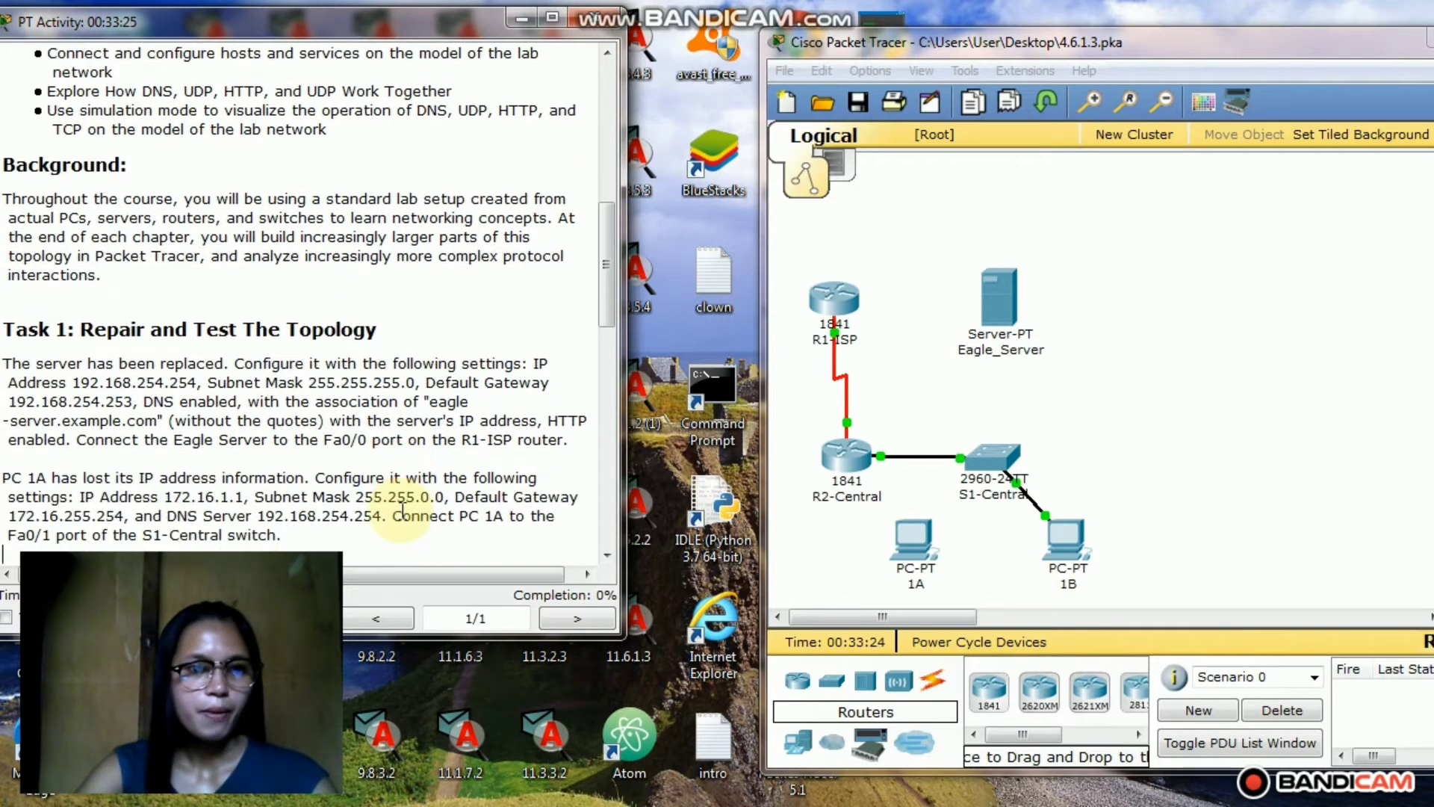
pyautogui.scroll(-4, 403, 511)
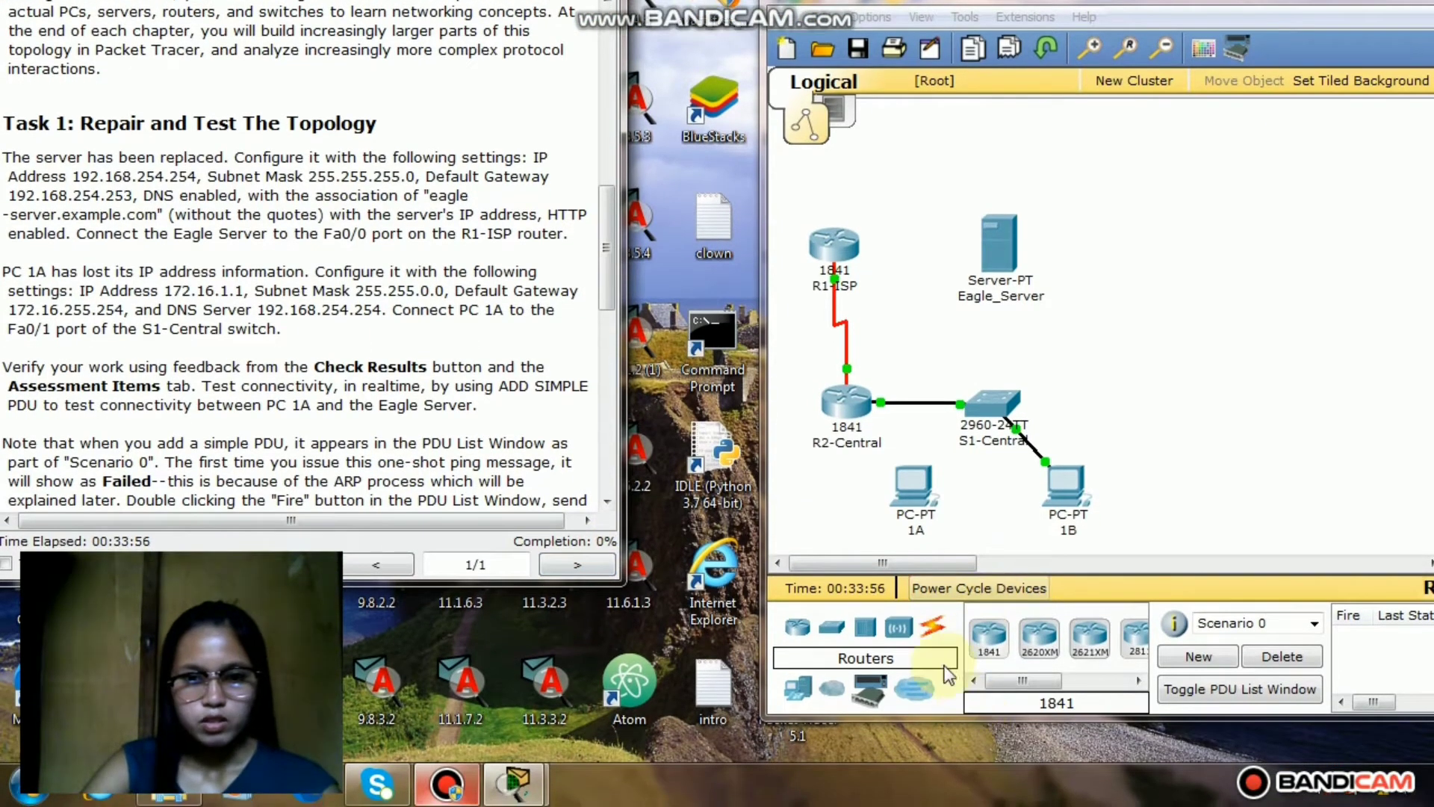
# Connect Eagle_Server's FastEthernet port to R1-ISP's FastEthernet0/0 port with a Copper Cross-Over cable.
pyautogui.click(932, 621)
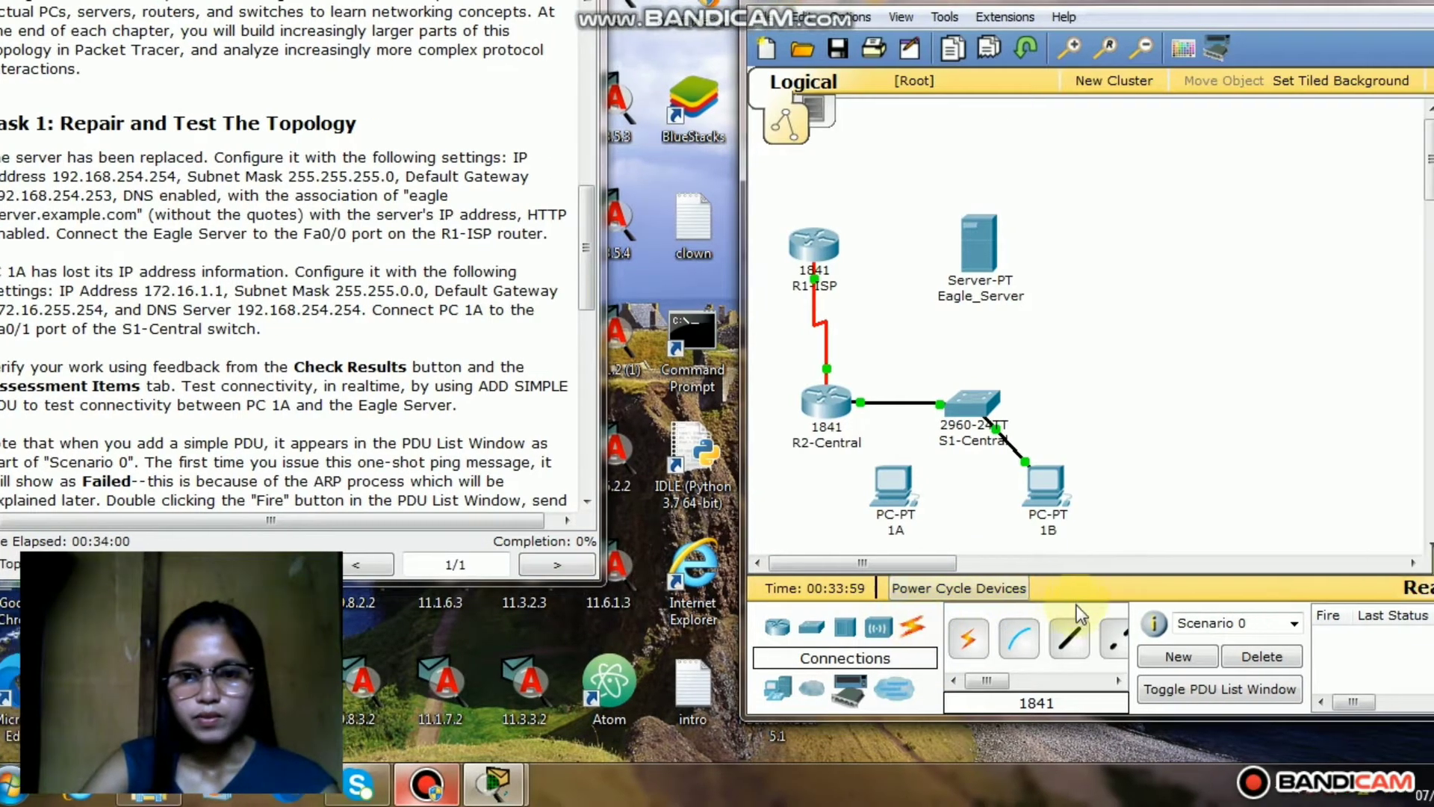
pyautogui.click(1119, 641)
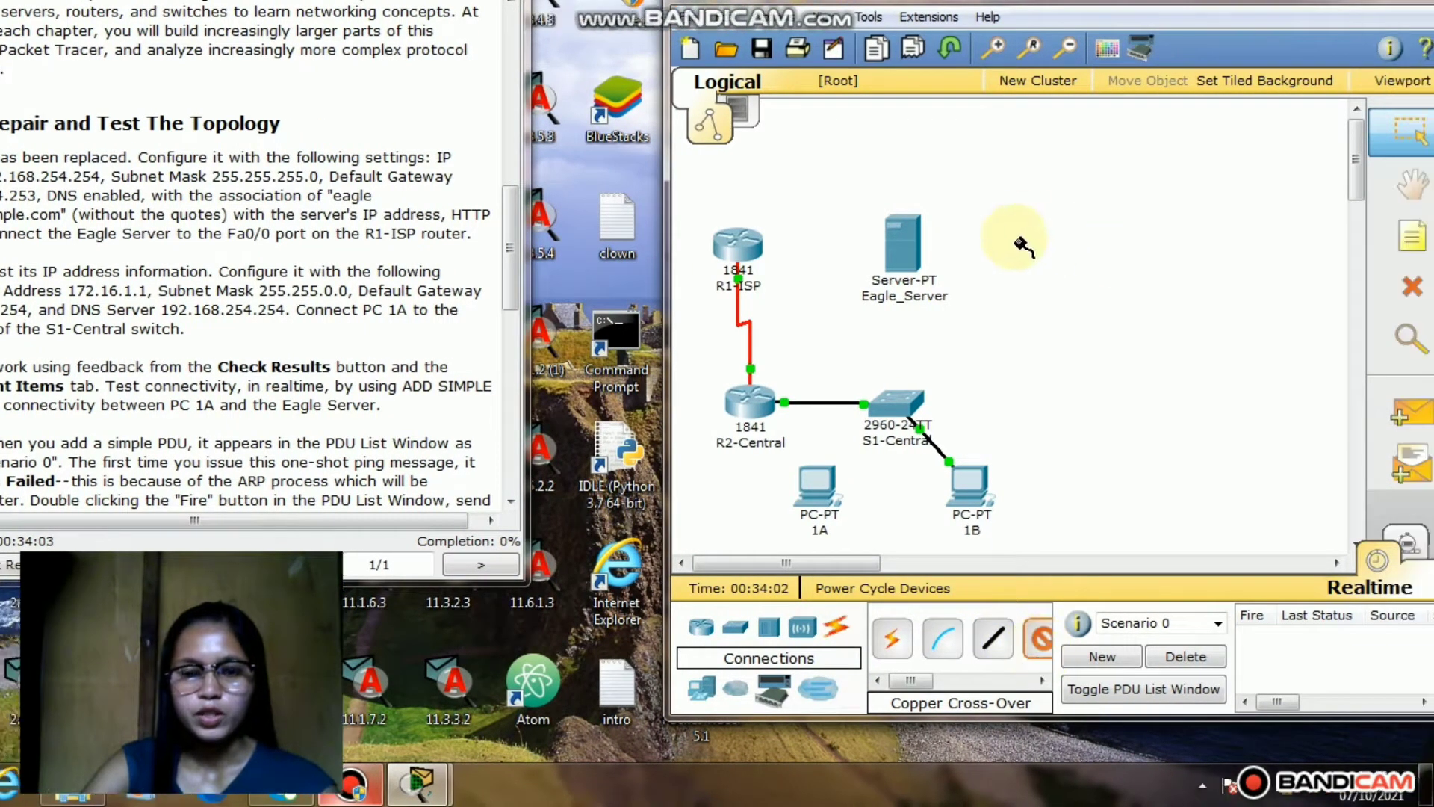
pyautogui.click(905, 240)
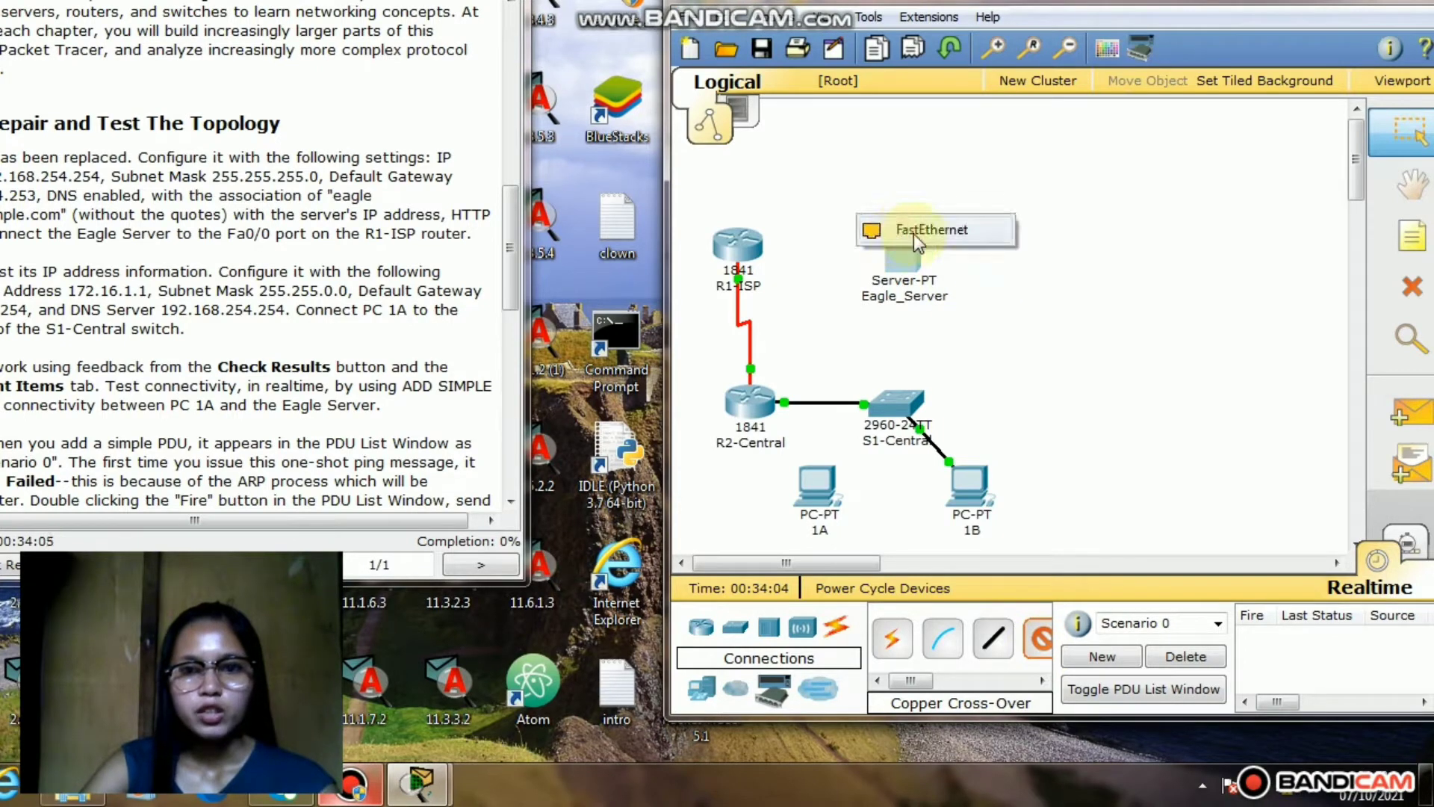
pyautogui.click(971, 224)
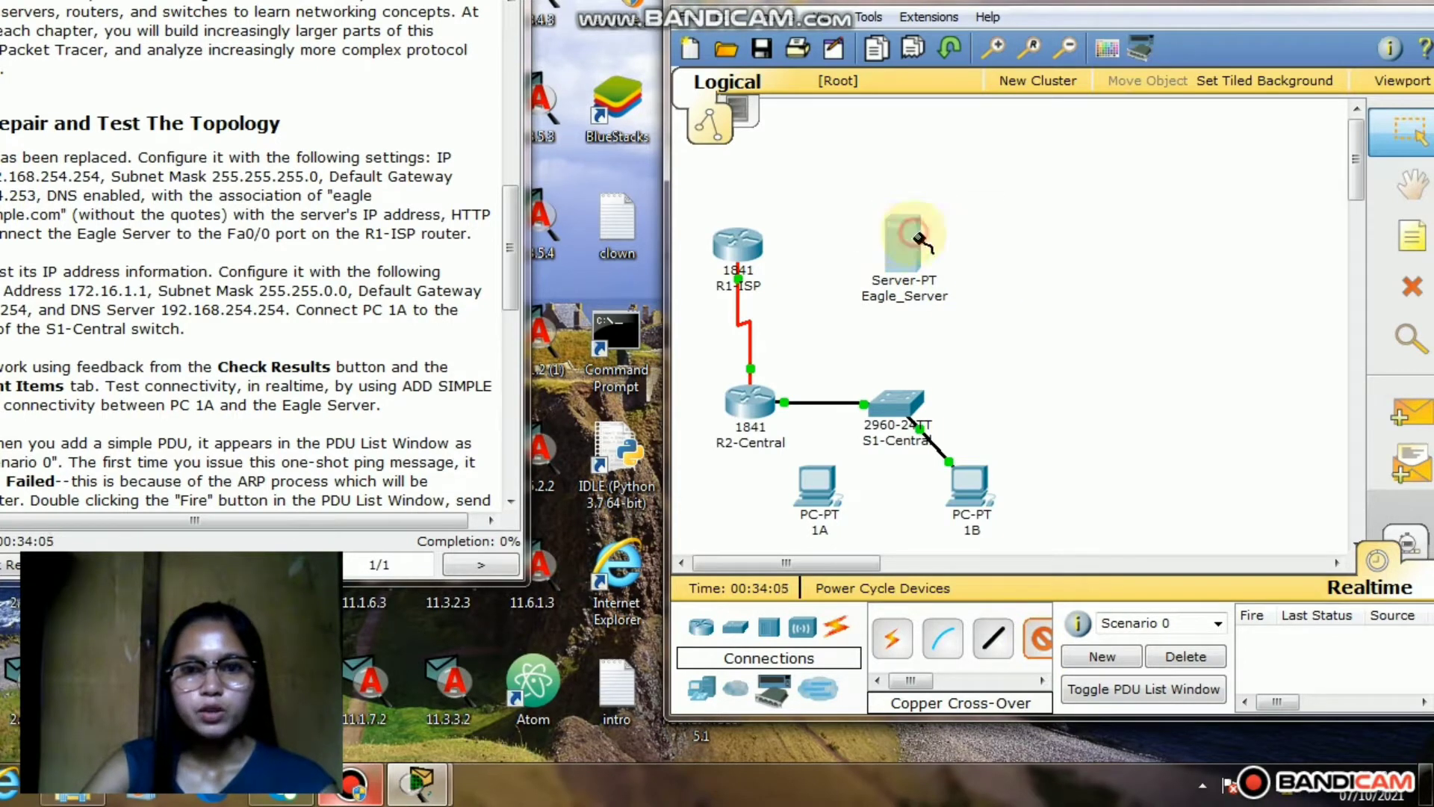
pyautogui.click(738, 245)
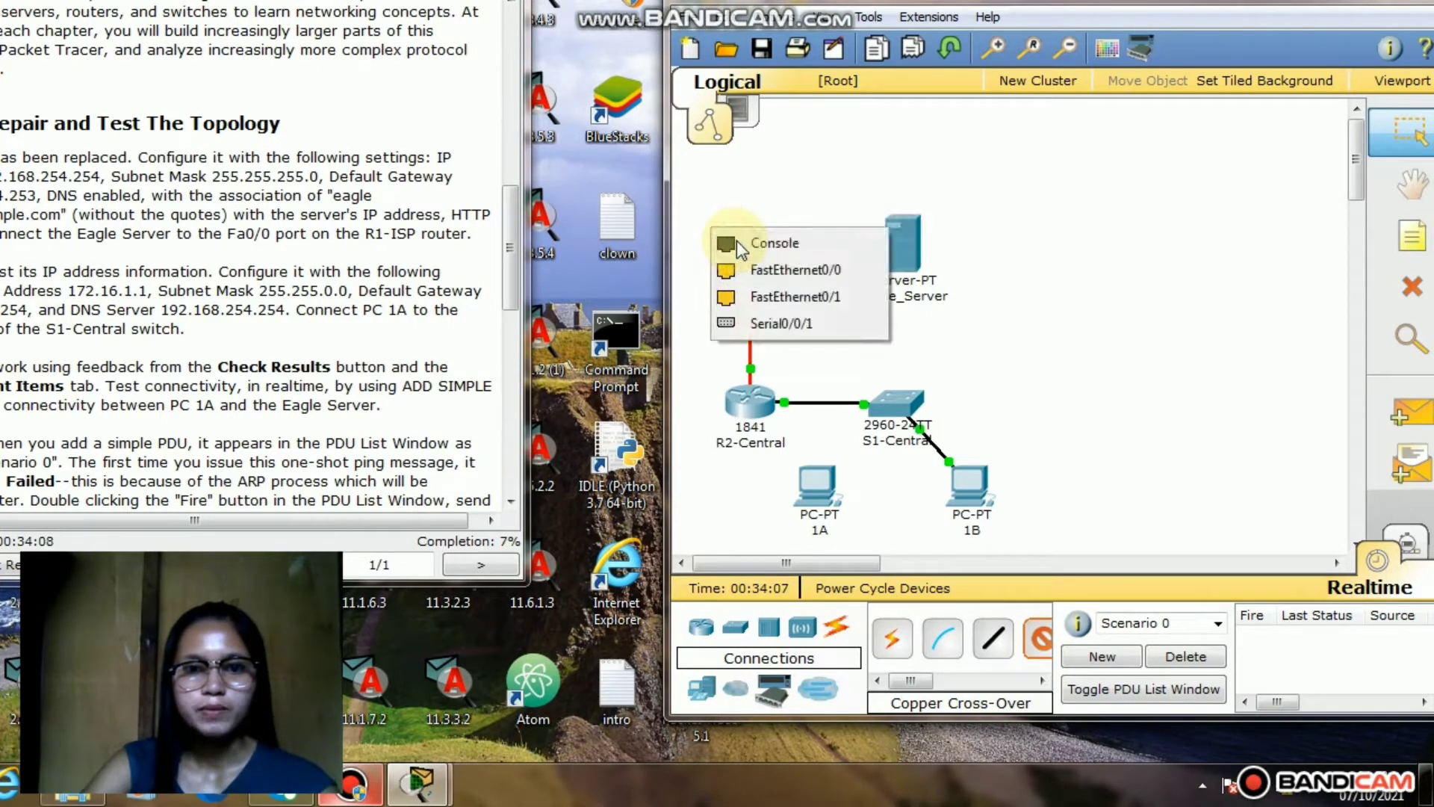
pyautogui.click(774, 270)
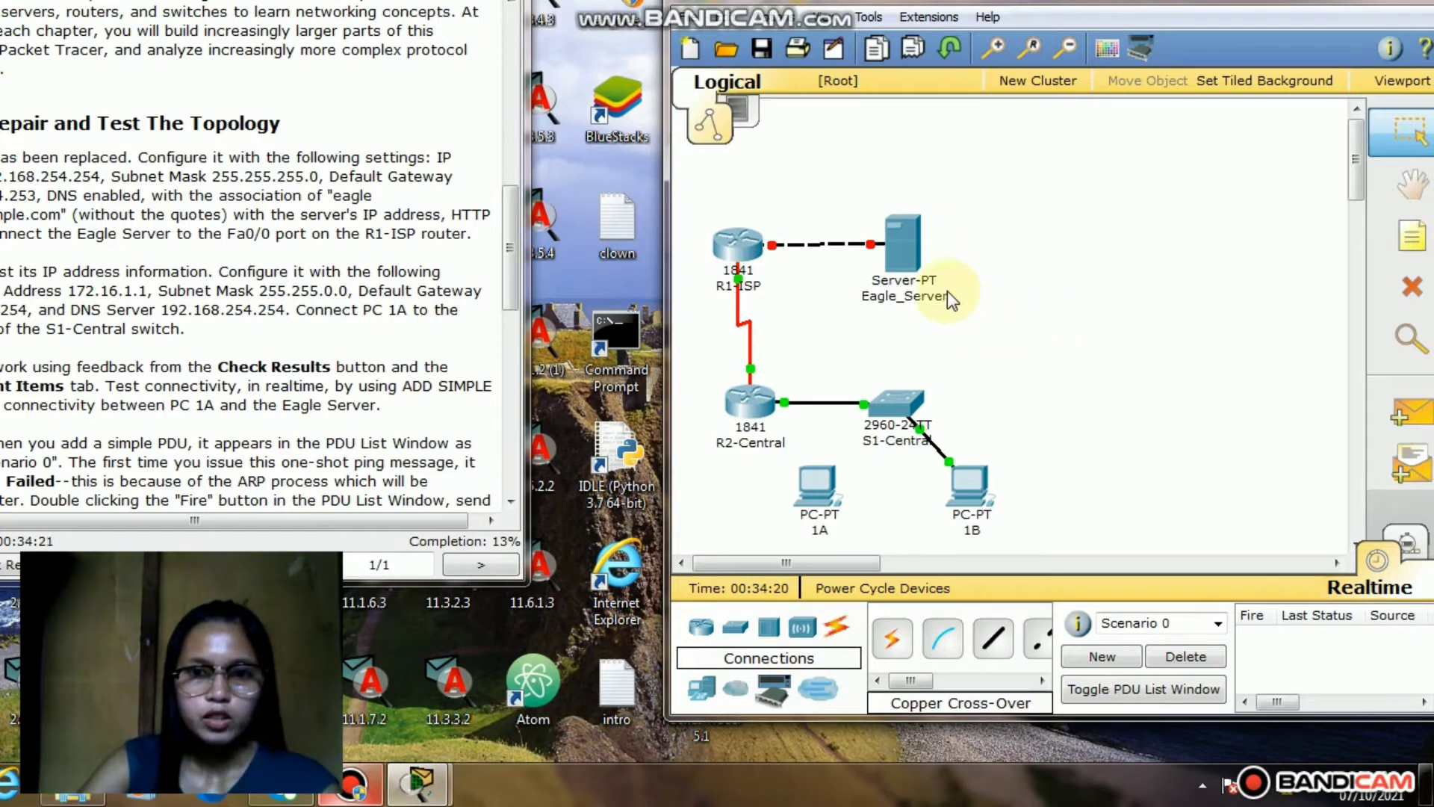
# Open the Eagle_Server device window, place it beside the instructions and power the server on.
pyautogui.click(907, 251)
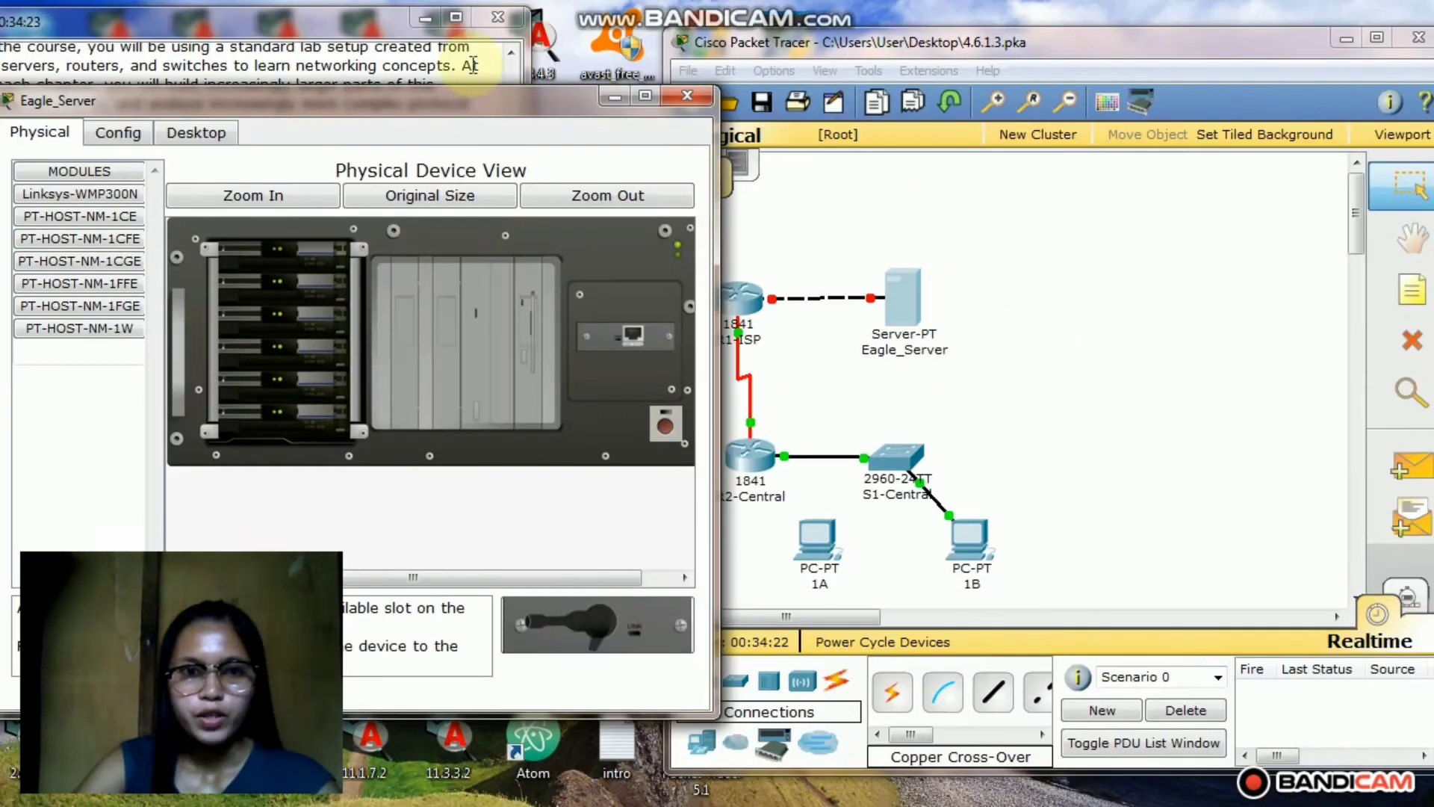
pyautogui.moveTo(472, 112); pyautogui.dragTo(1046, 133)
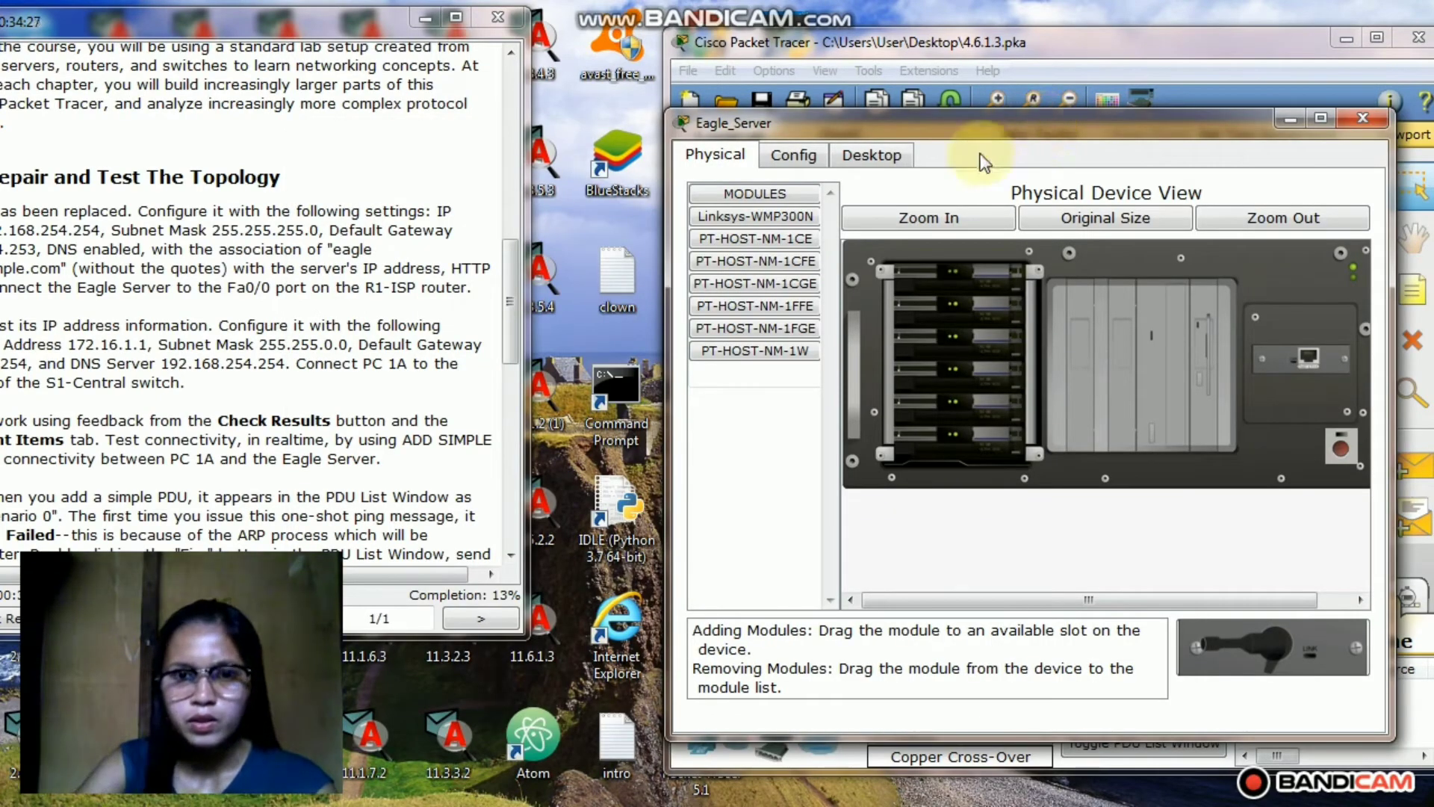
pyautogui.click(820, 159)
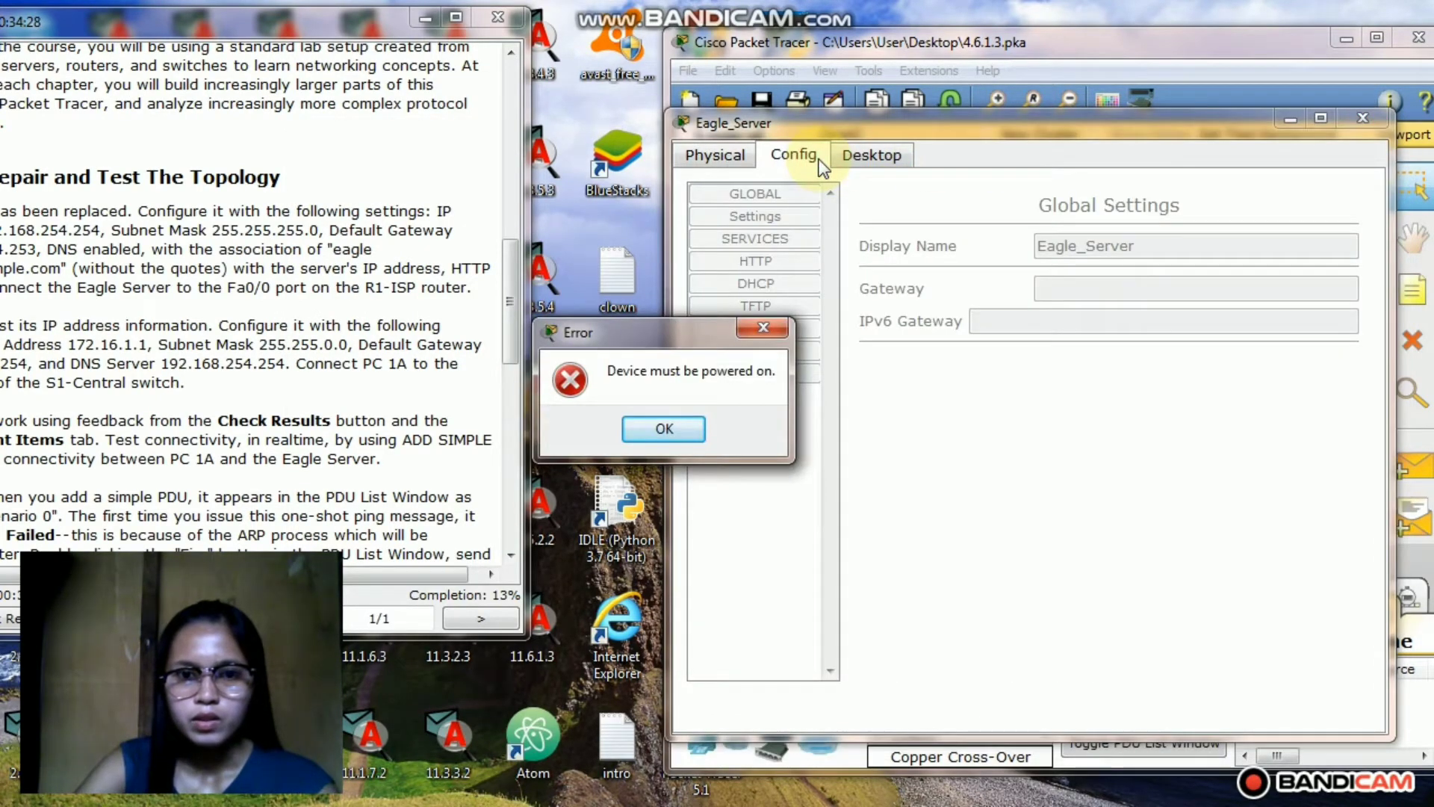
pyautogui.click(675, 435)
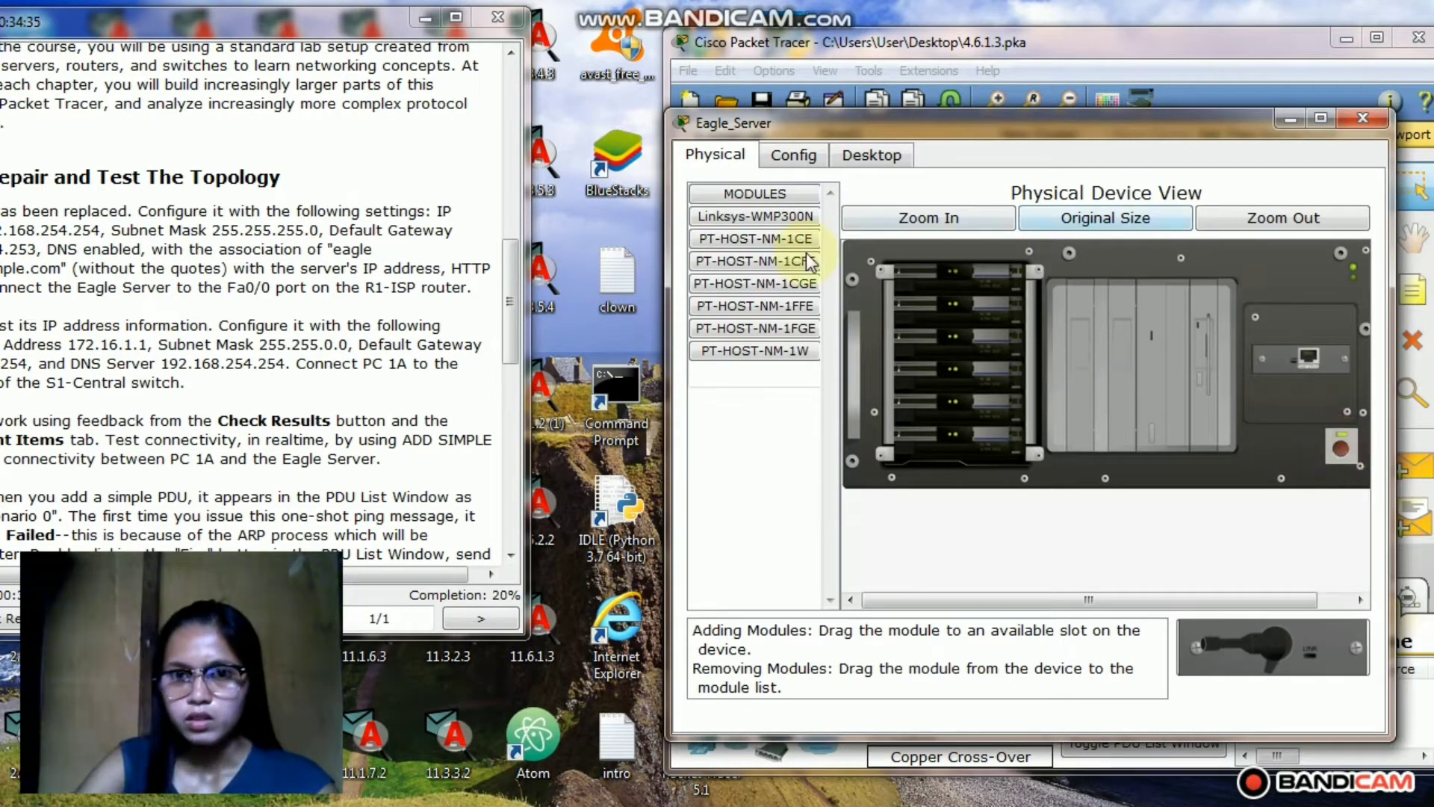
# Set Eagle_Server's IP address to 192.168.254.254, copied from the instructions, with subnet mask 255.255.255.0.
pyautogui.click(809, 163)
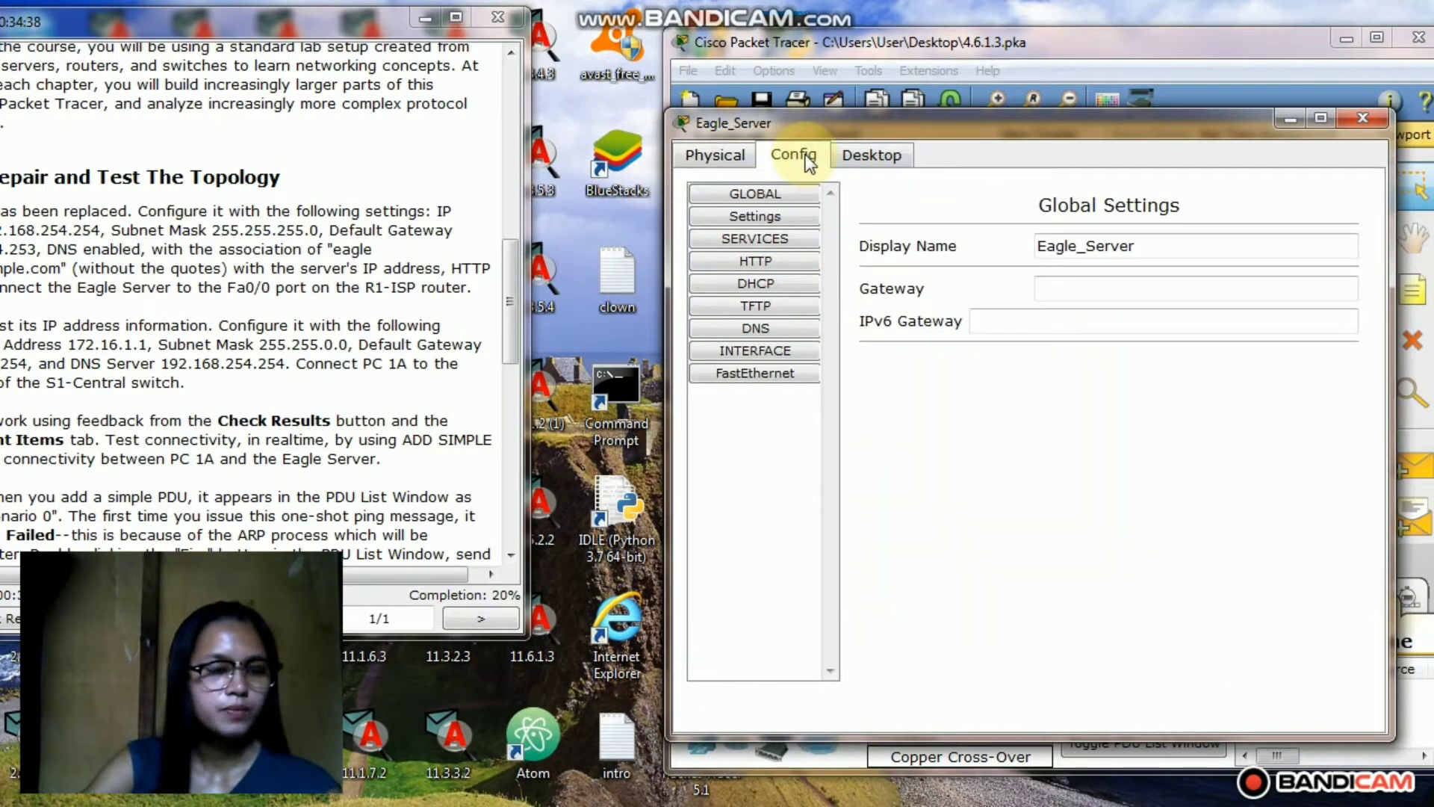
pyautogui.click(888, 153)
pyautogui.click(750, 291)
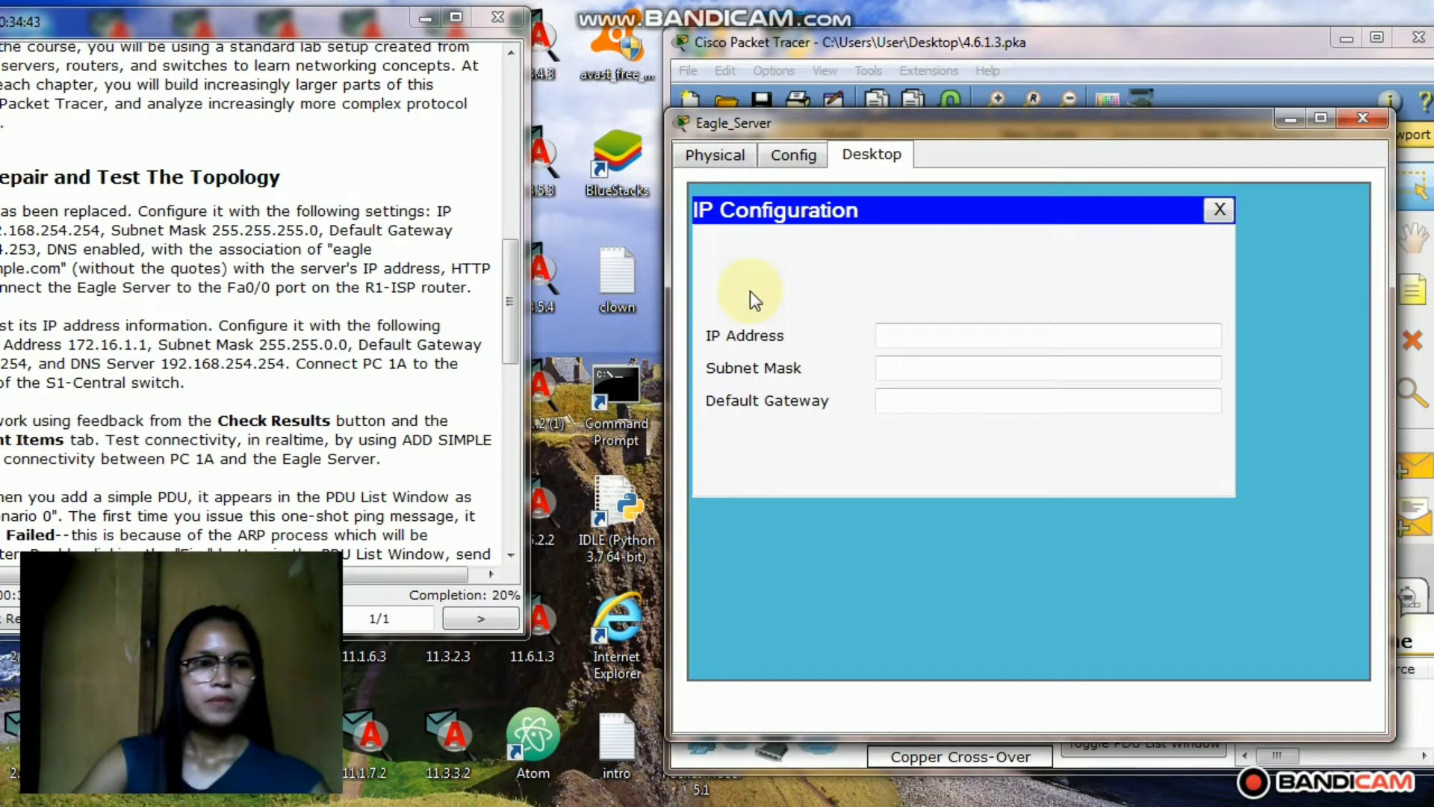
pyautogui.click(924, 336)
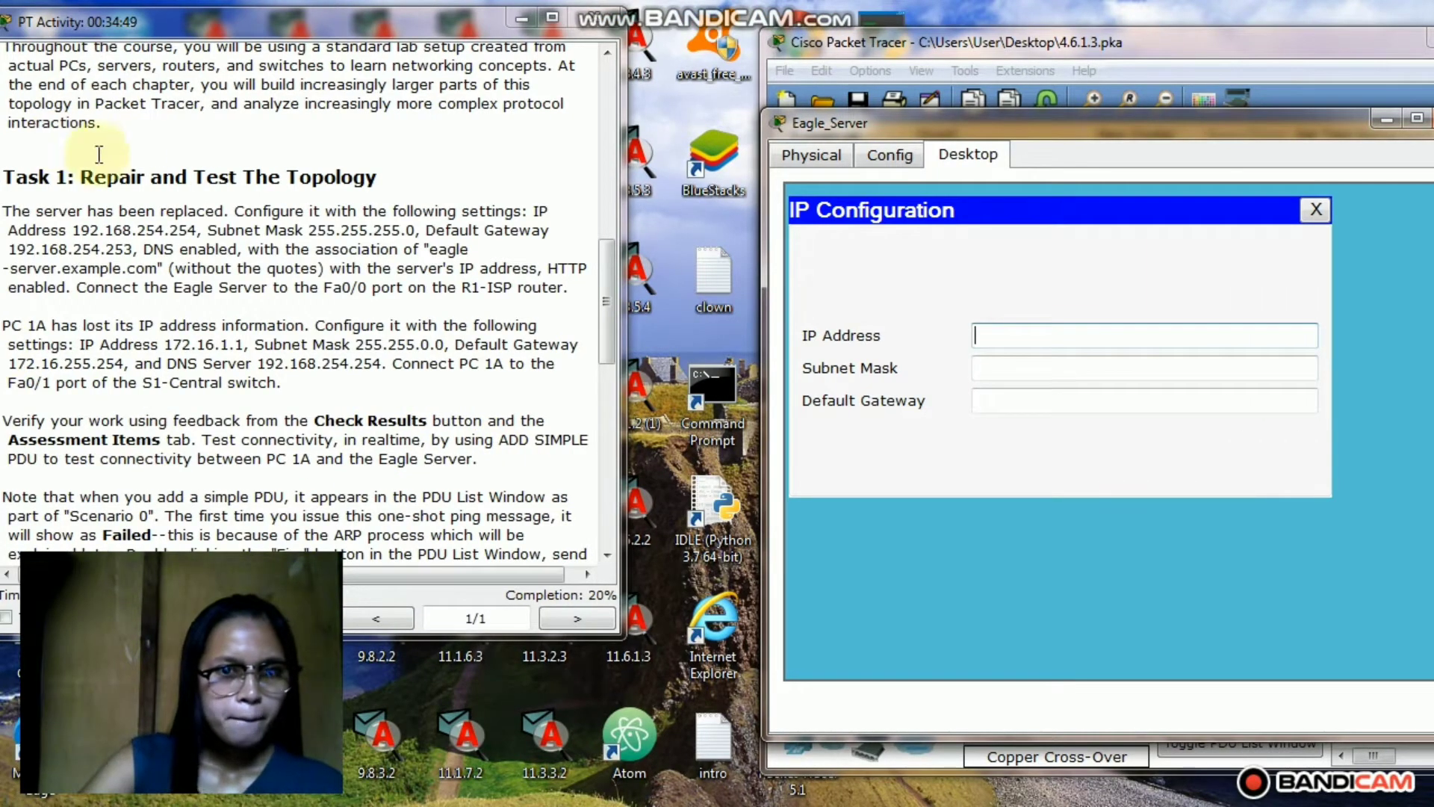
pyautogui.moveTo(72, 230); pyautogui.dragTo(198, 230)
pyautogui.hotkey('ctrl', 'c')
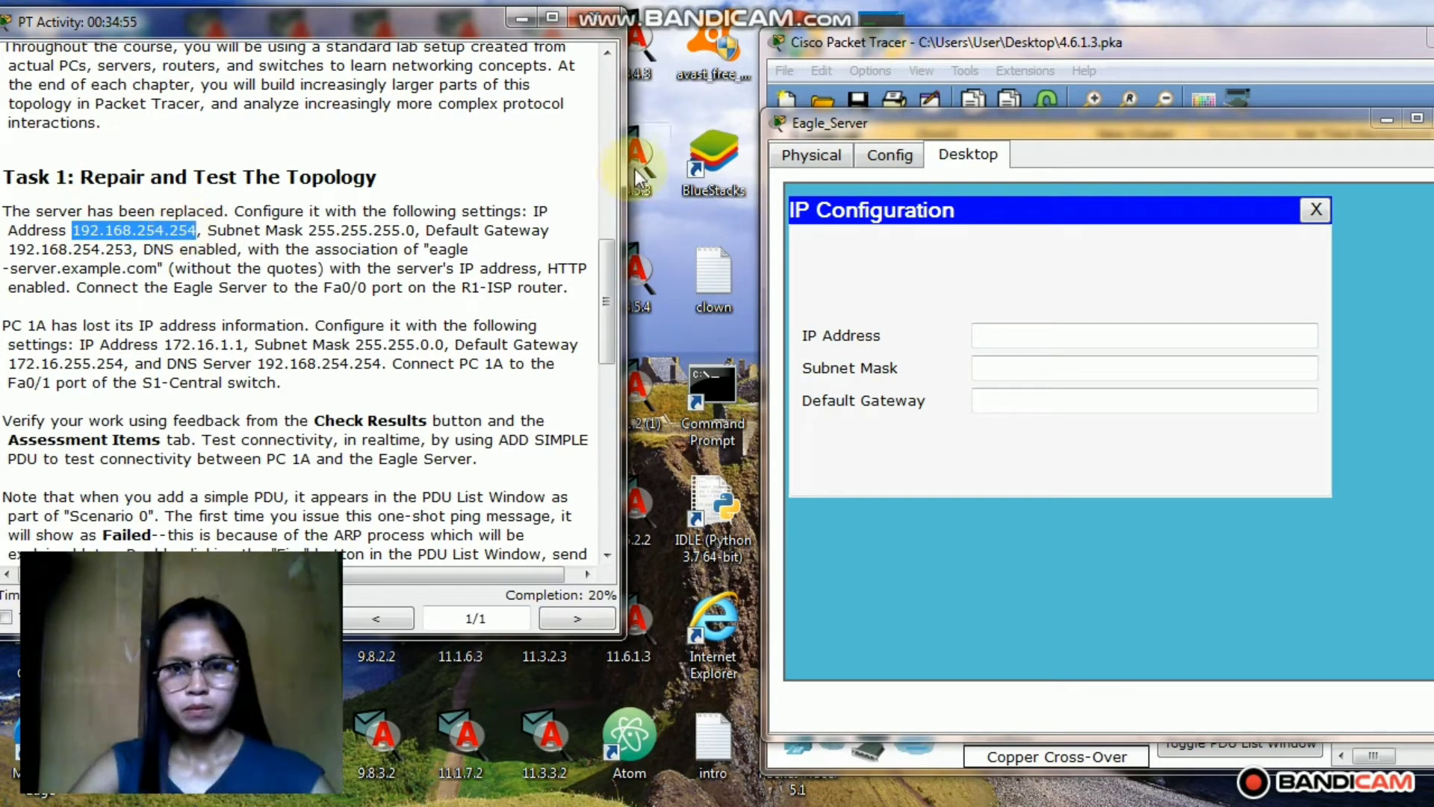
pyautogui.click(1011, 336)
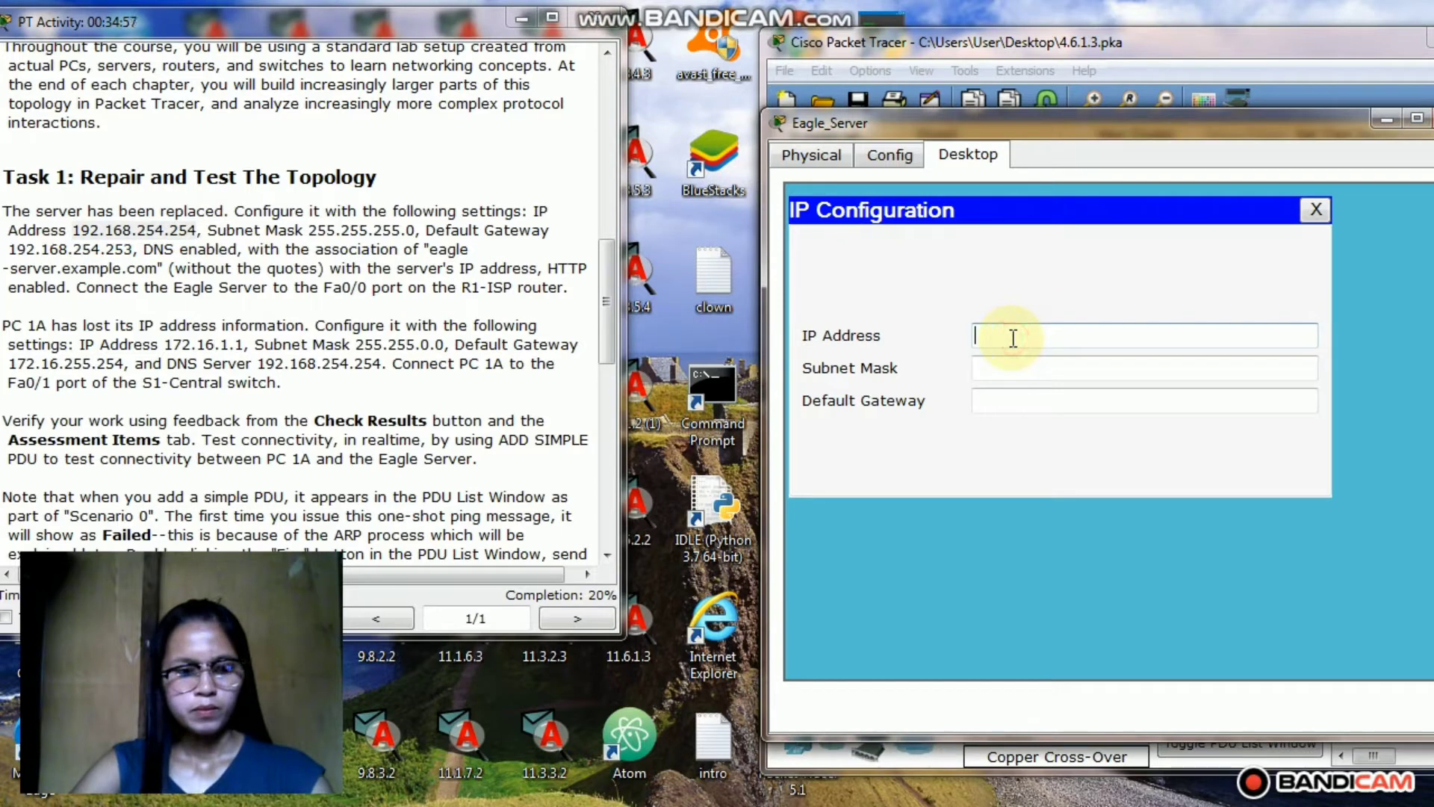
pyautogui.hotkey('ctrl', 'v')
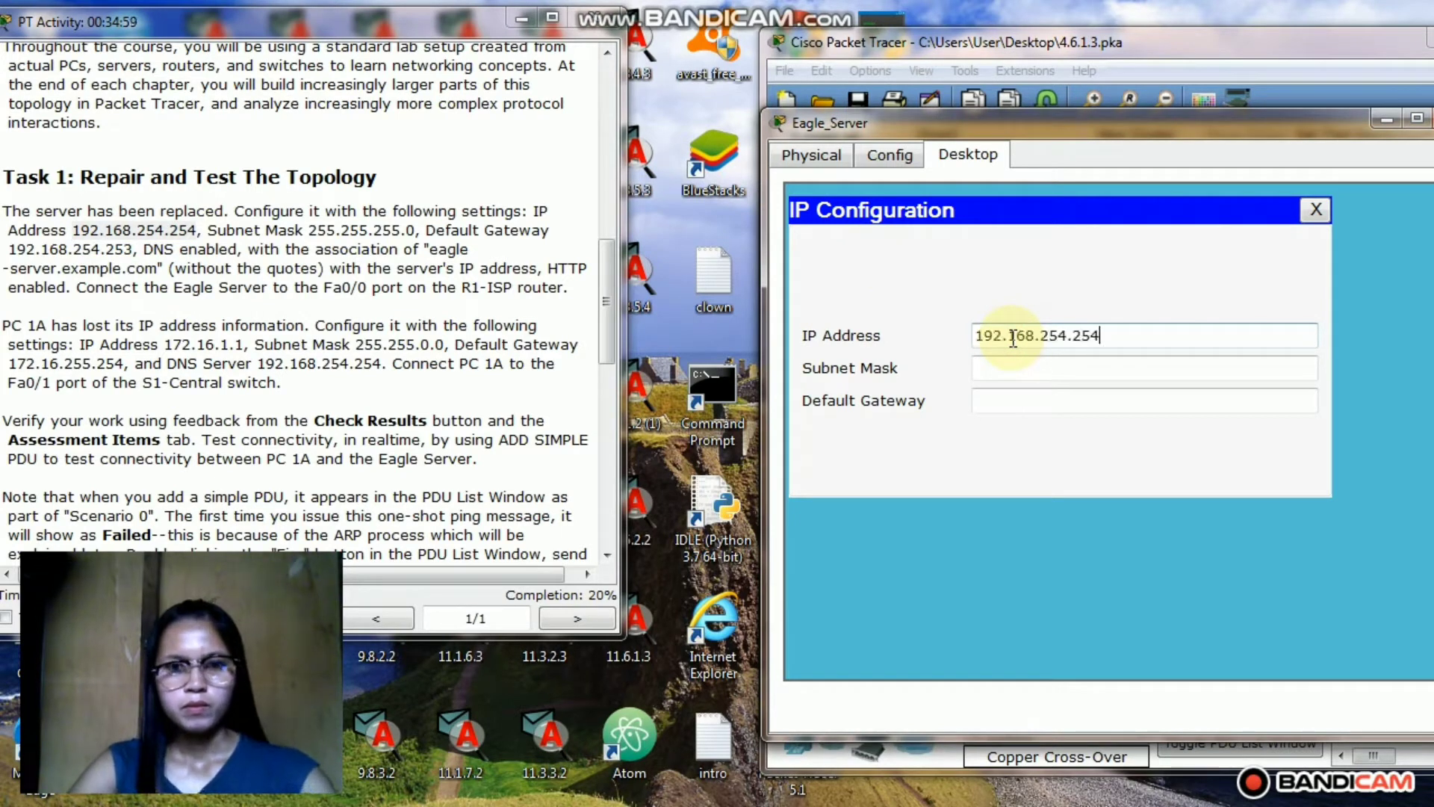
pyautogui.click(1024, 368)
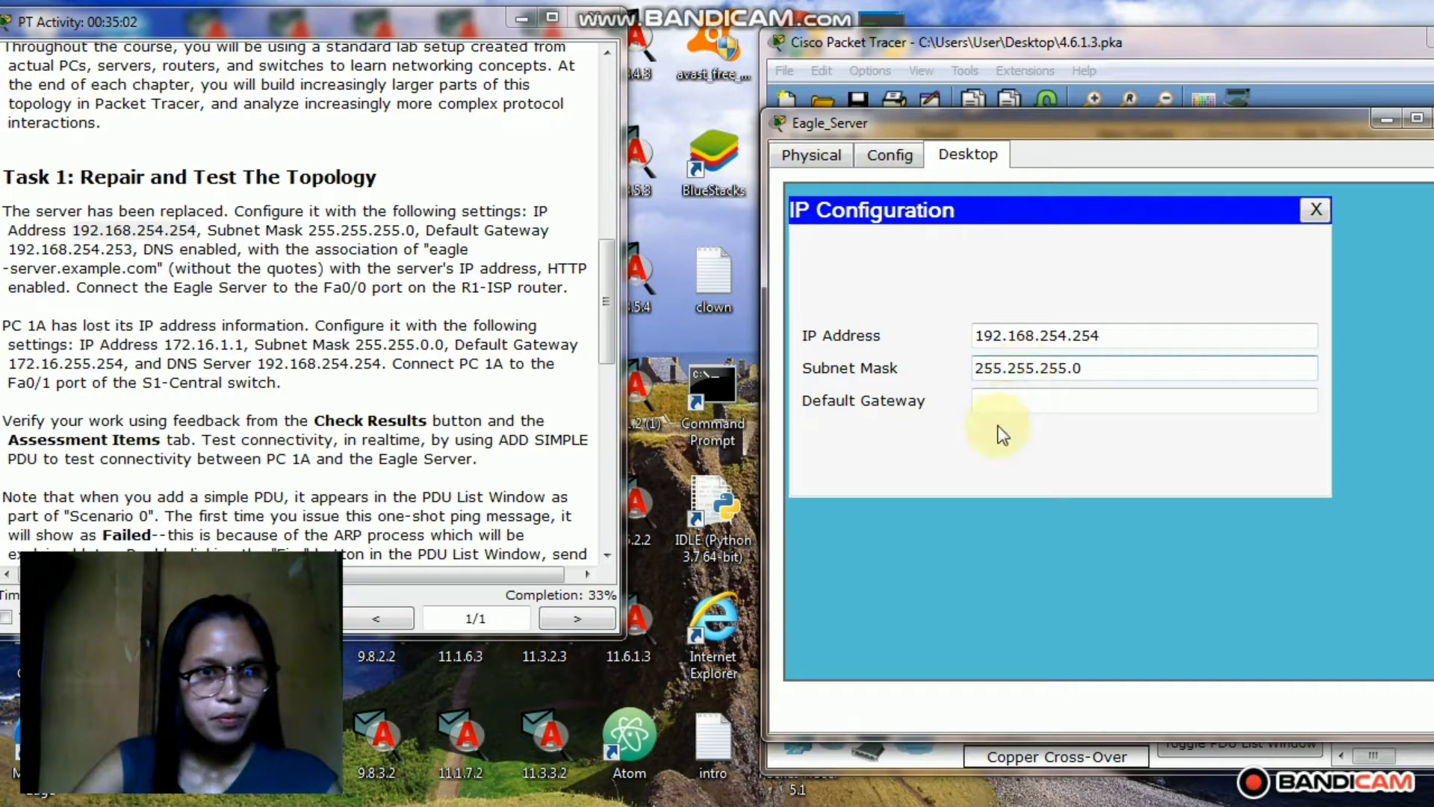
# Copy the default gateway 192.168.254.253 from the instructions into Eagle_Server's IP configuration.
pyautogui.click(996, 400)
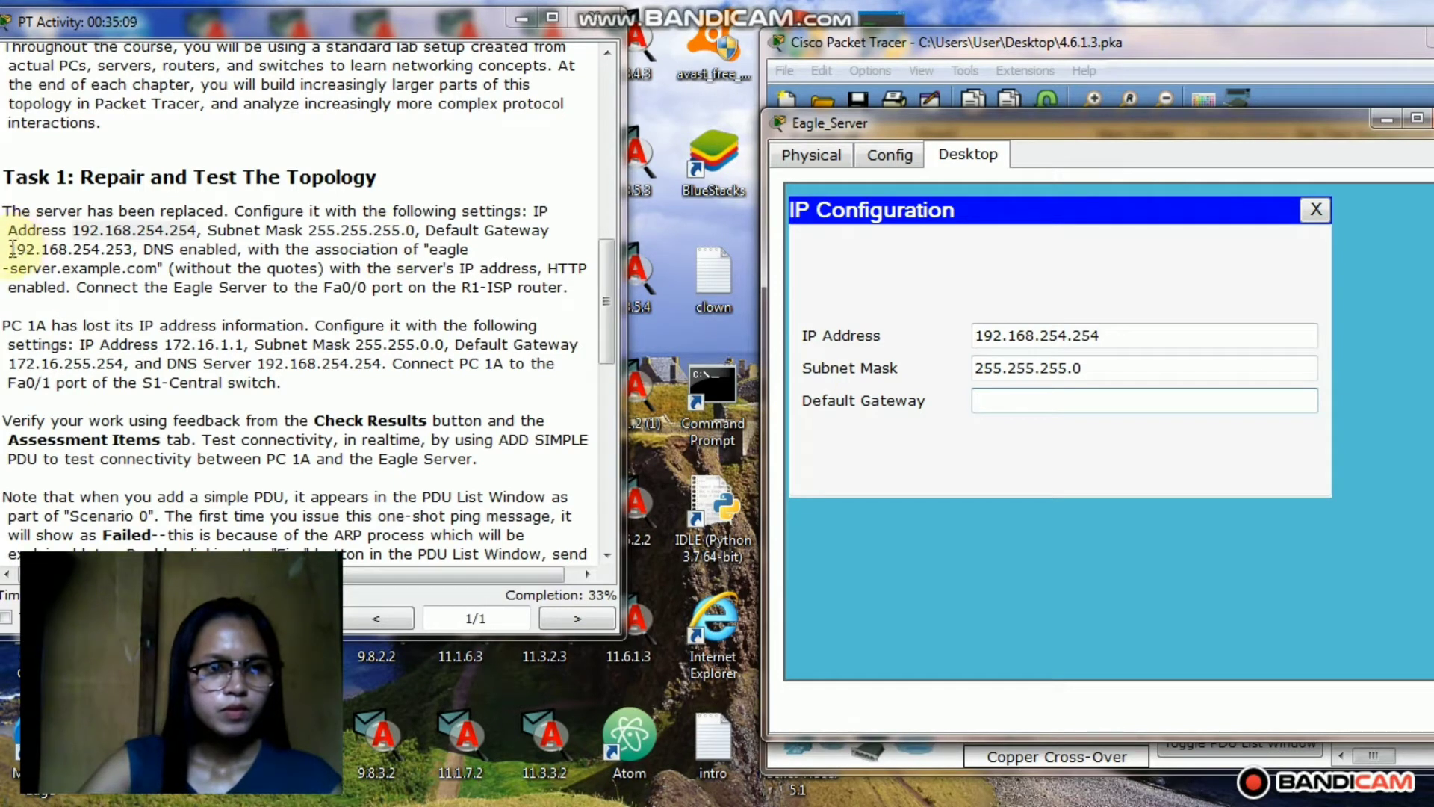
pyautogui.moveTo(11, 250); pyautogui.dragTo(131, 265)
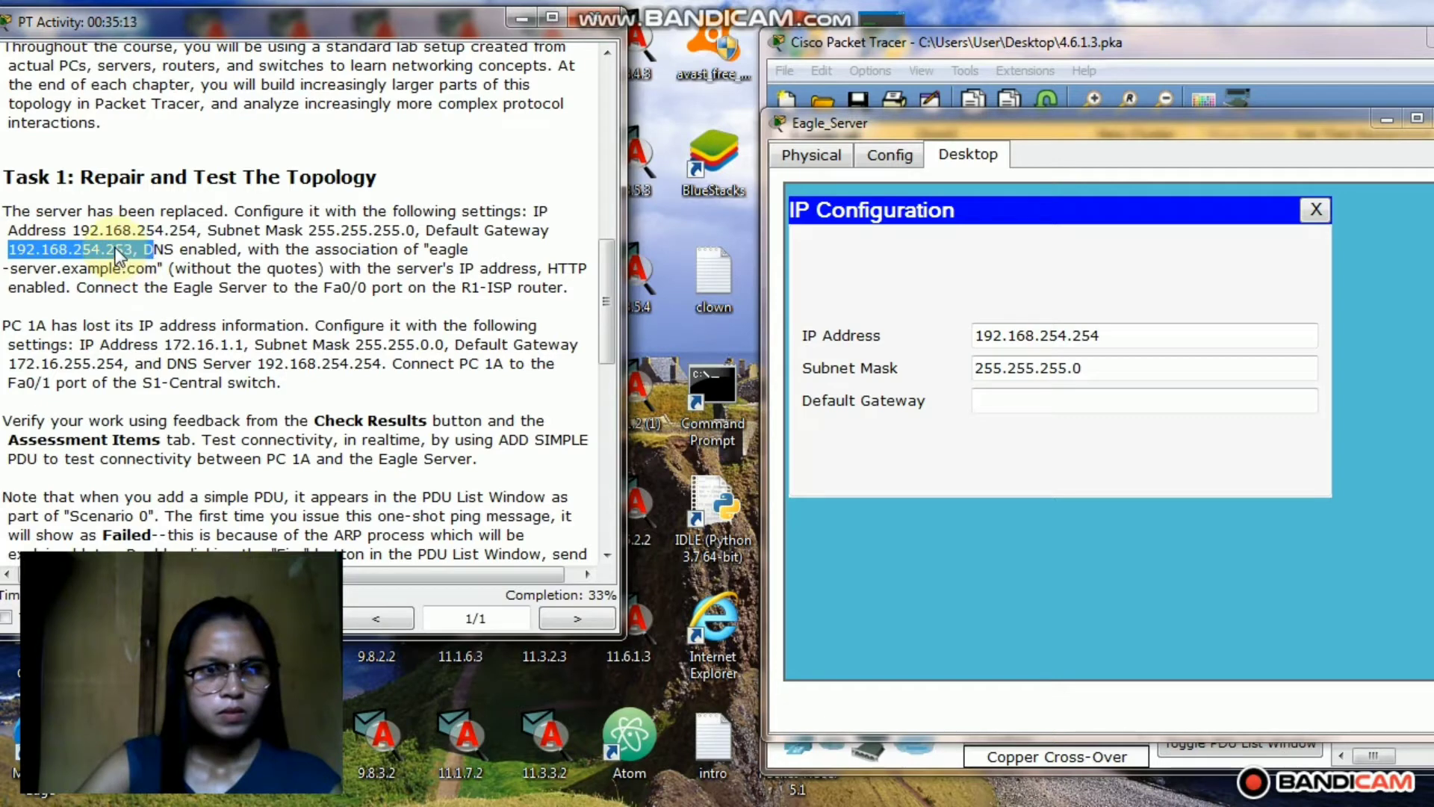
pyautogui.click(101, 249)
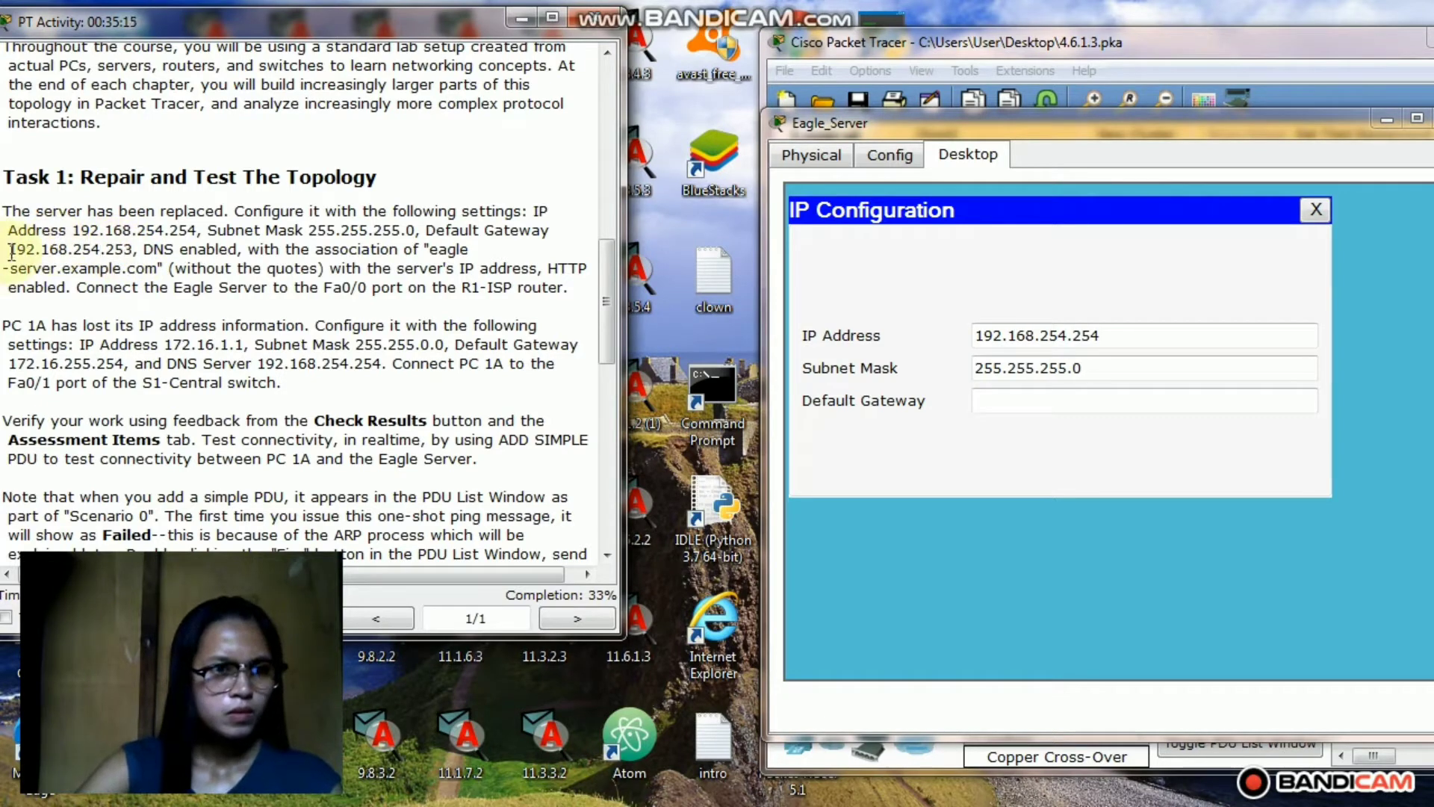
pyautogui.moveTo(12, 250); pyautogui.dragTo(133, 249)
pyautogui.hotkey('ctrl', 'c')
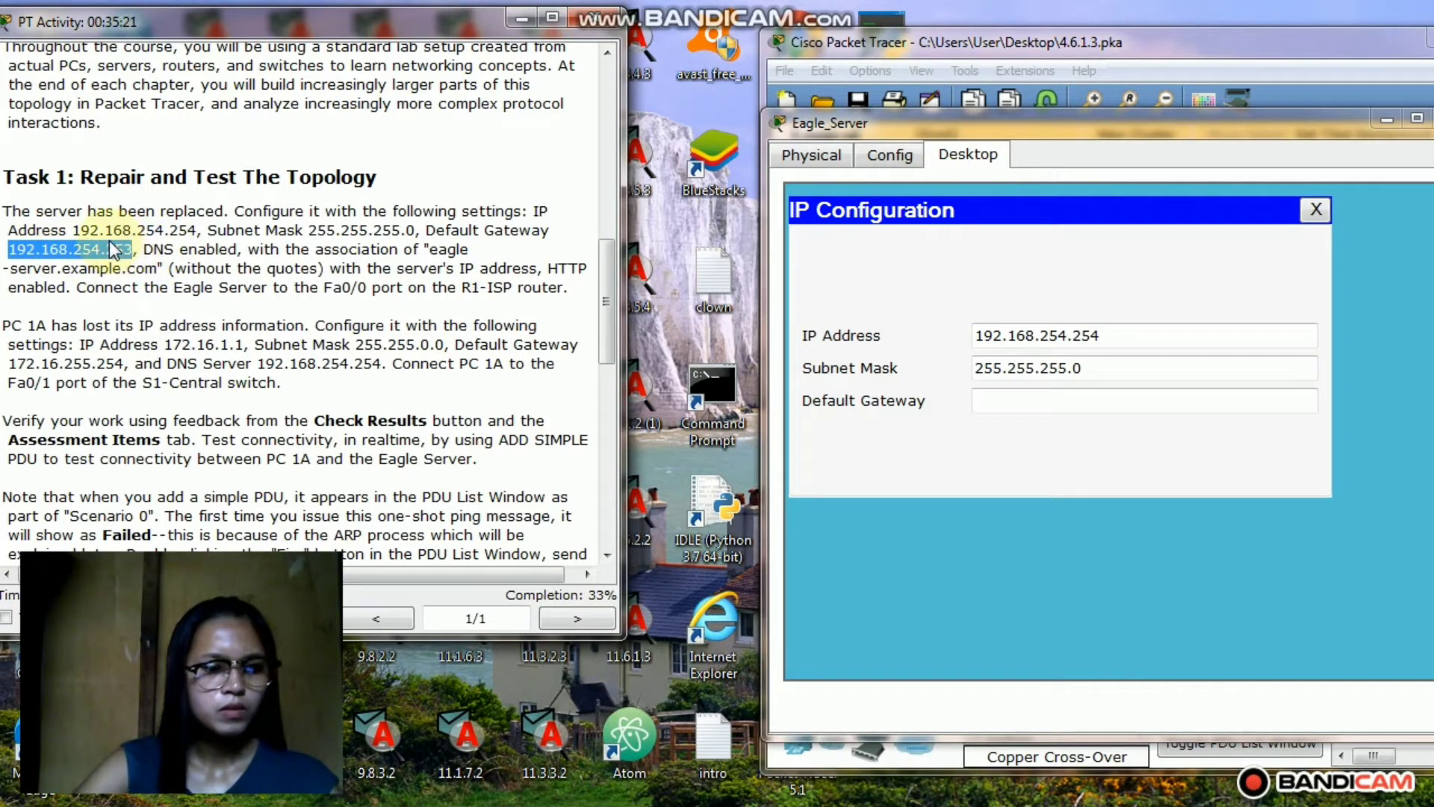
pyautogui.click(1027, 406)
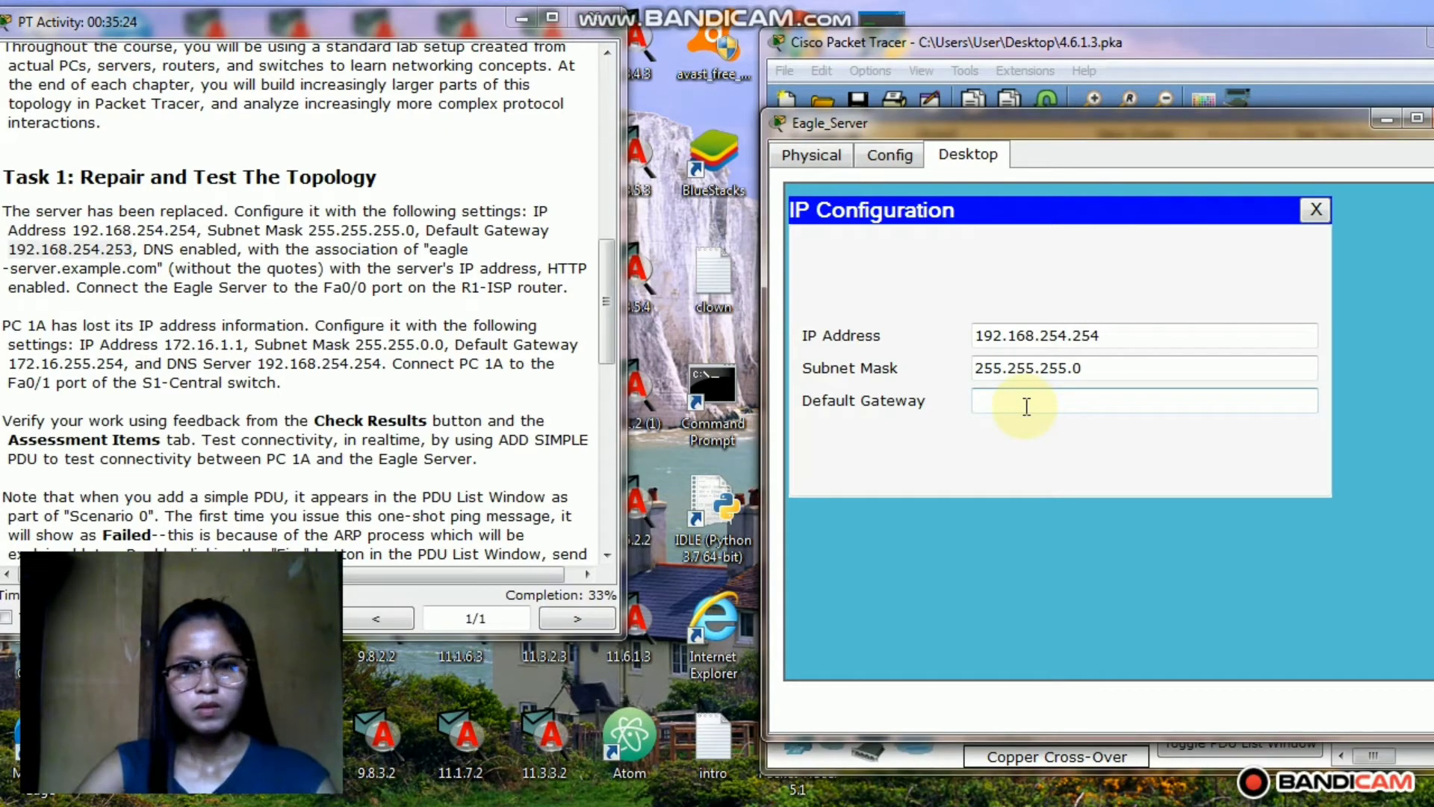
pyautogui.hotkey('ctrl', 'v')
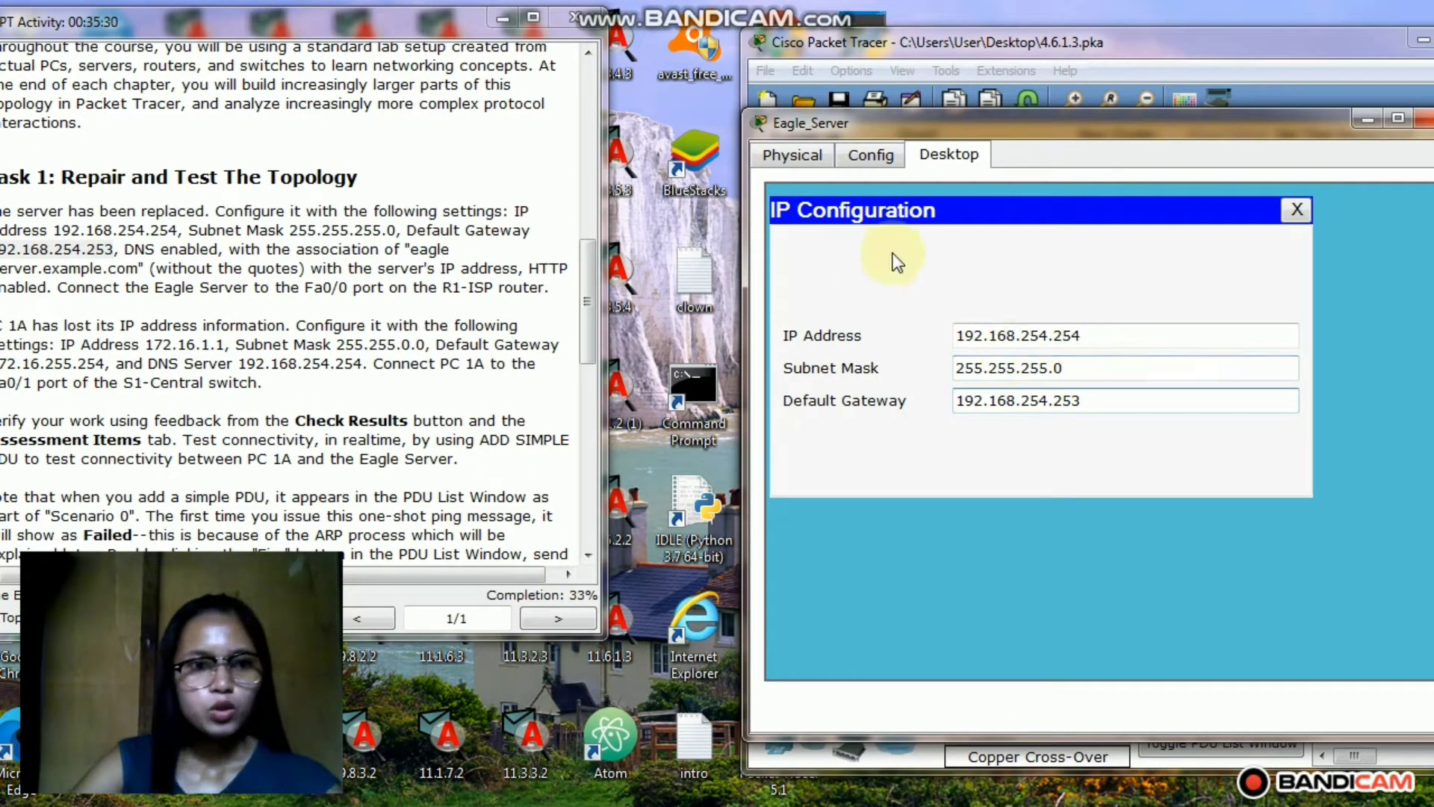
# Turn on the HTTP and DNS services on Eagle_Server.
pyautogui.click(869, 154)
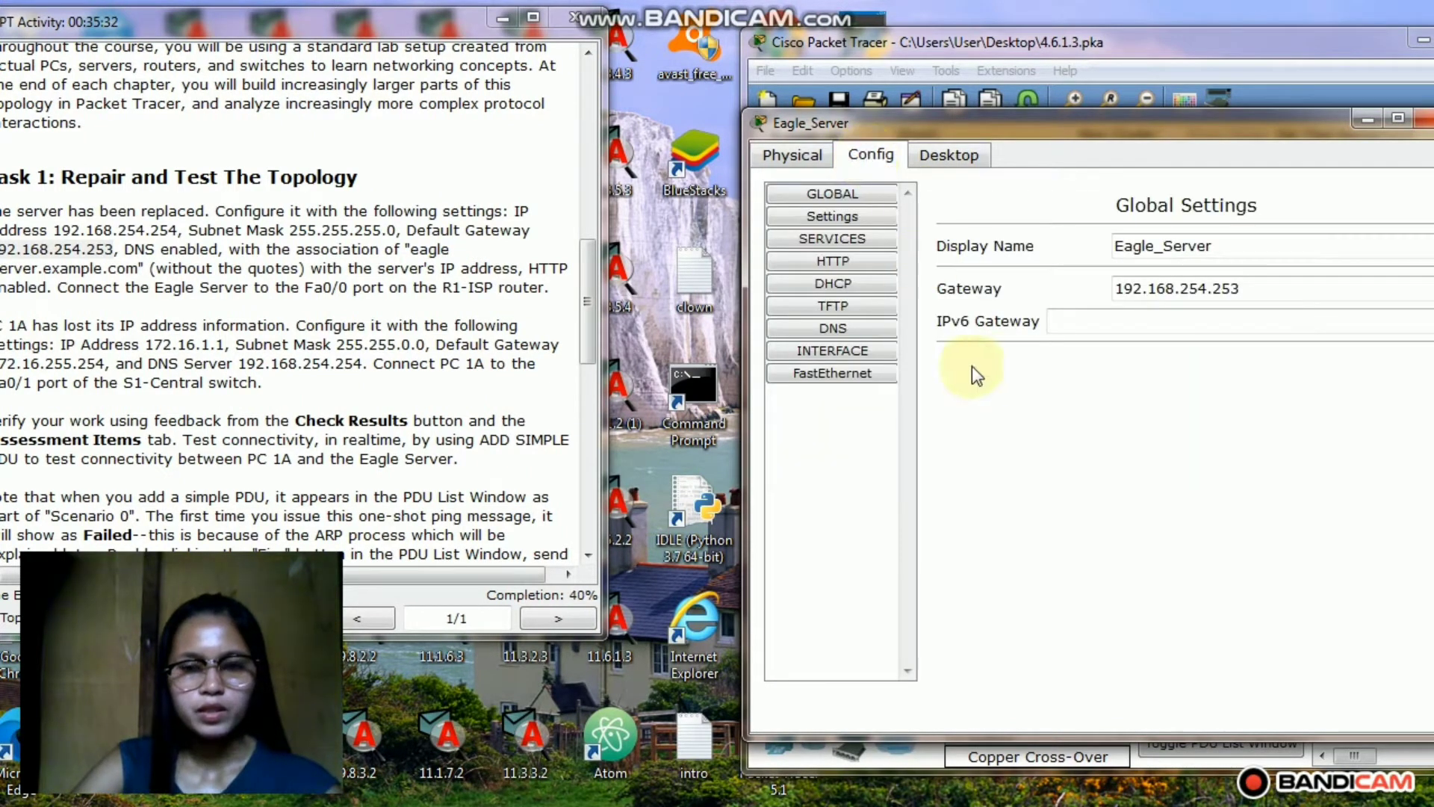
pyautogui.click(891, 331)
pyautogui.click(836, 261)
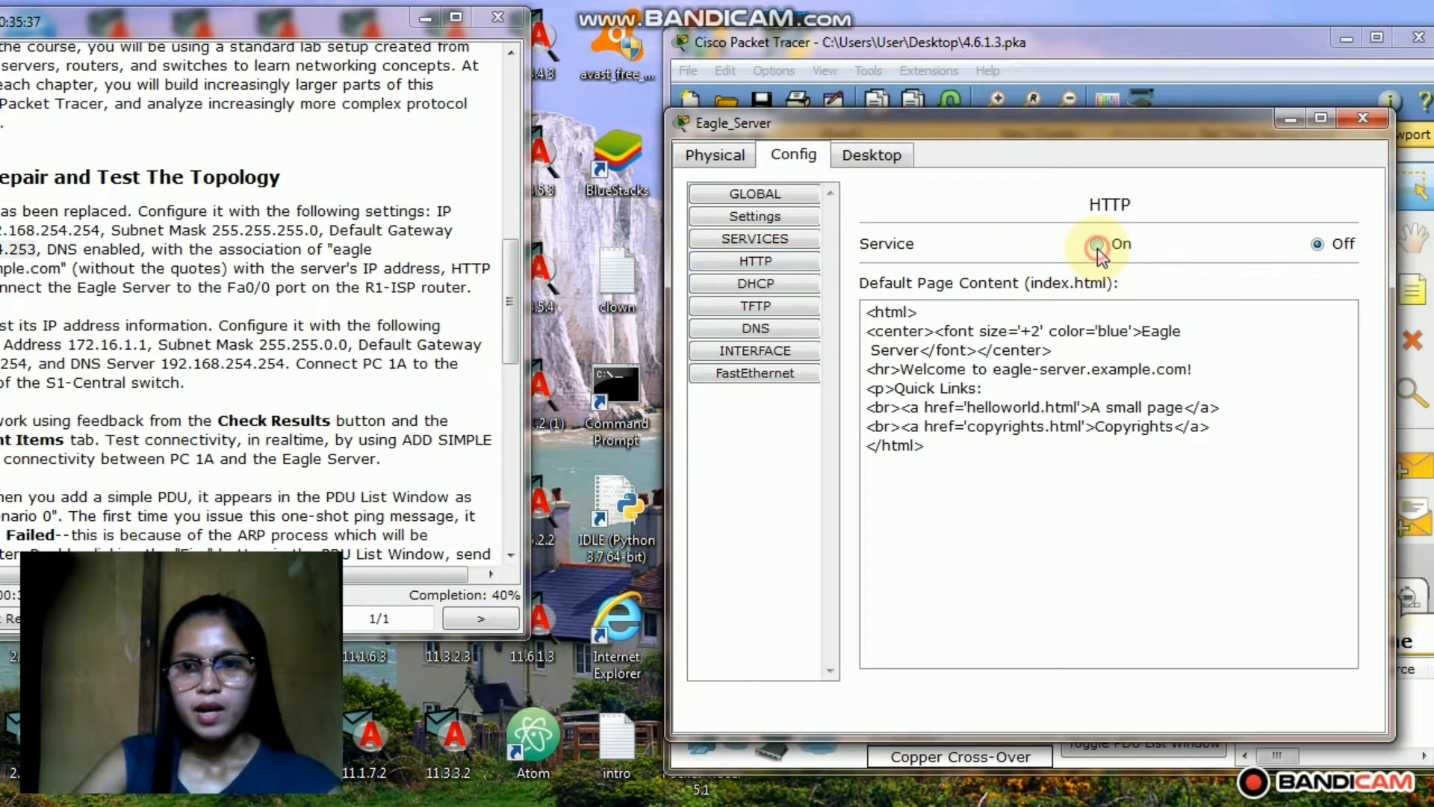
pyautogui.click(1097, 245)
pyautogui.click(788, 331)
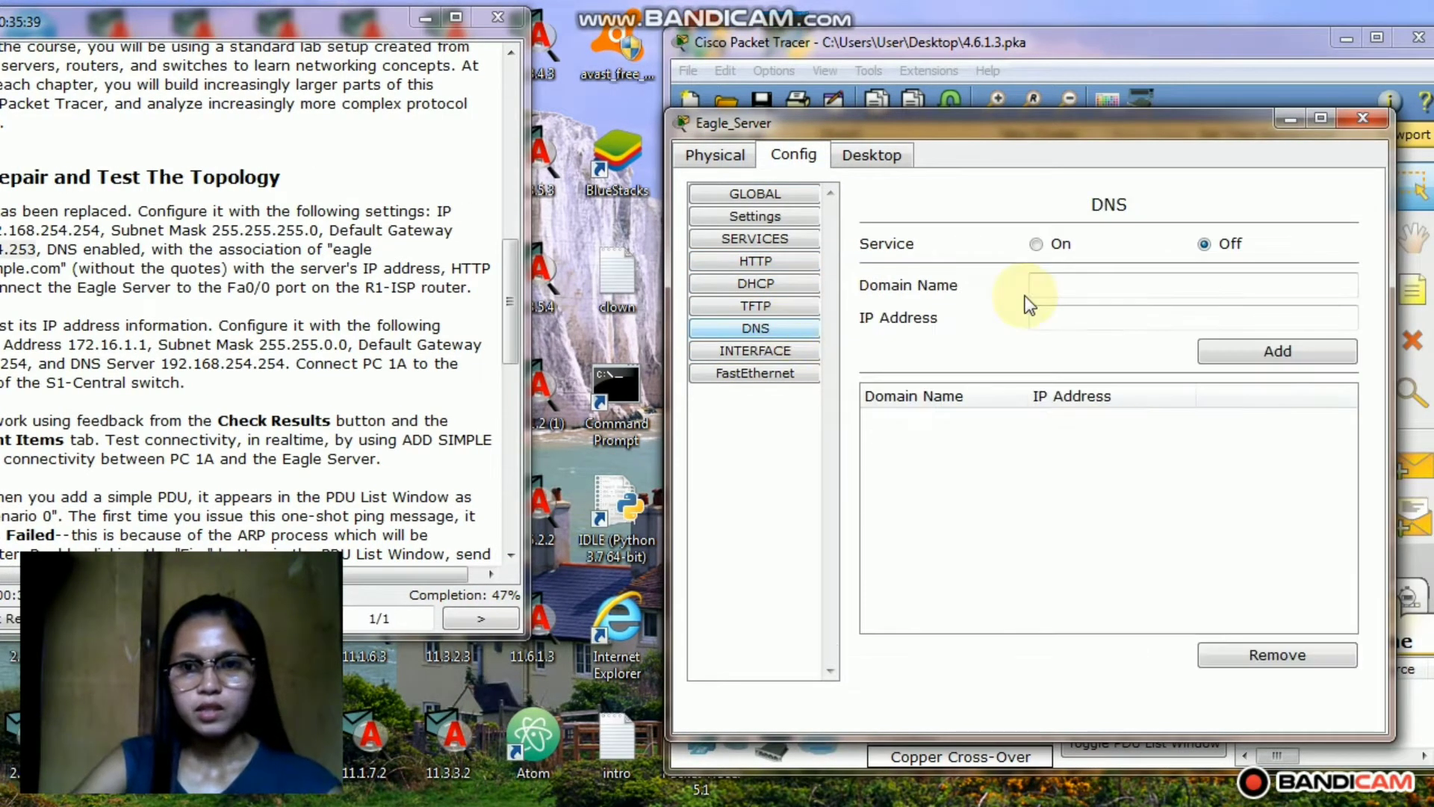
pyautogui.click(1037, 246)
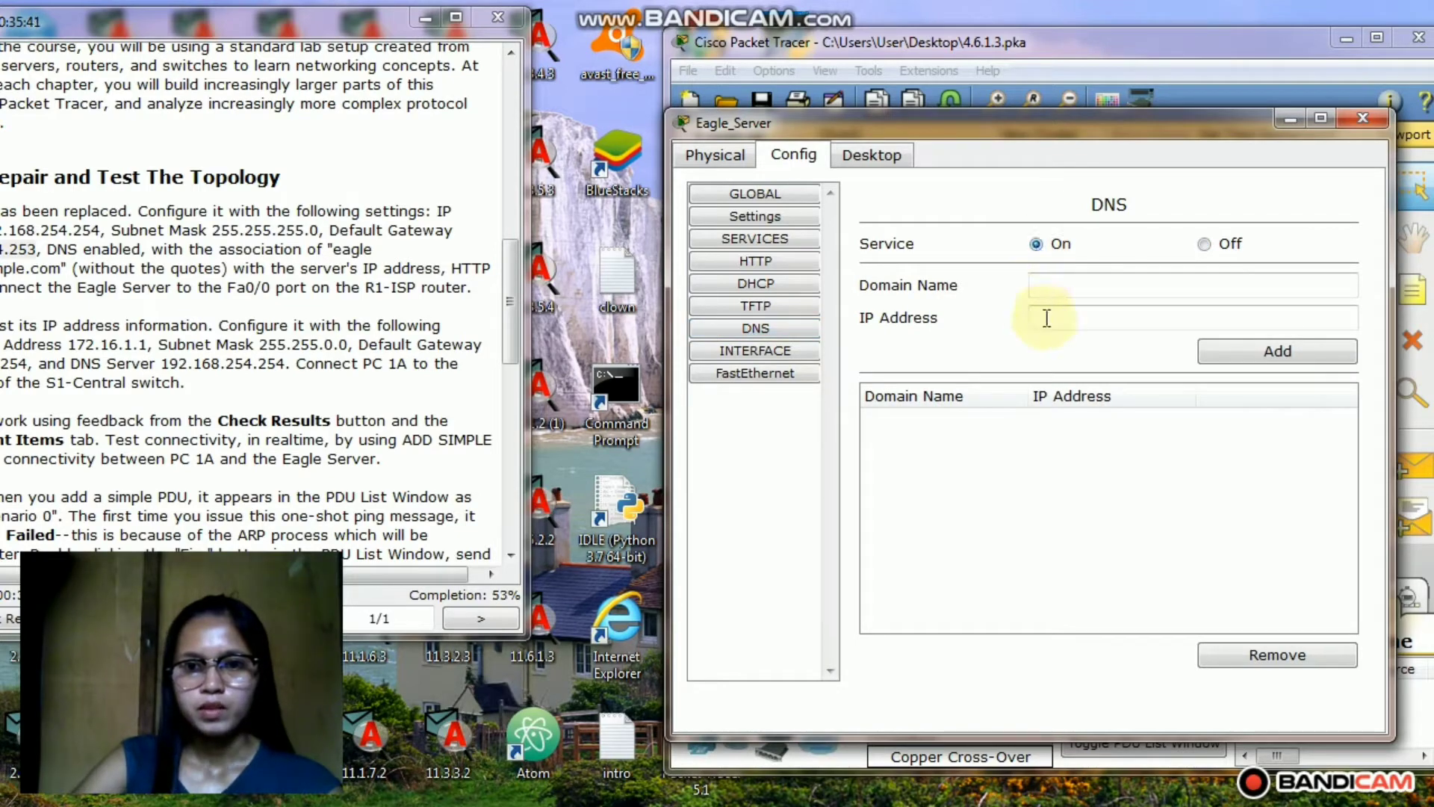
# Copy the domain name eagle-server.example.com from the instructions into Eagle_Server's new DNS record.
pyautogui.click(1055, 285)
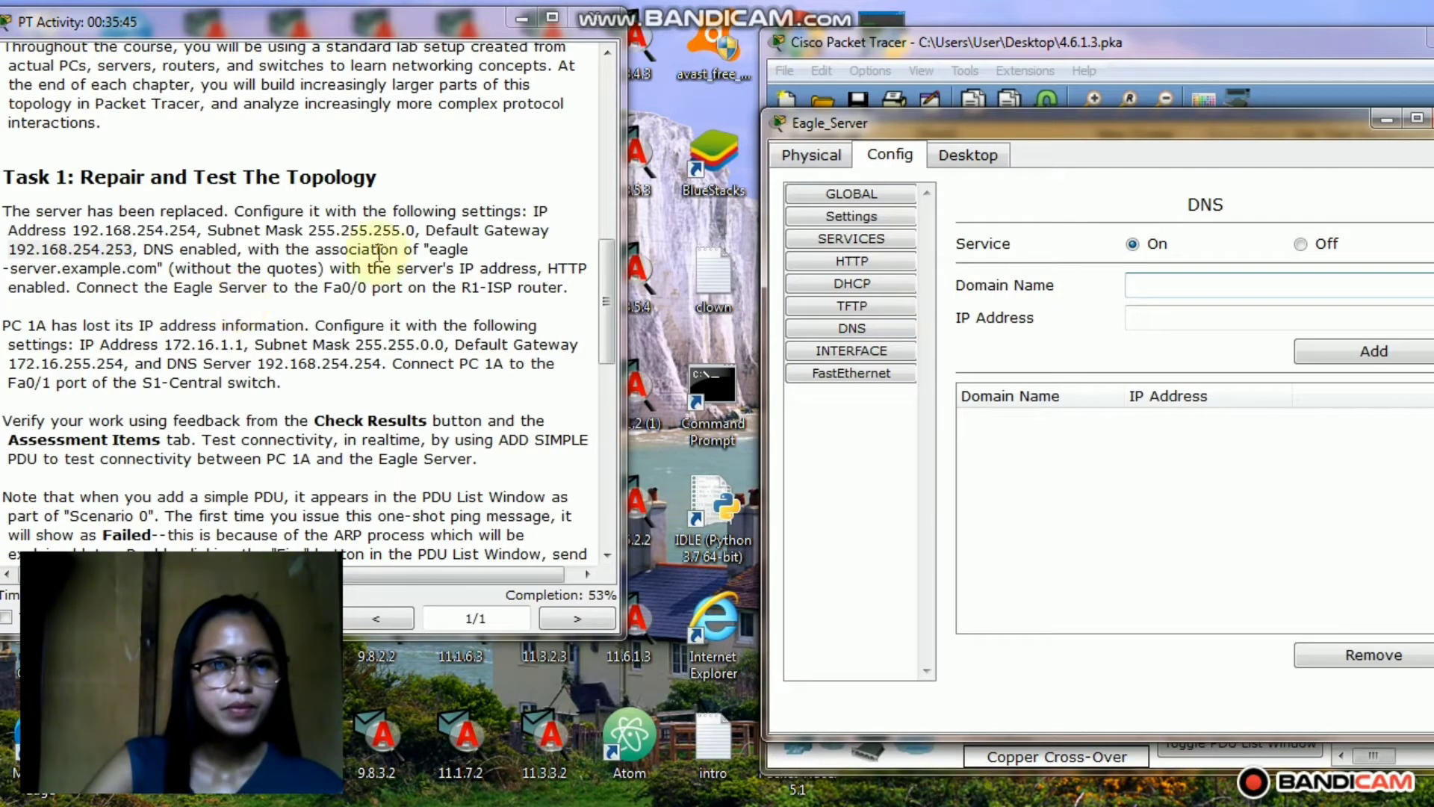
pyautogui.moveTo(432, 248); pyautogui.dragTo(159, 269)
pyautogui.hotkey('ctrl', 'c')
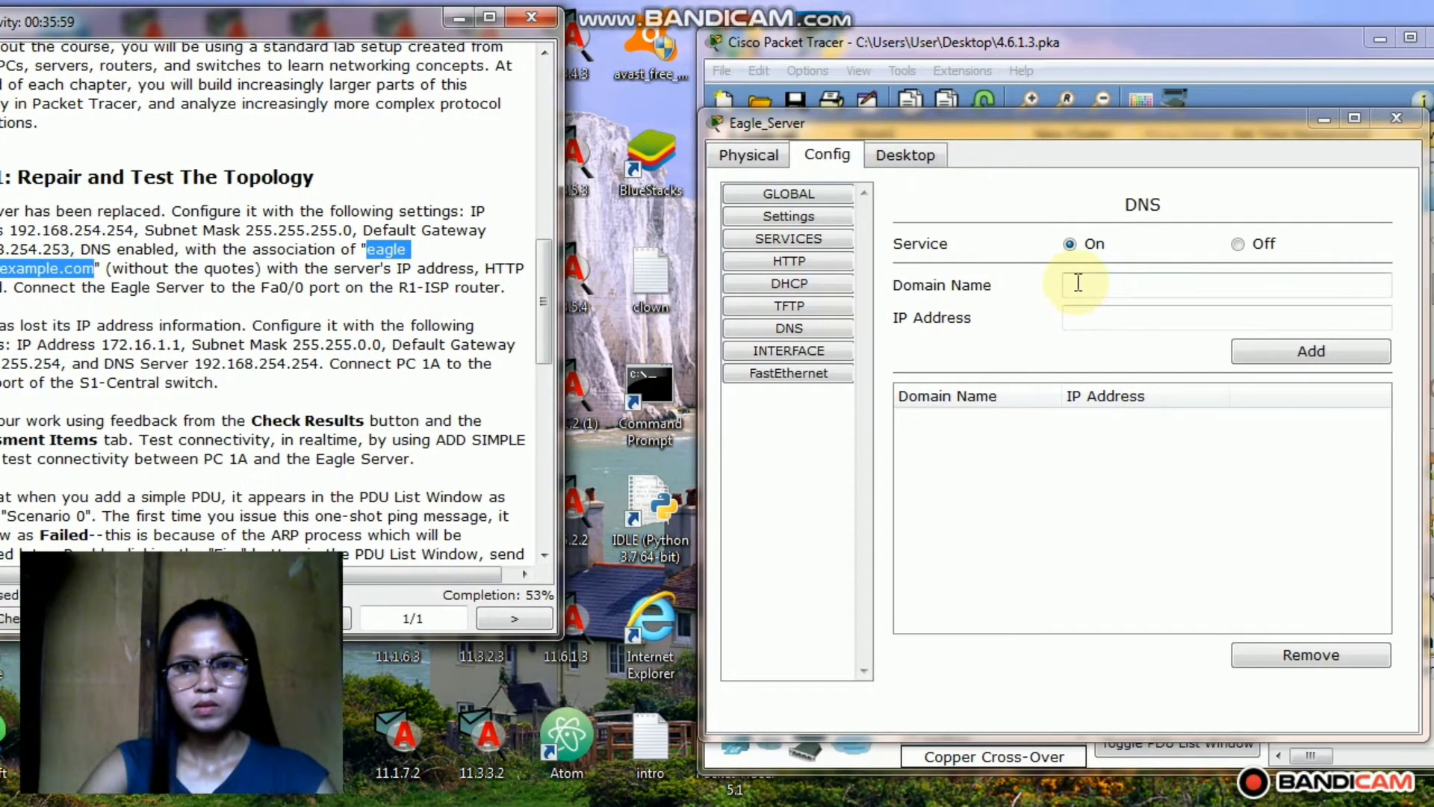
pyautogui.click(1146, 287)
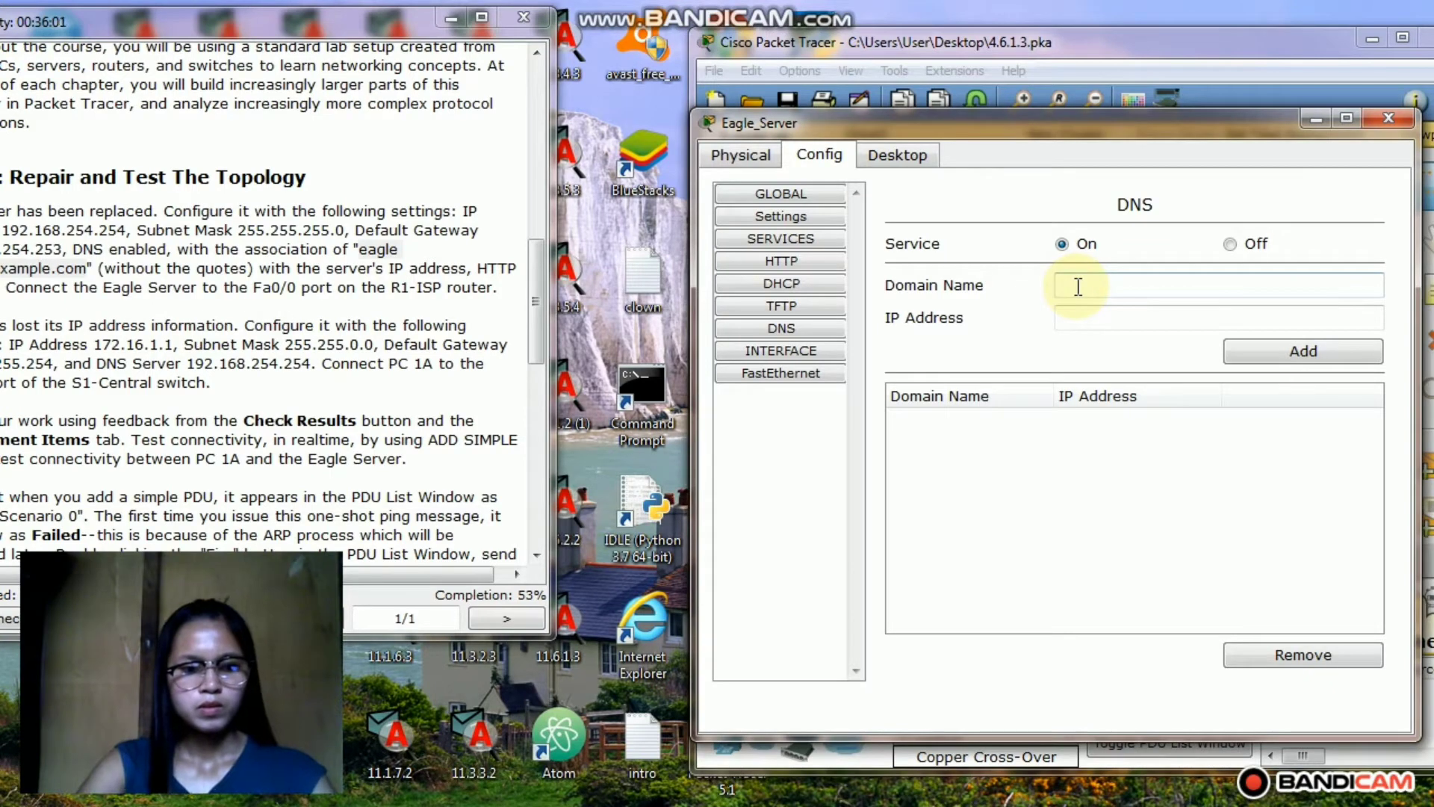
pyautogui.hotkey('ctrl', 'v')
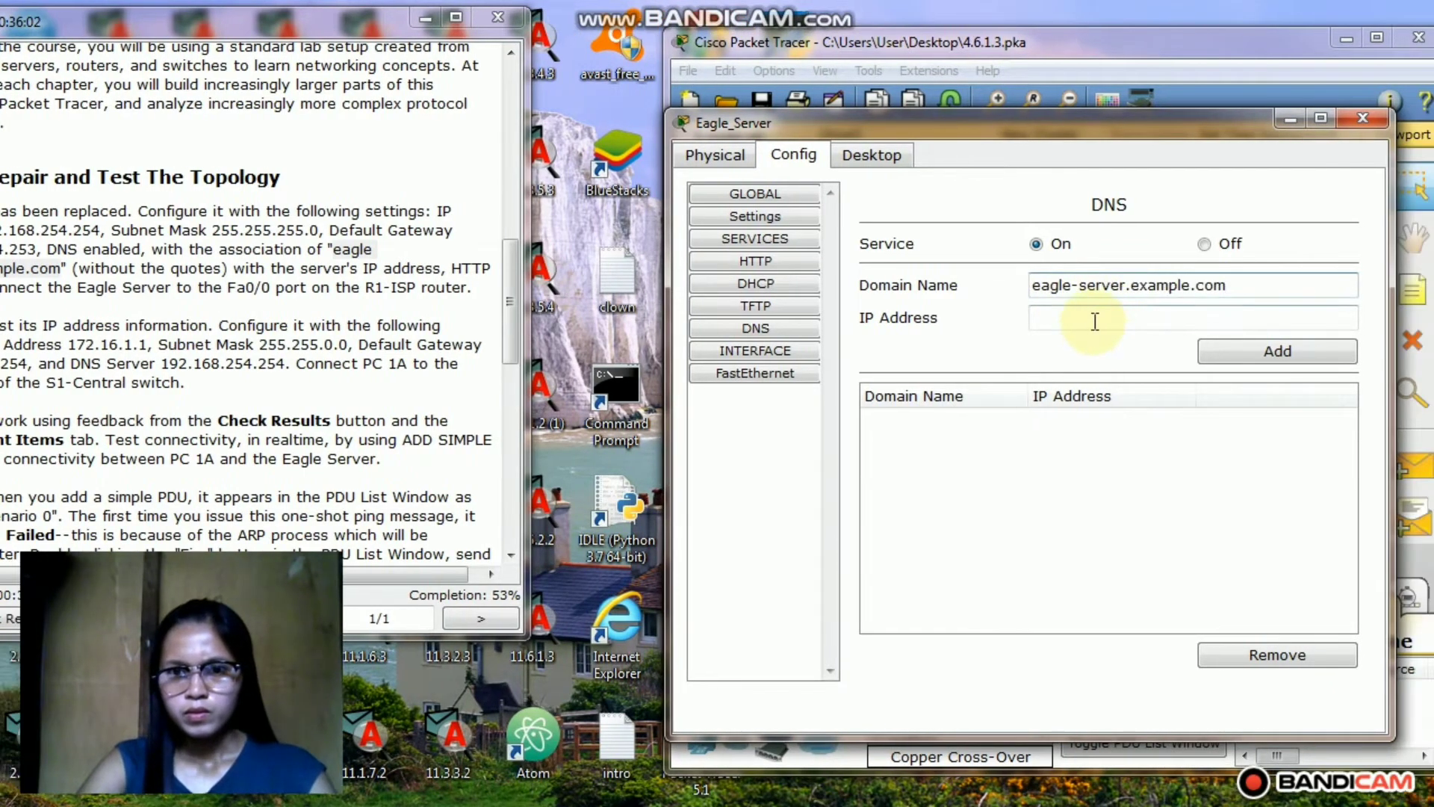
# Fill in the DNS record's IP address 192.168.254.254, copied from the Eagle Server row of the addressing table, and add the record.
pyautogui.click(1095, 322)
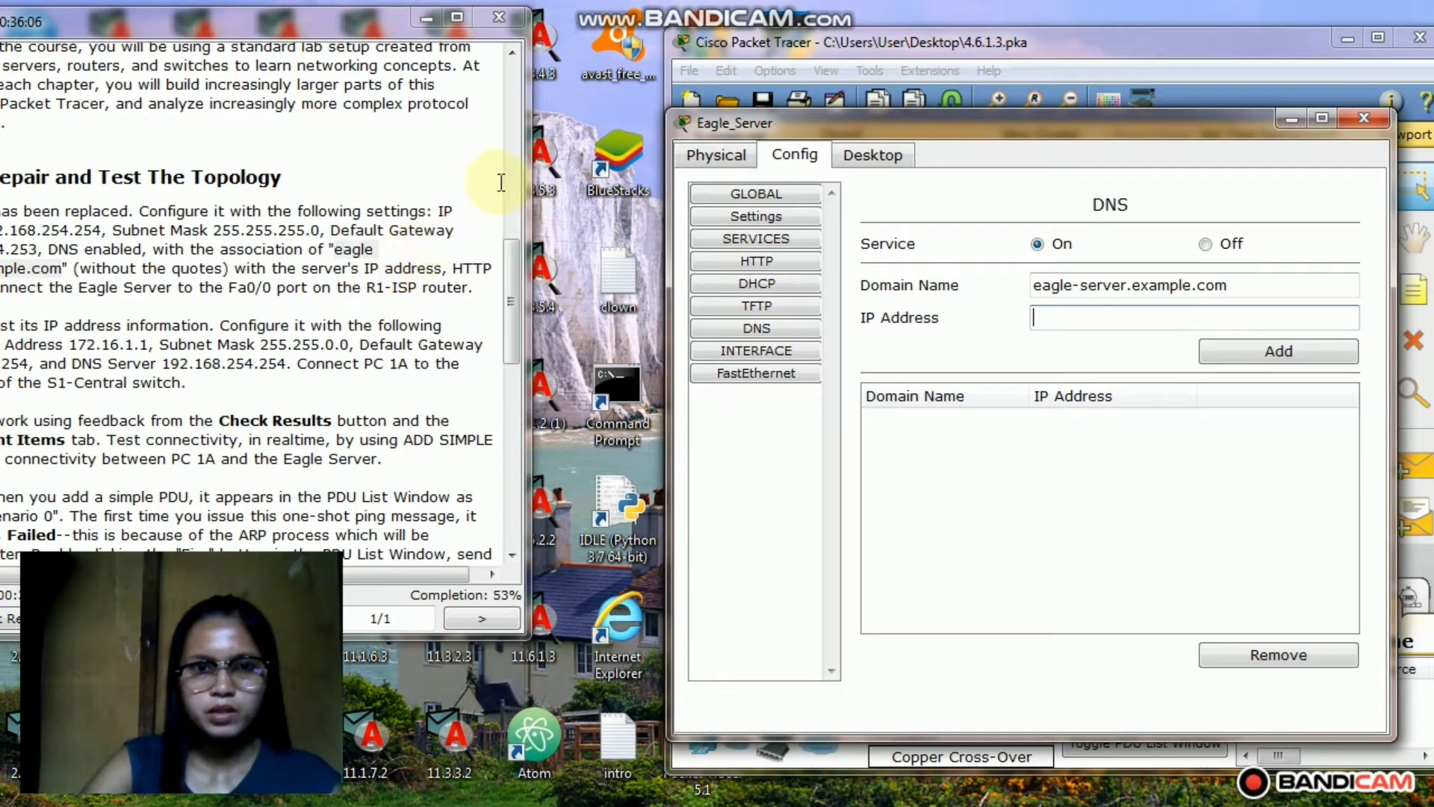
pyautogui.click(511, 177)
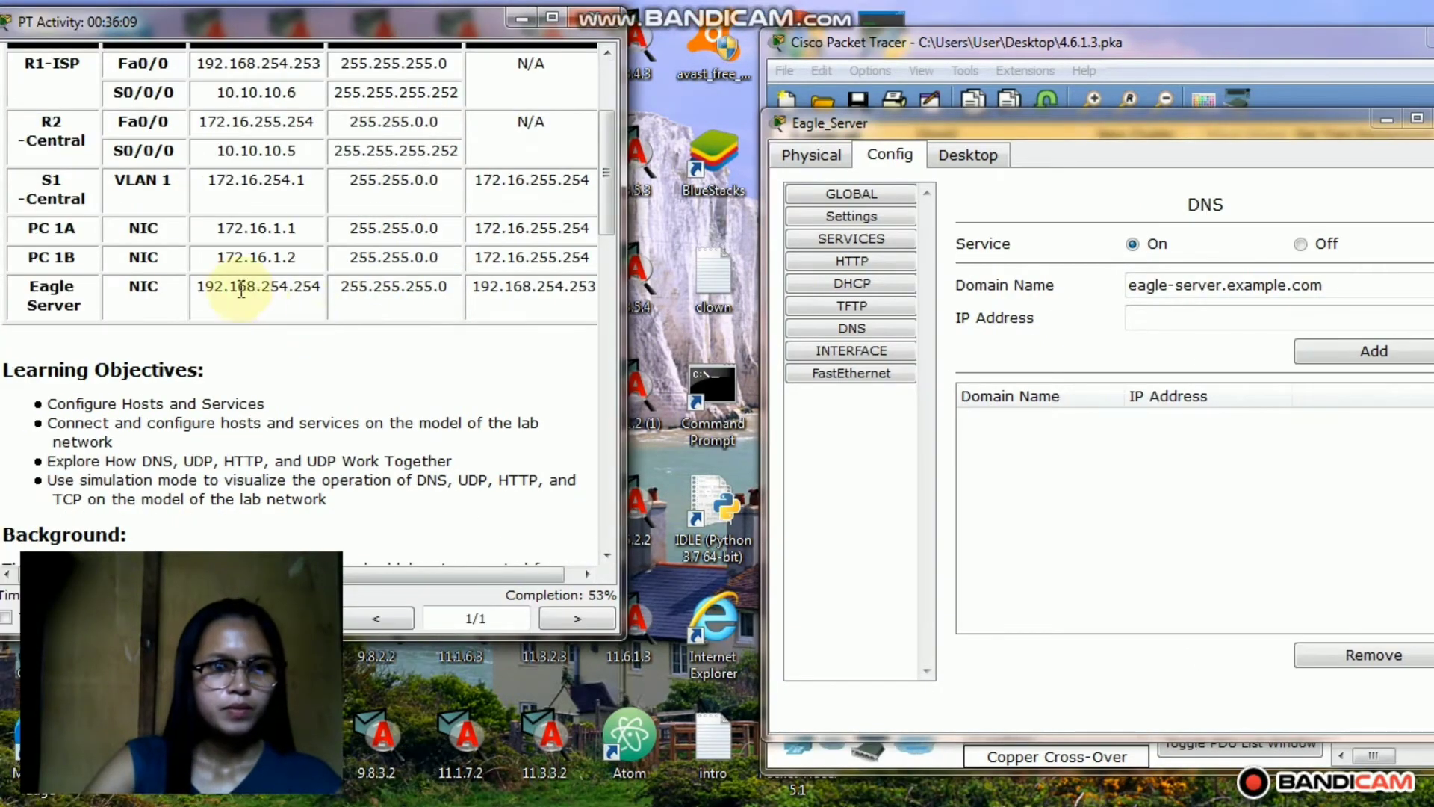
pyautogui.moveTo(102, 288); pyautogui.dragTo(167, 279)
pyautogui.moveTo(263, 278); pyautogui.dragTo(289, 304)
pyautogui.click(287, 304)
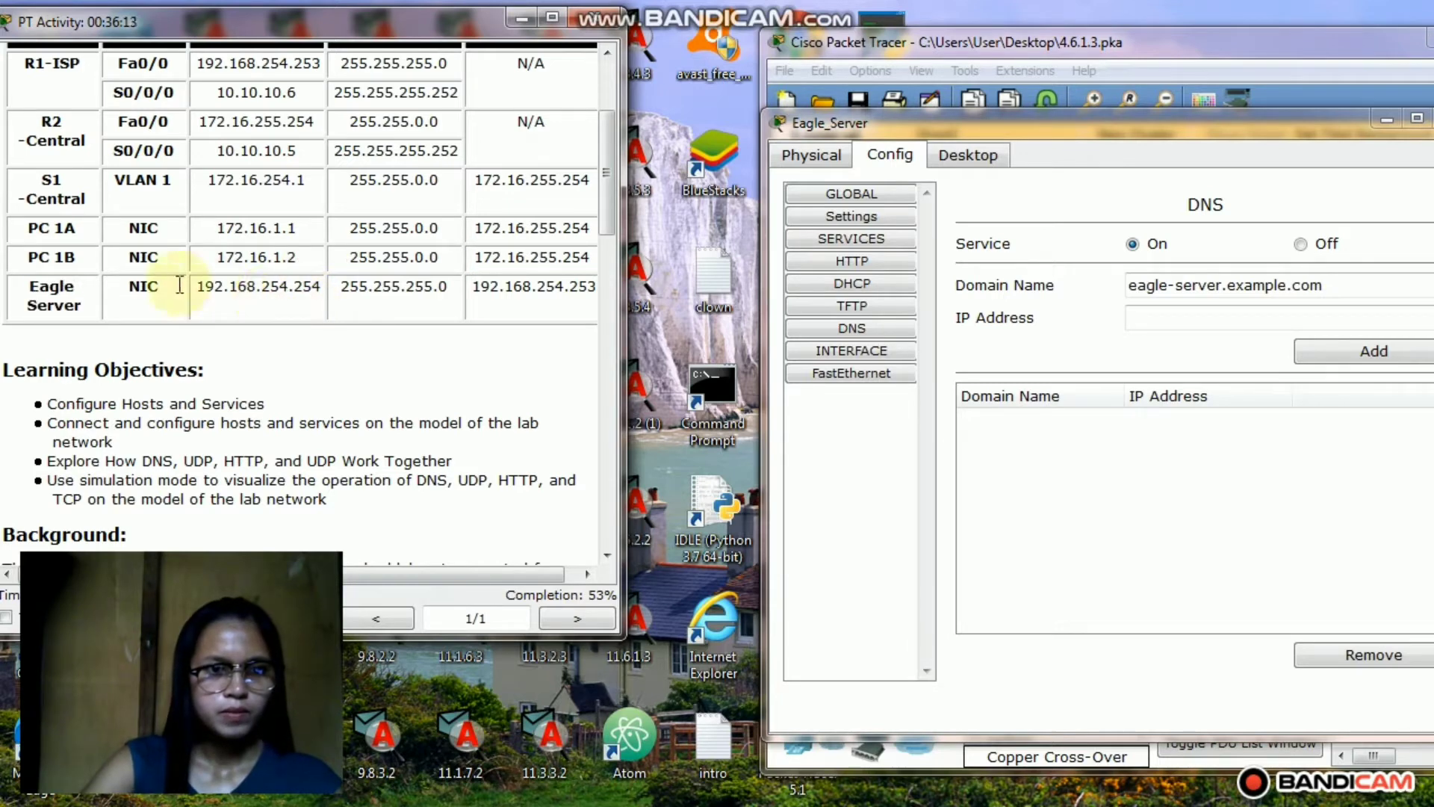
pyautogui.moveTo(198, 288); pyautogui.dragTo(320, 288)
pyautogui.hotkey('ctrl', 'c')
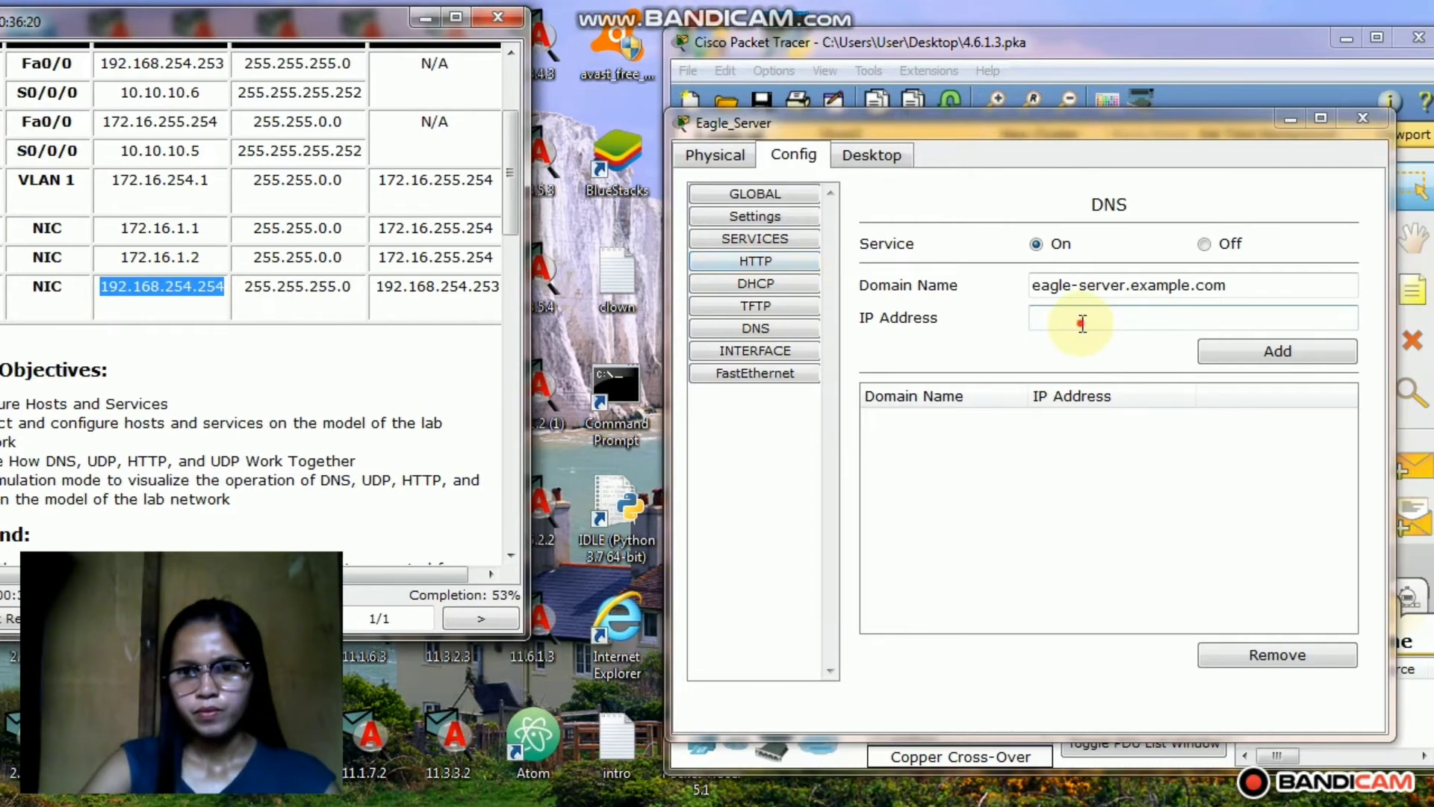
pyautogui.click(1178, 323)
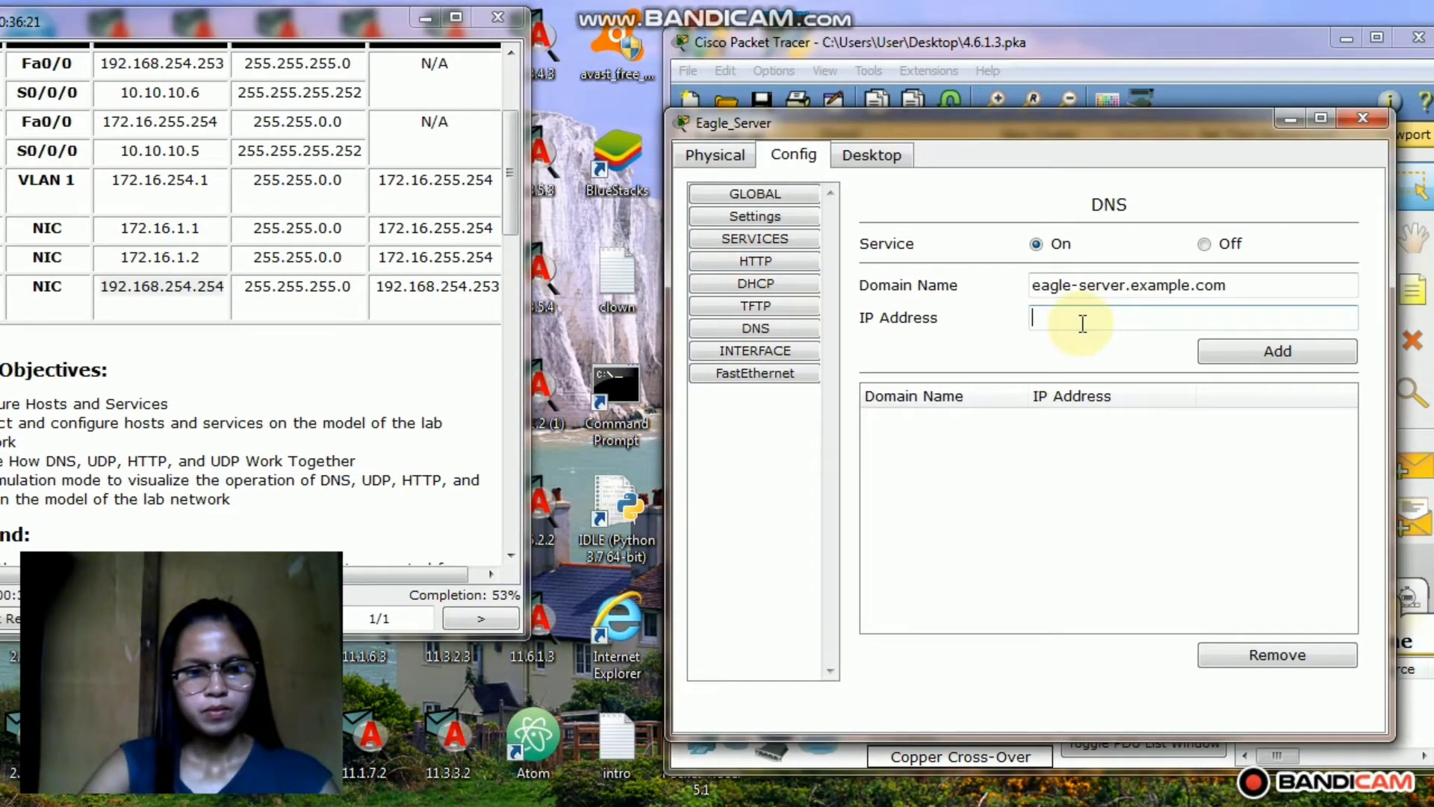
pyautogui.hotkey('ctrl', 'v')
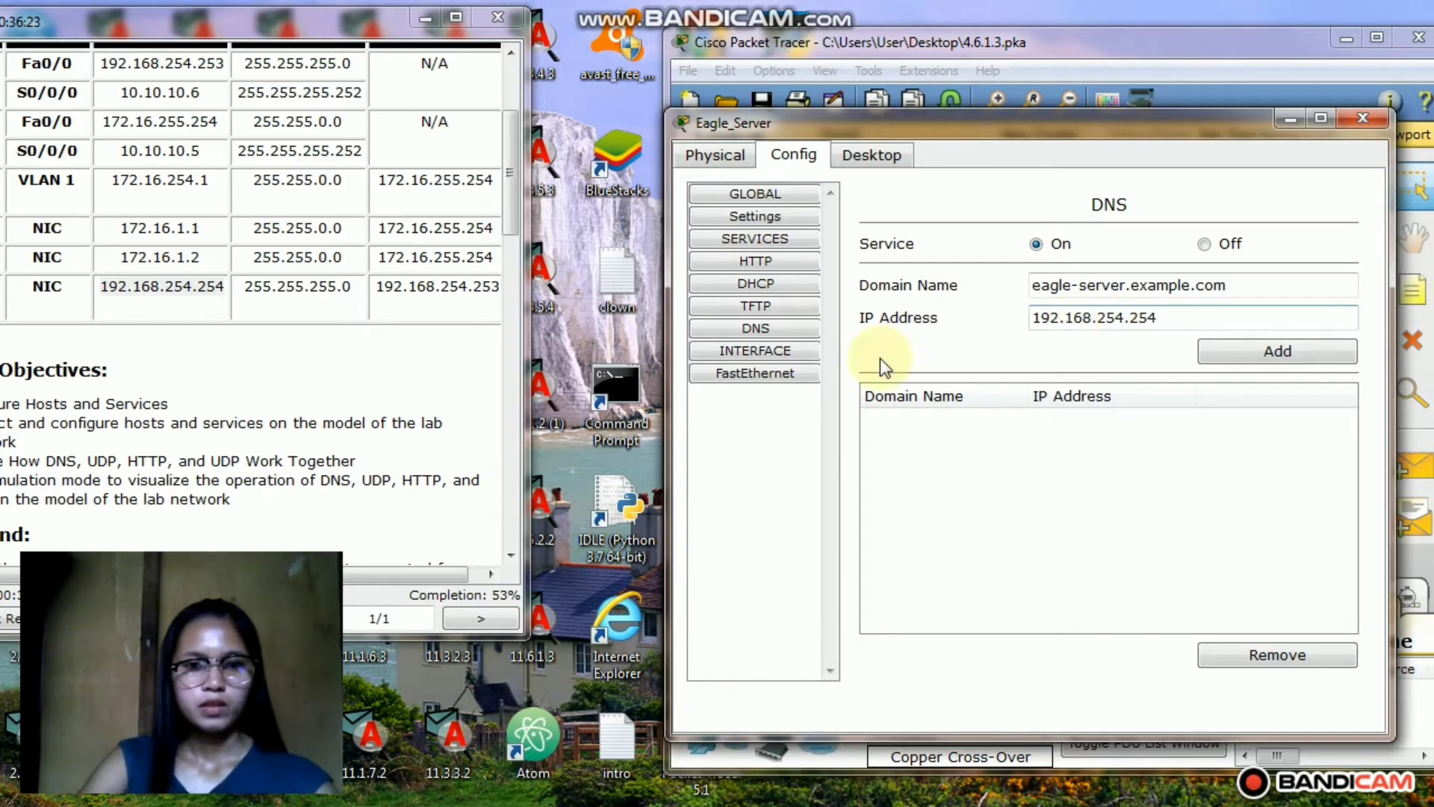
pyautogui.click(1240, 349)
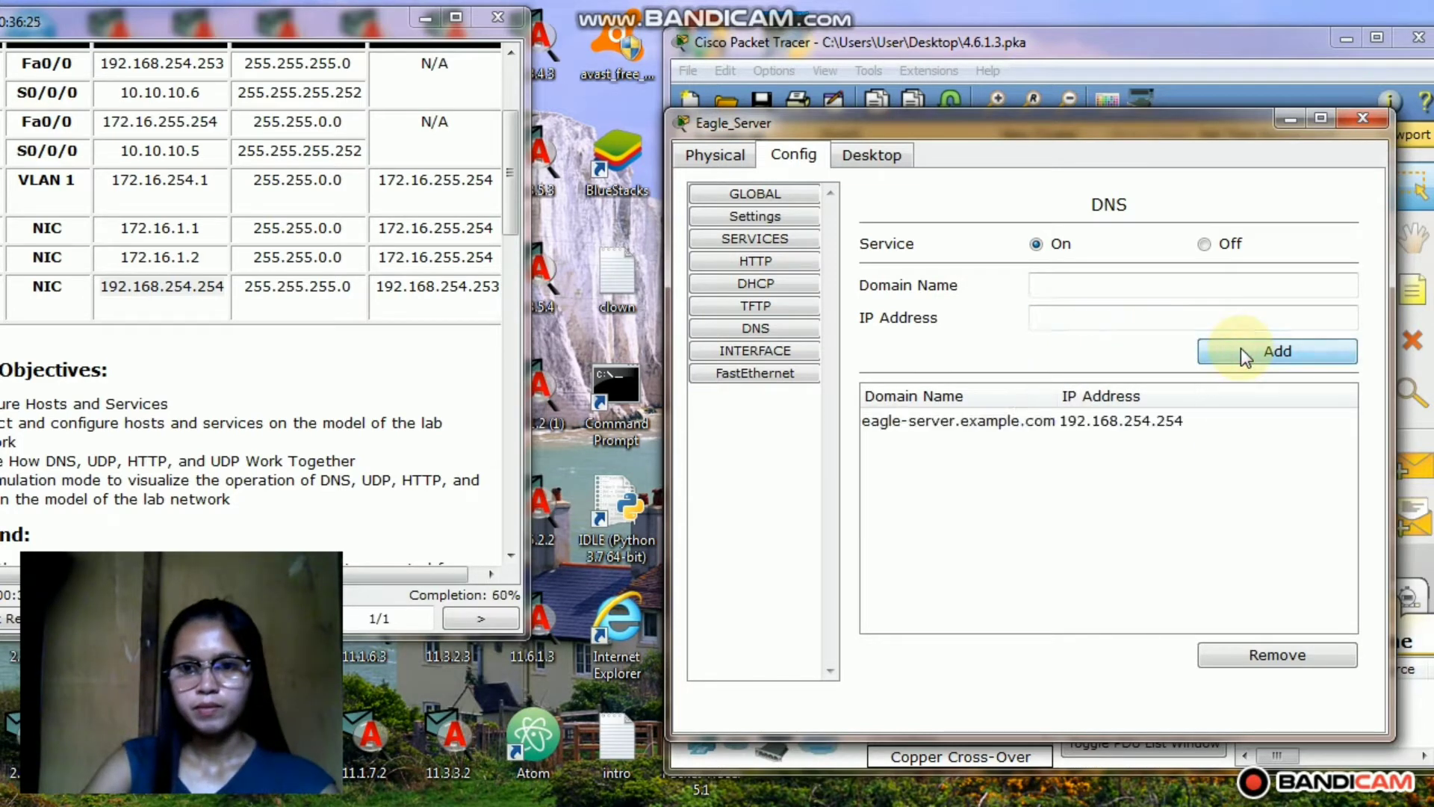
# Return to the Task 1 instructions and close the Eagle_Server device window.
pyautogui.click(361, 532)
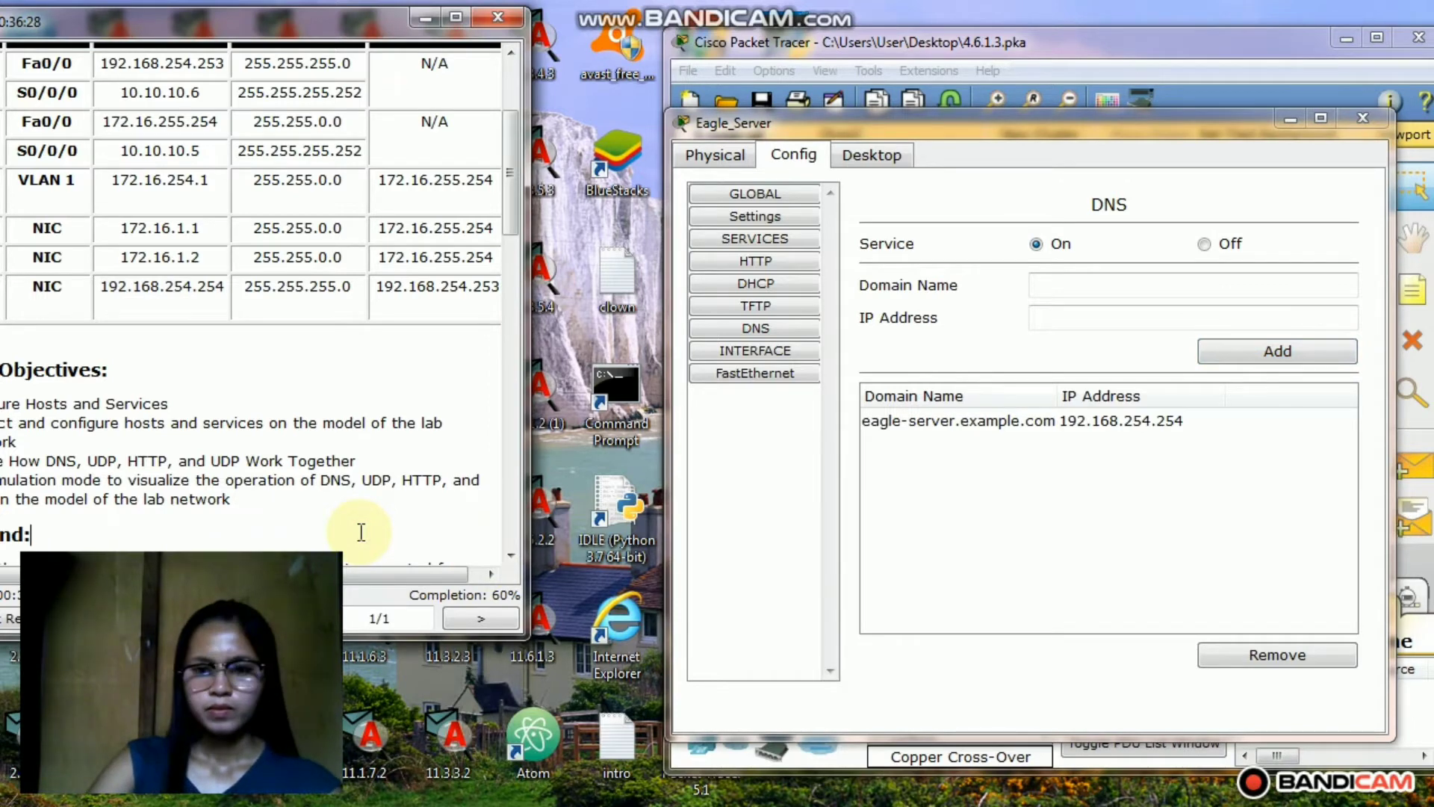
pyautogui.scroll(-5, 361, 532)
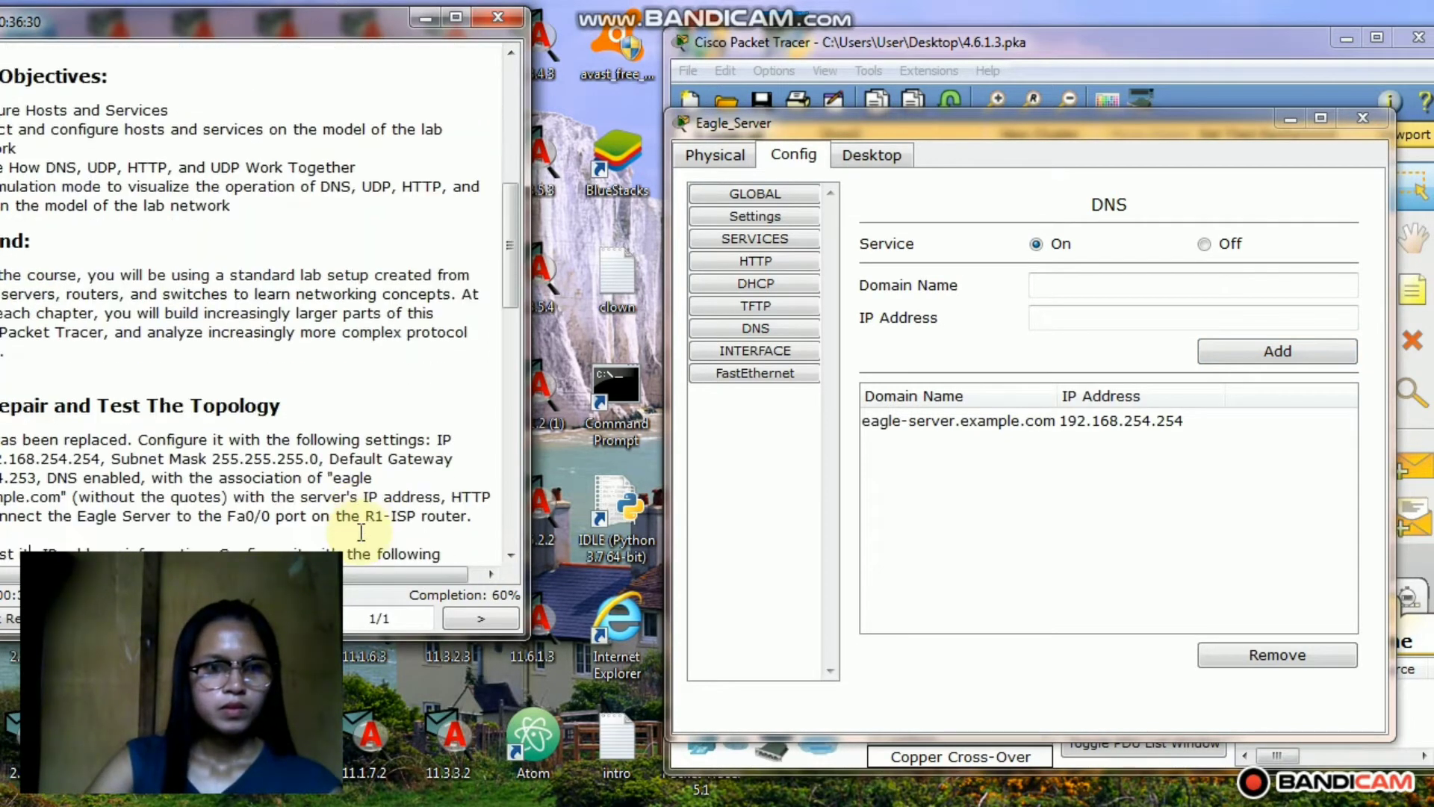
pyautogui.scroll(-4, 361, 532)
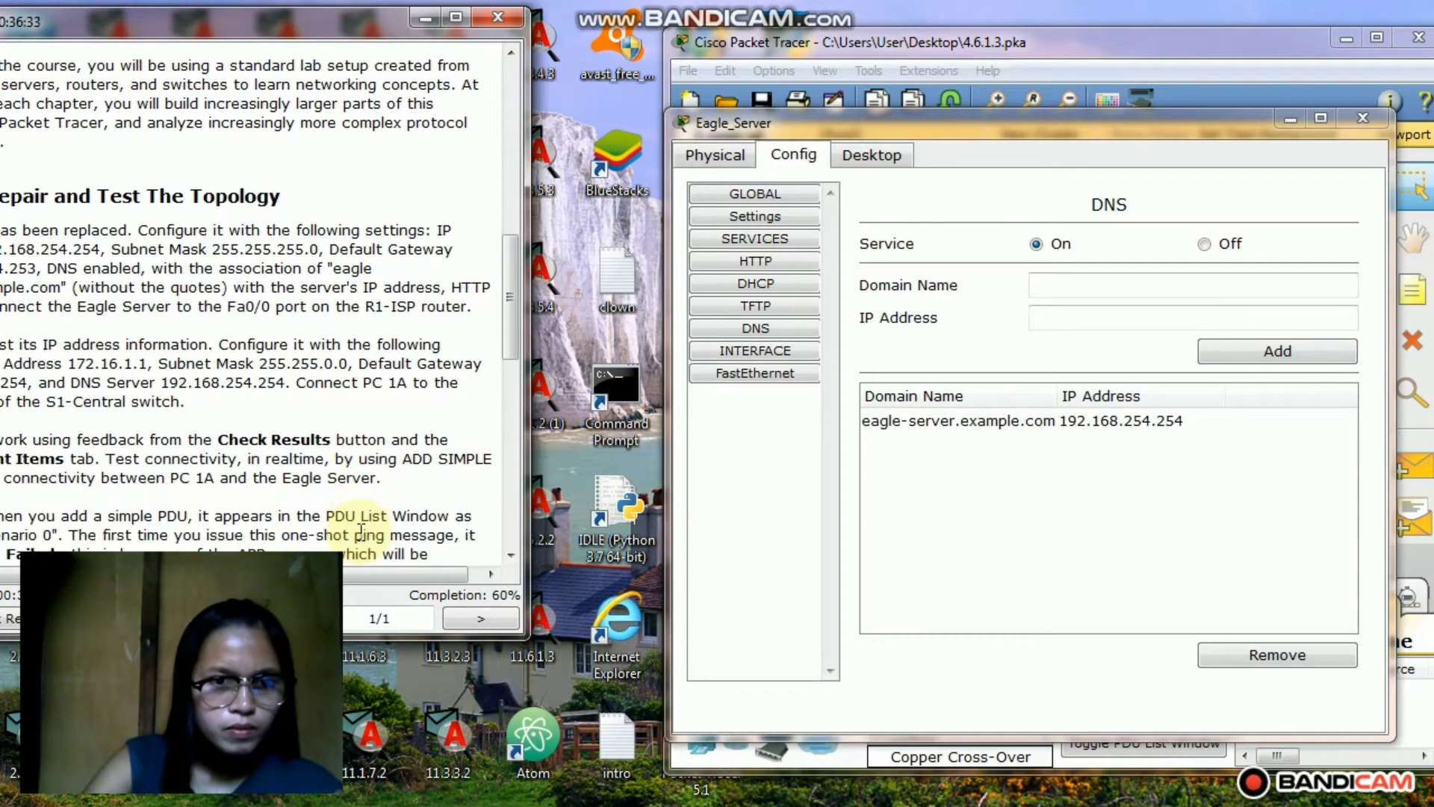
pyautogui.scroll(-1, 361, 532)
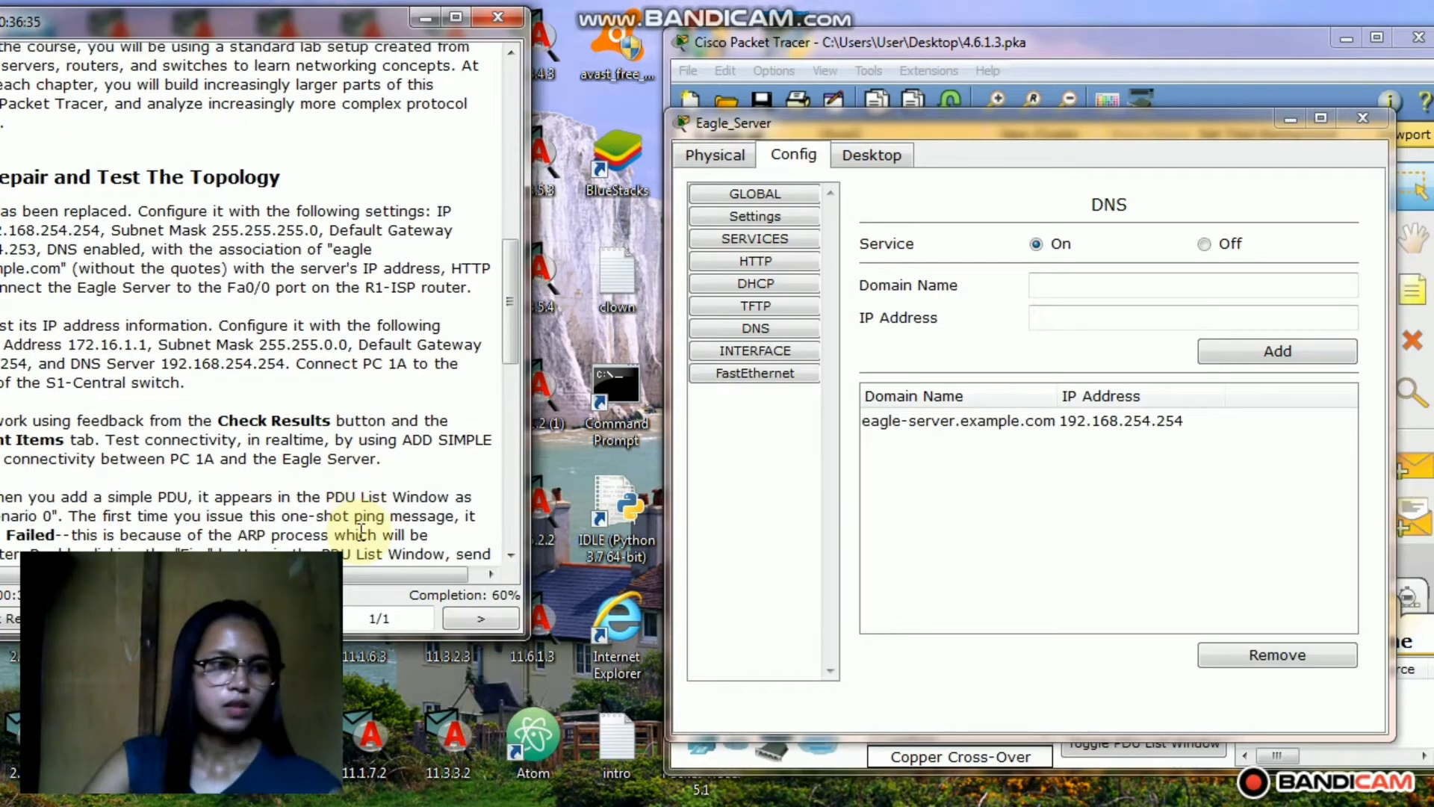
pyautogui.click(795, 335)
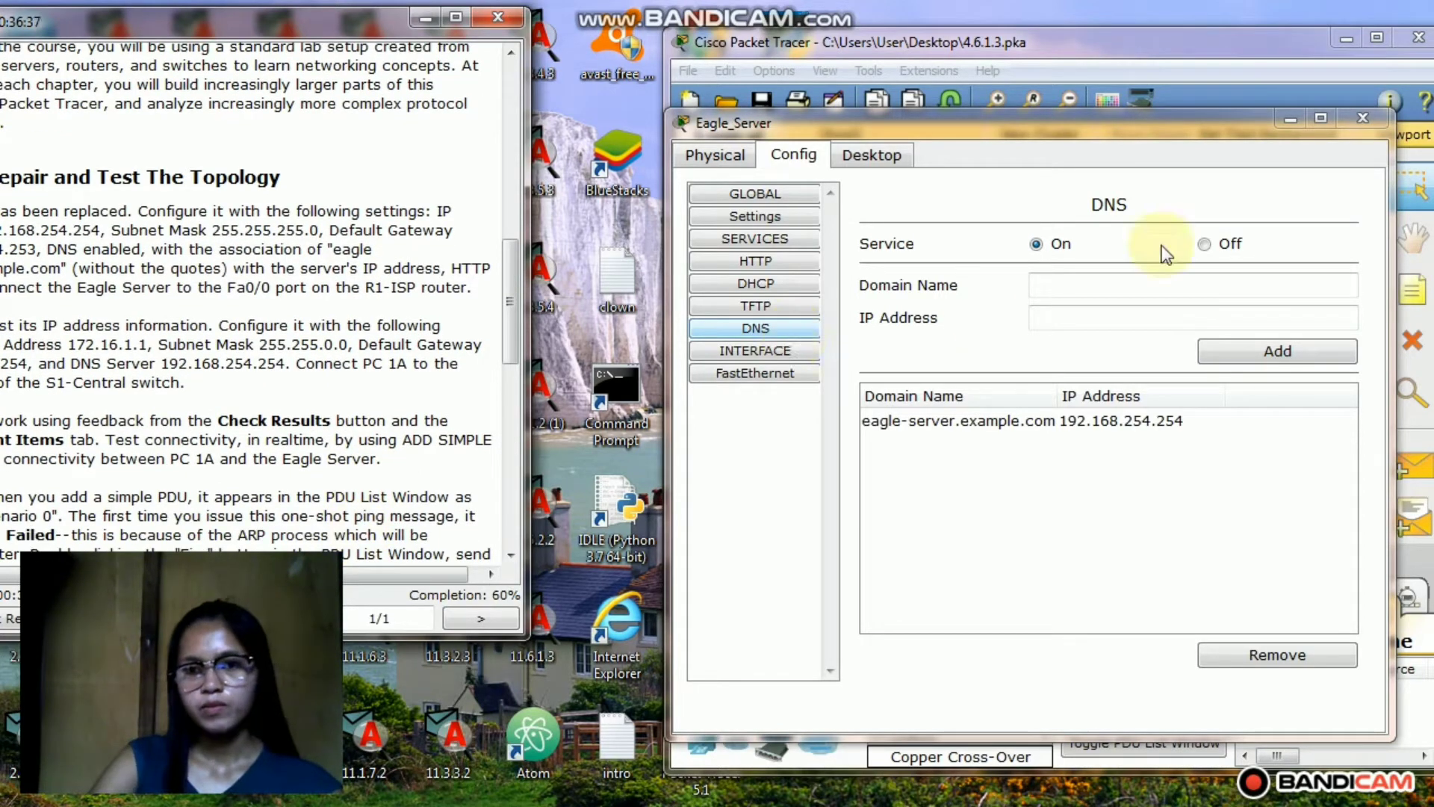
pyautogui.click(1348, 120)
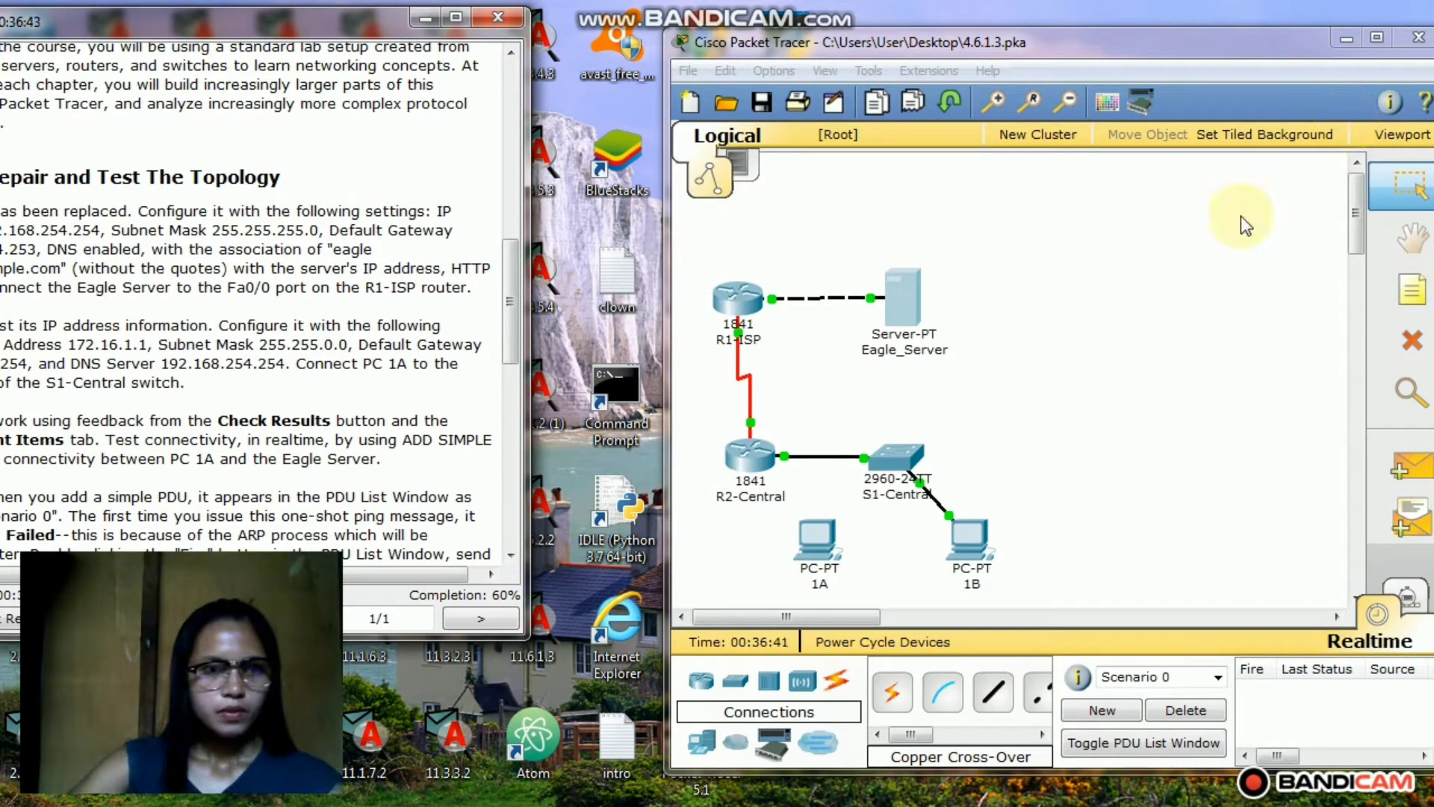
pyautogui.click(1219, 239)
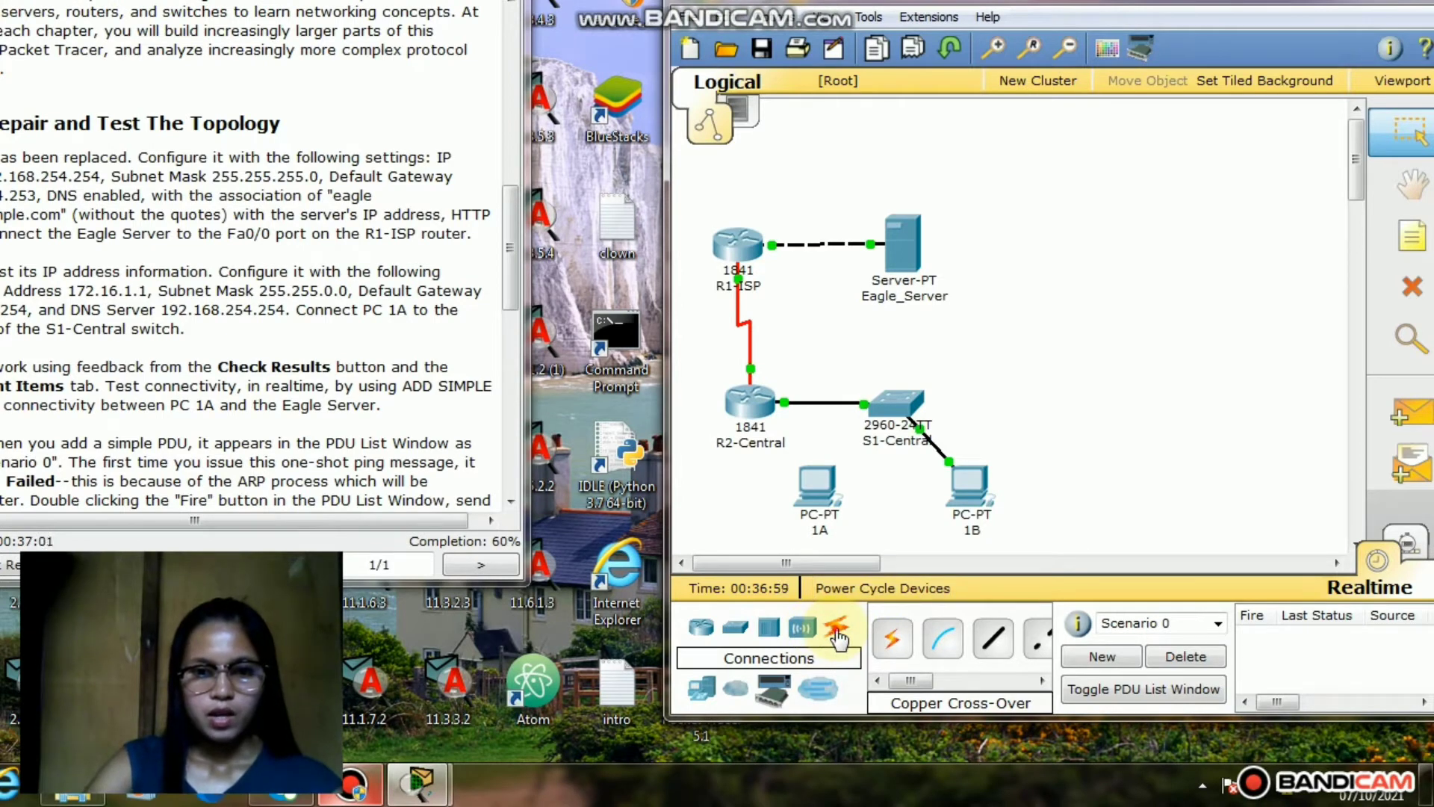
# Connect PC 1A to port FastEthernet0/1 of the S1-Central switch with a Copper Straight-Through cable.
pyautogui.click(996, 644)
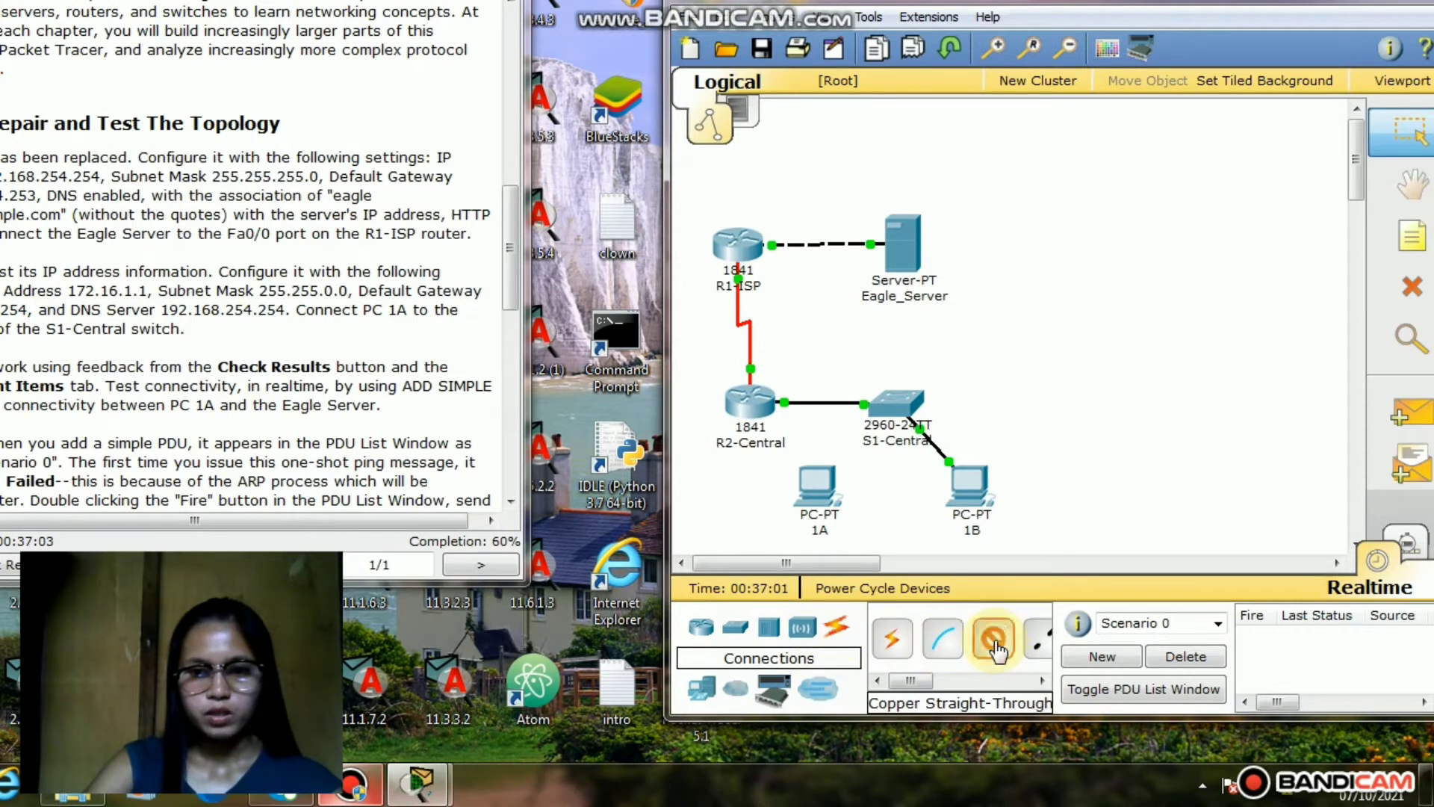
pyautogui.click(829, 486)
pyautogui.click(852, 508)
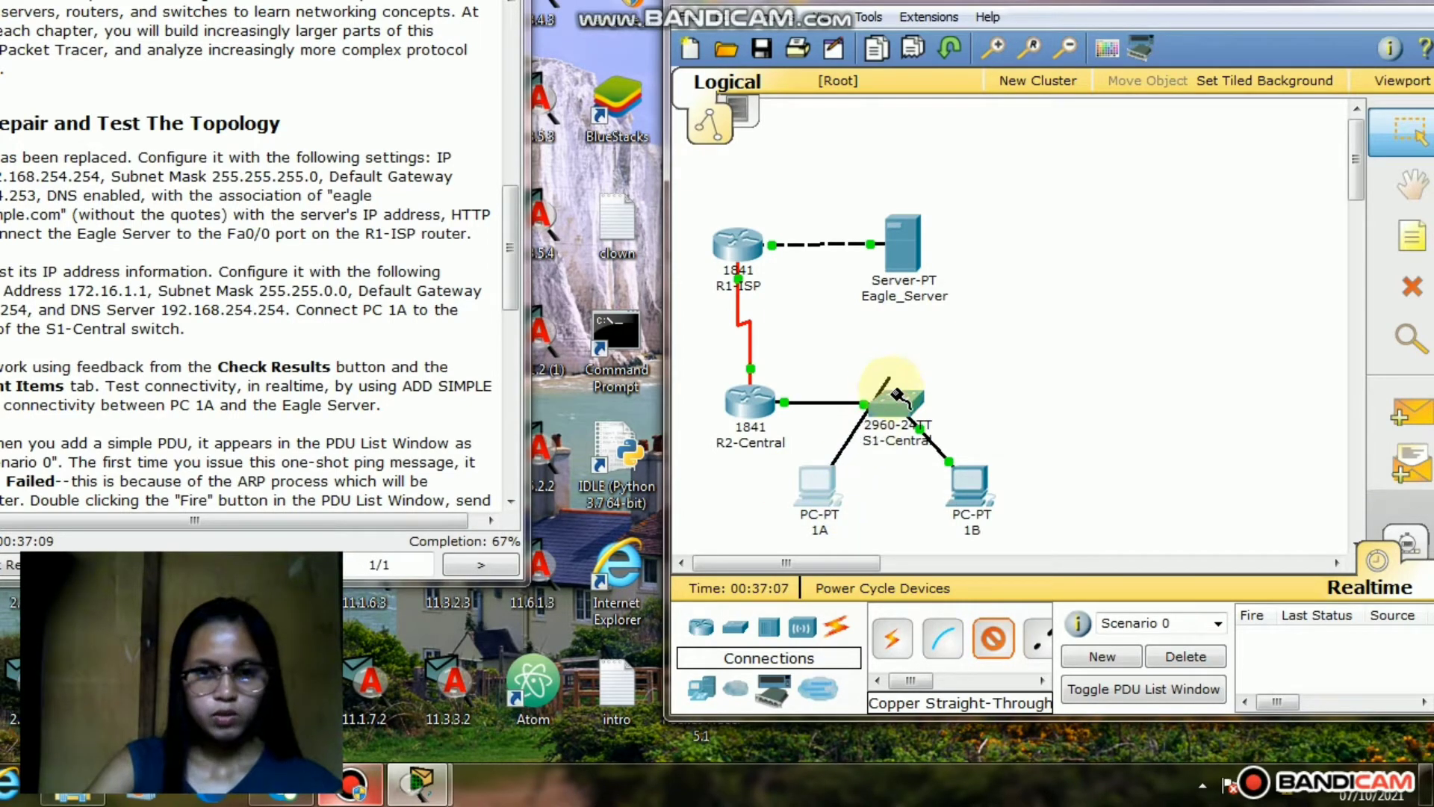
pyautogui.click(871, 408)
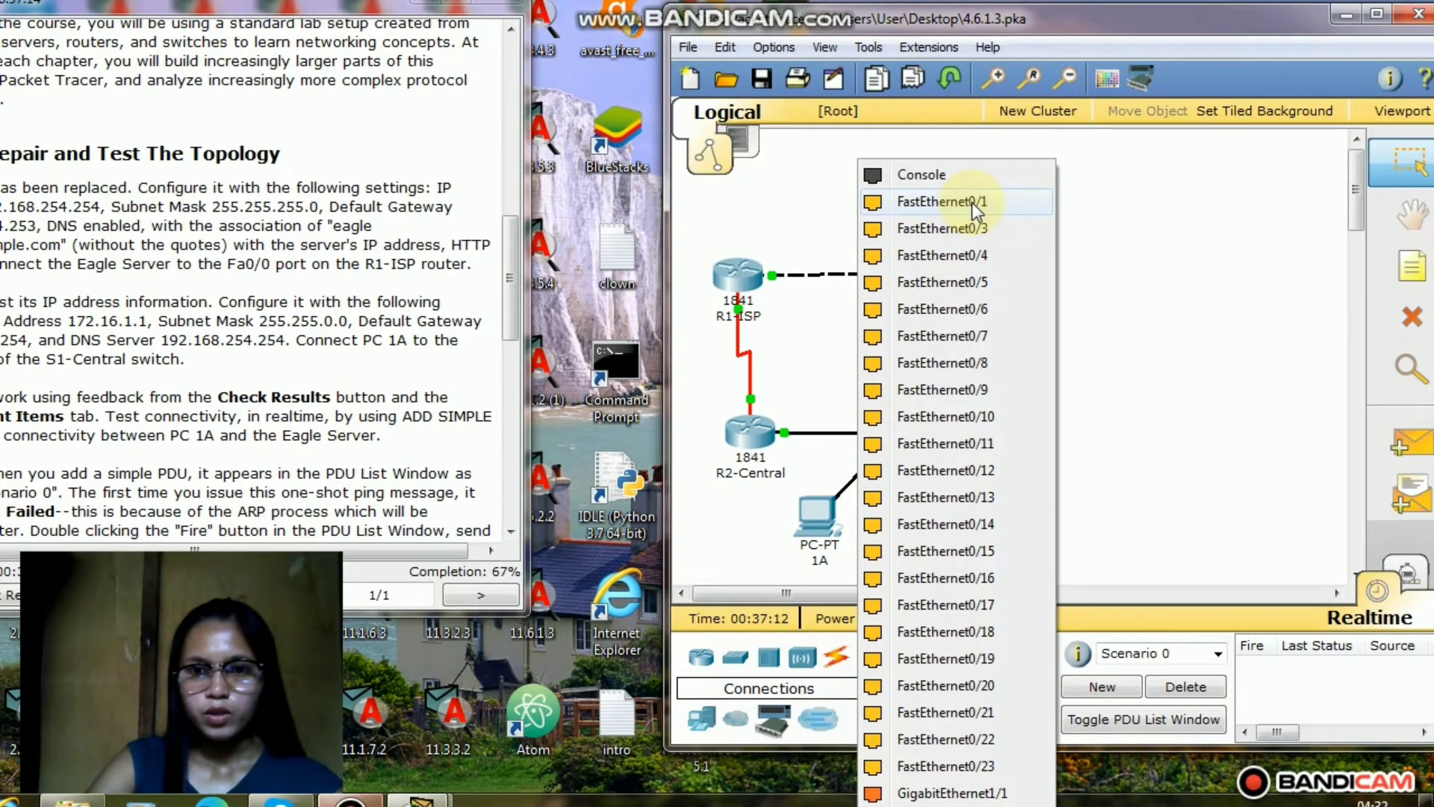
pyautogui.click(971, 203)
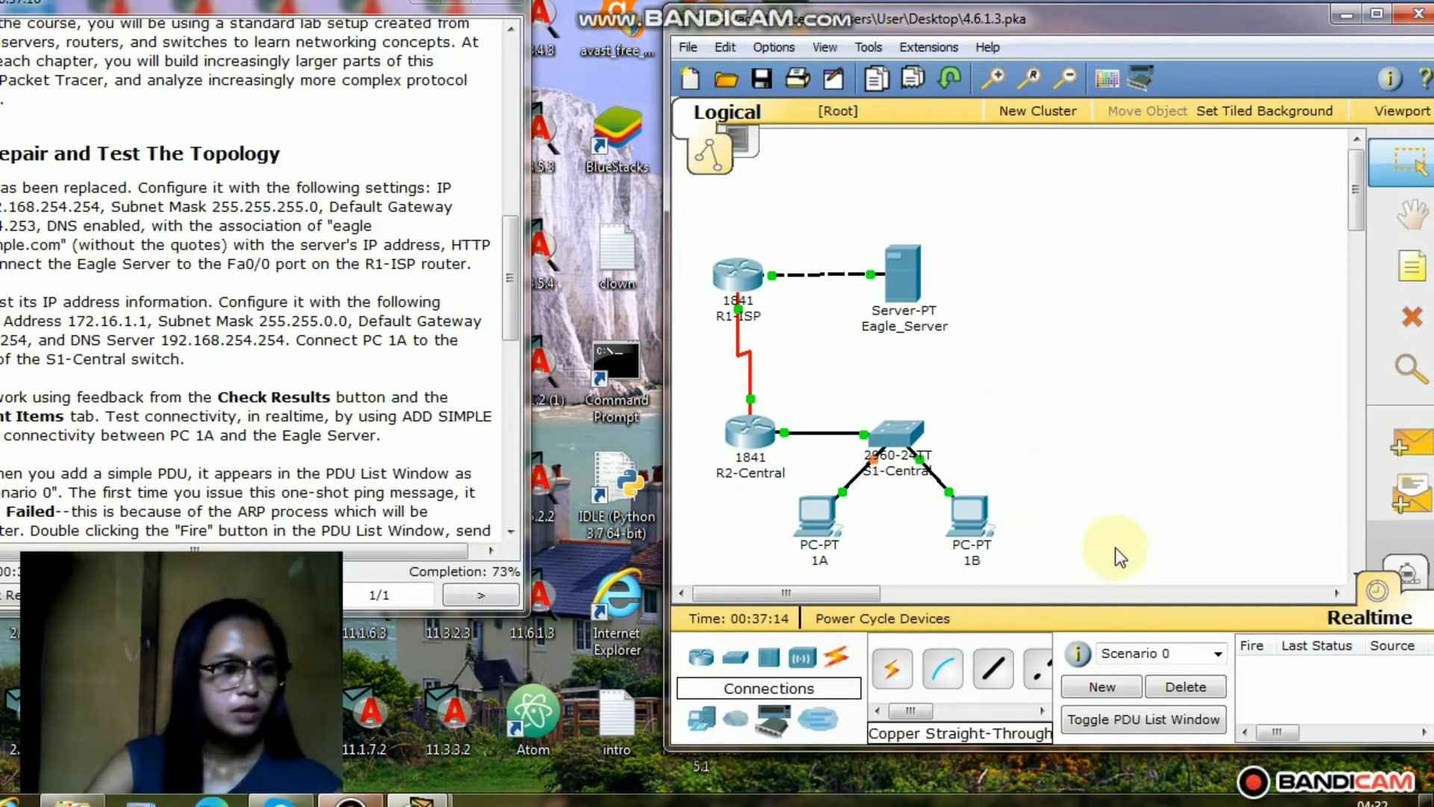
# Open PC 1A's device window and place it beside the instructions.
pyautogui.moveTo(967, 529)
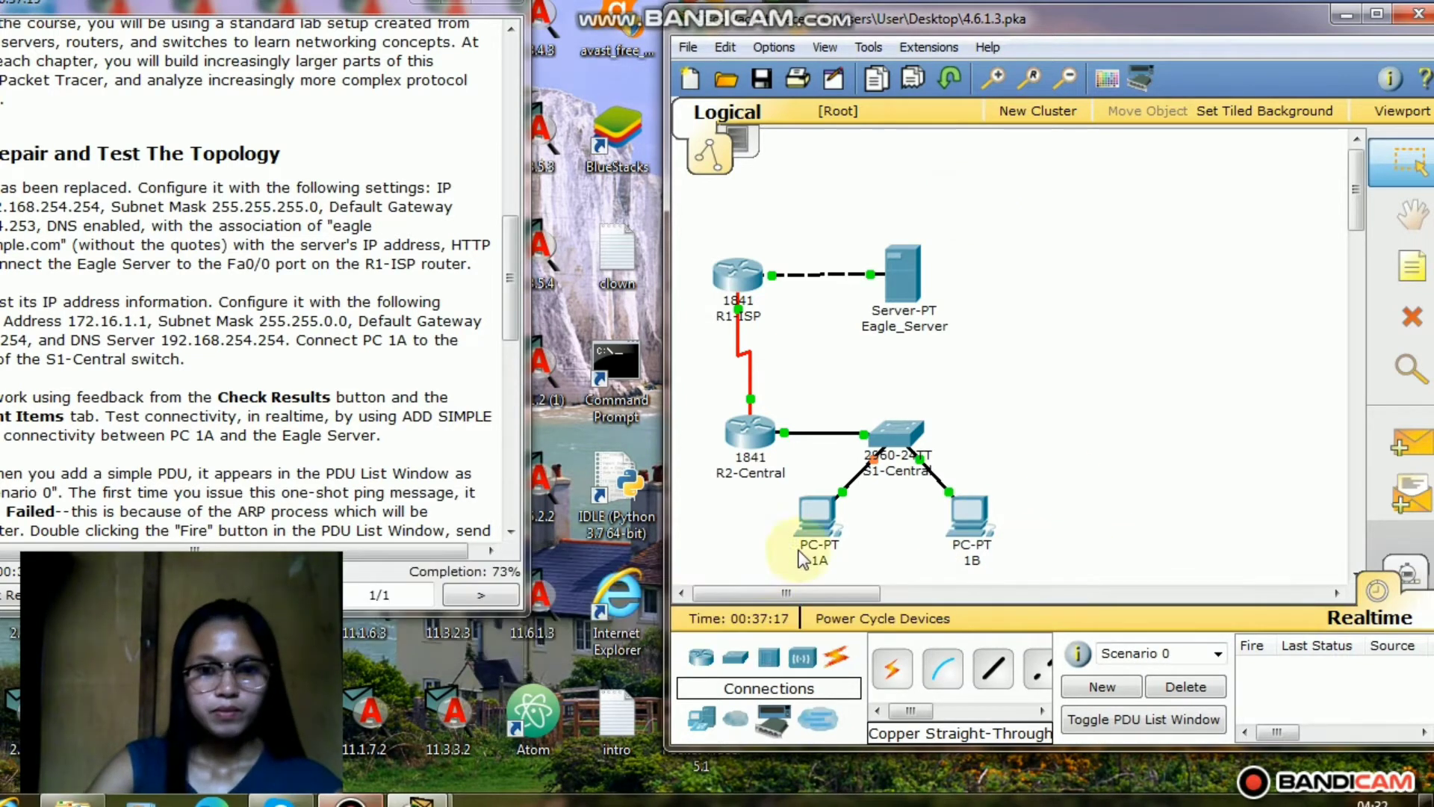
pyautogui.click(822, 509)
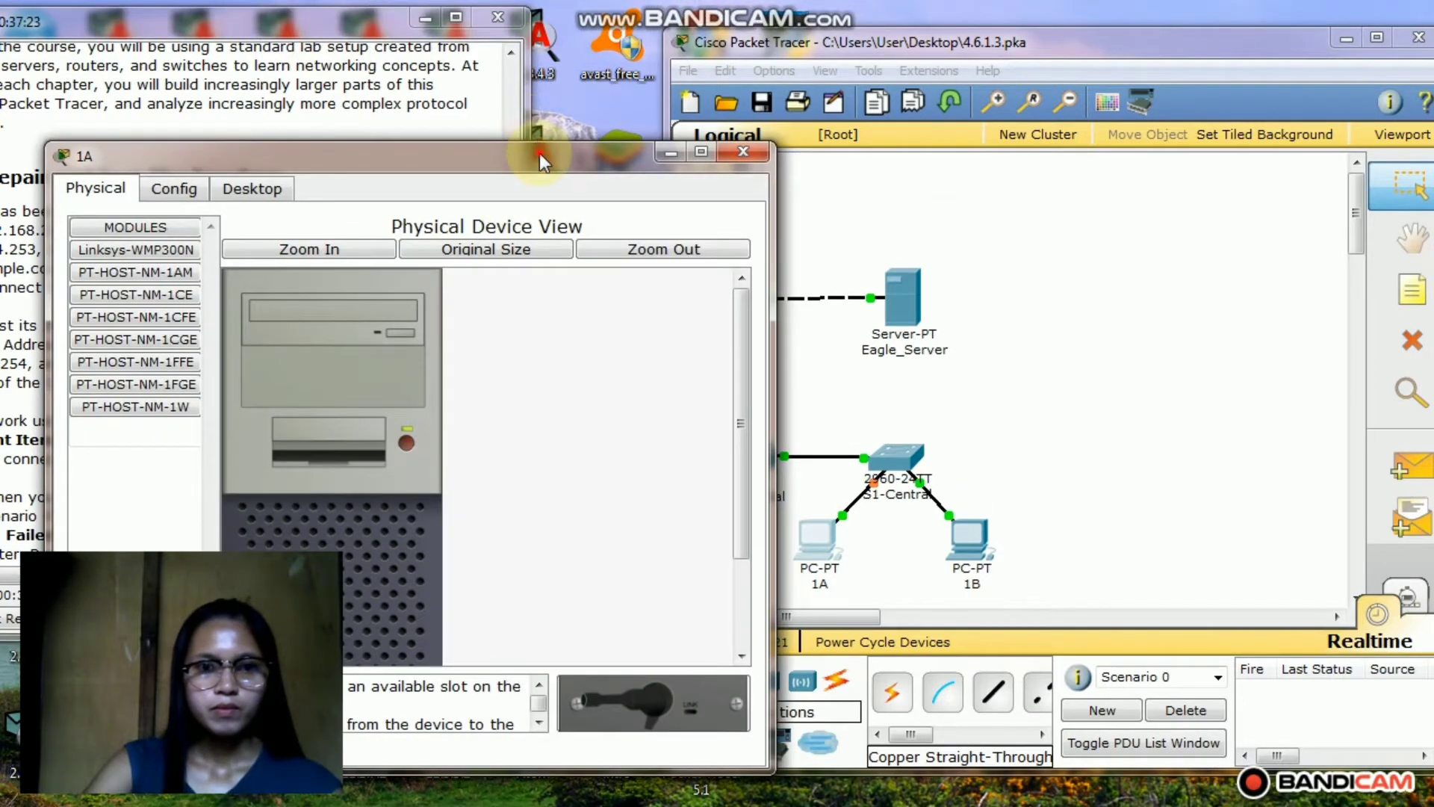
pyautogui.moveTo(539, 154); pyautogui.dragTo(891, 149)
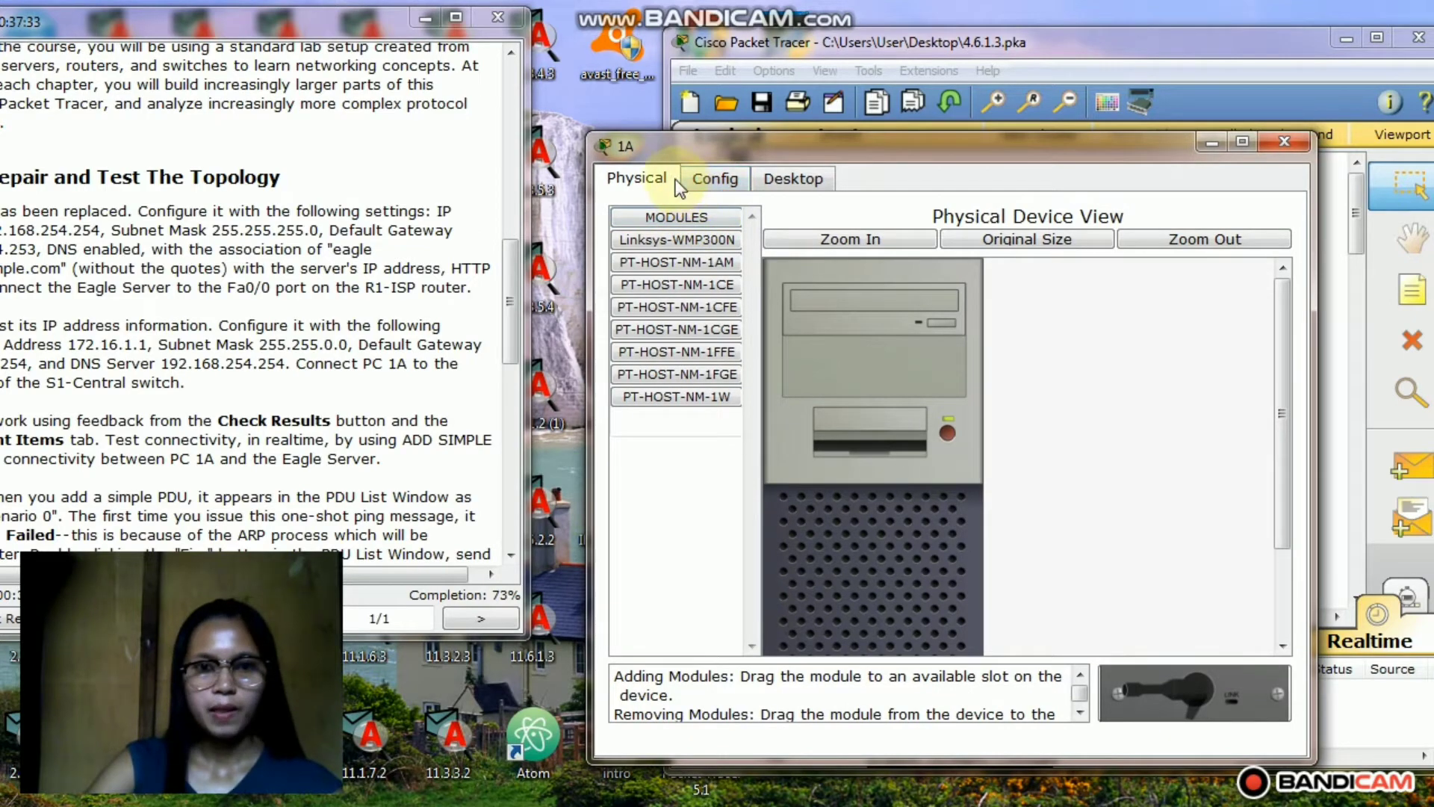
# Set PC 1A's DNS server to 192.168.254.254 in its global settings, copied from the instructions.
pyautogui.click(703, 187)
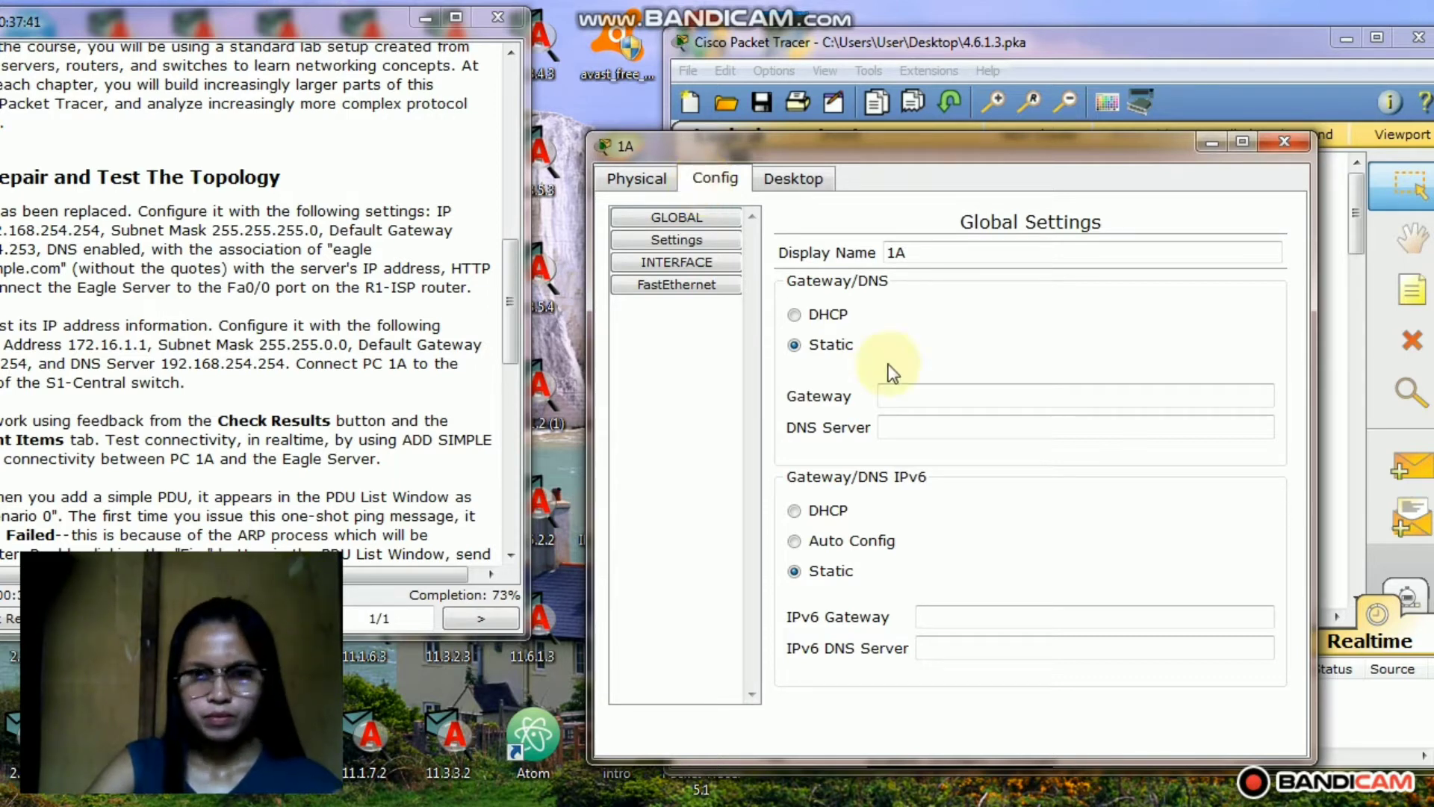
pyautogui.click(940, 437)
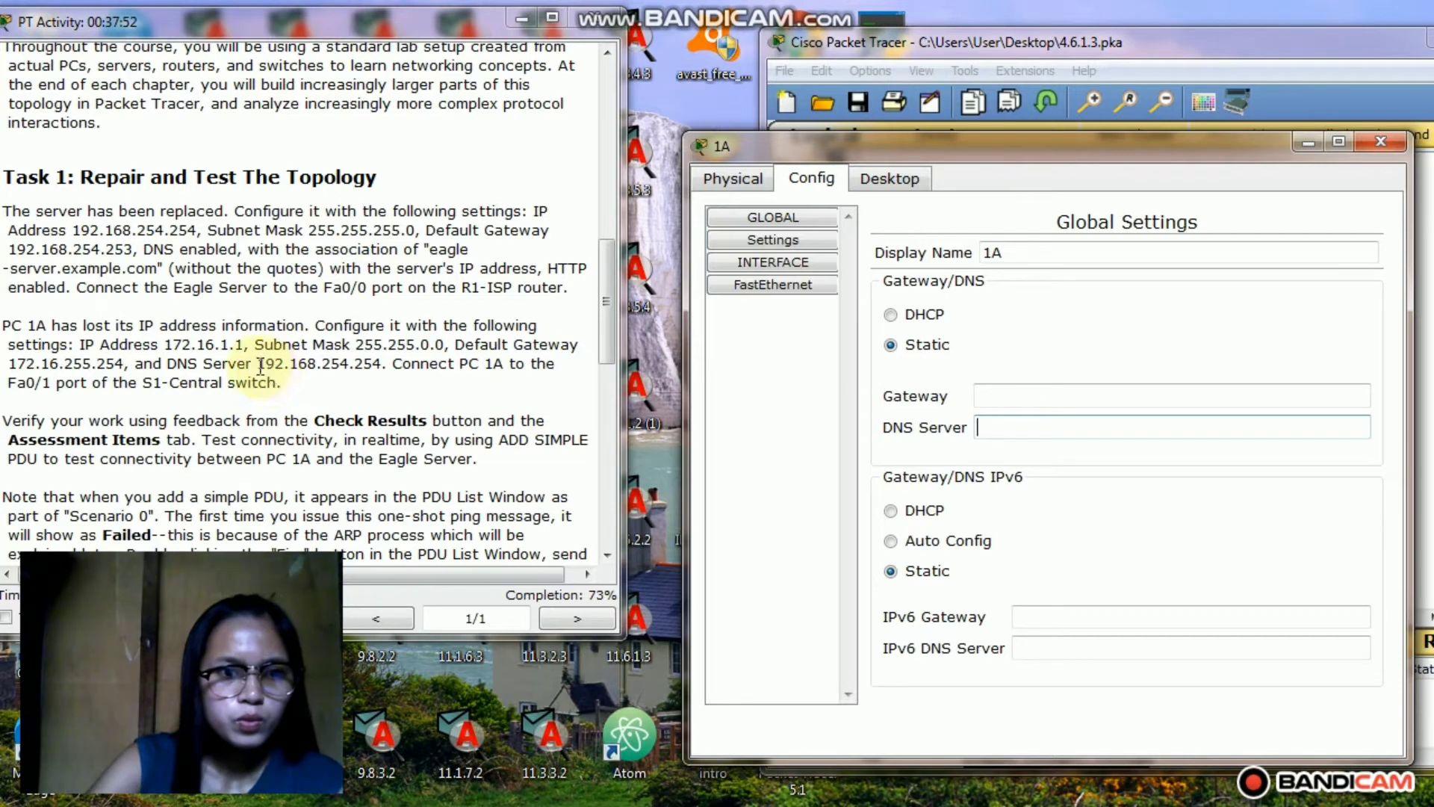
pyautogui.moveTo(260, 365); pyautogui.dragTo(380, 368)
pyautogui.hotkey('ctrl', 'c')
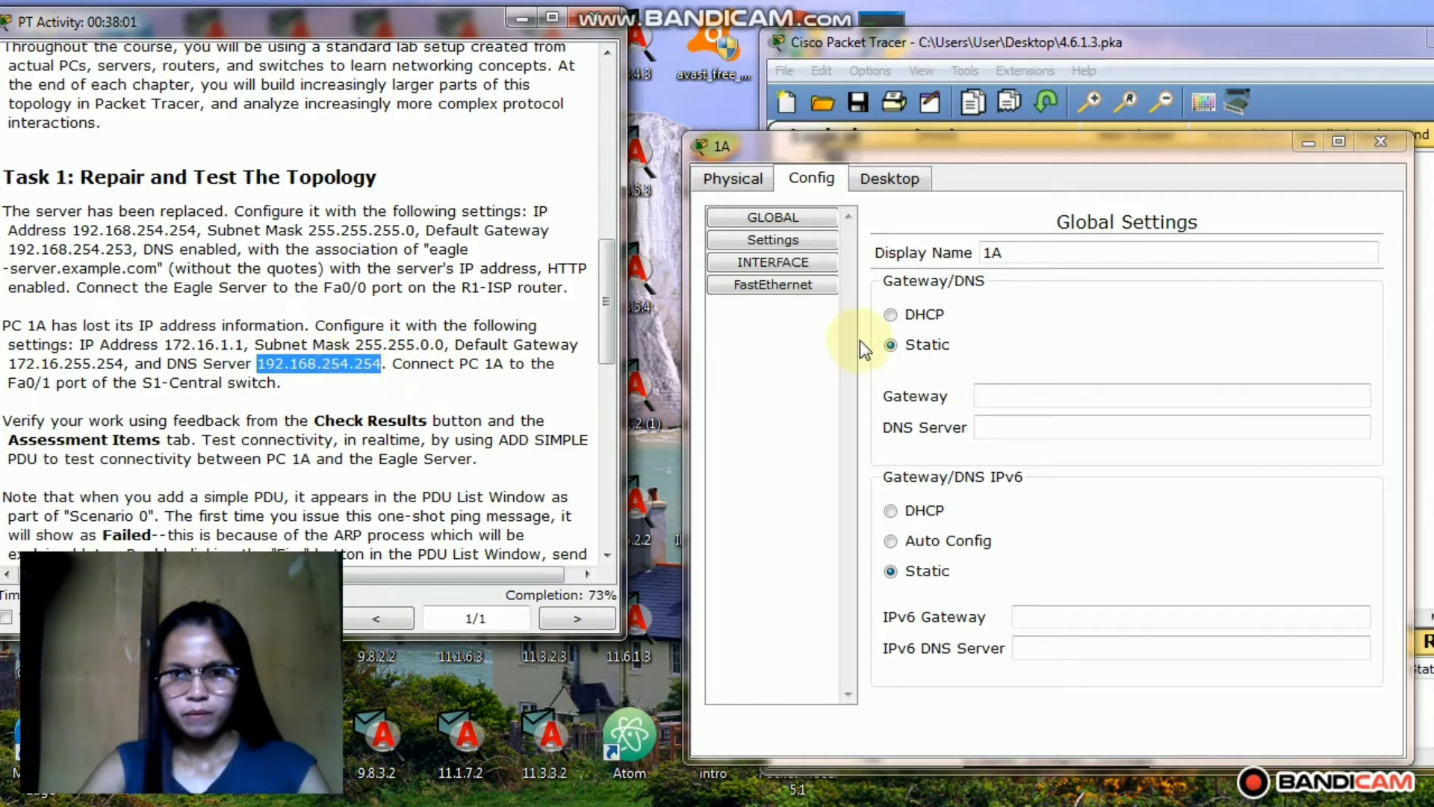
pyautogui.click(1033, 431)
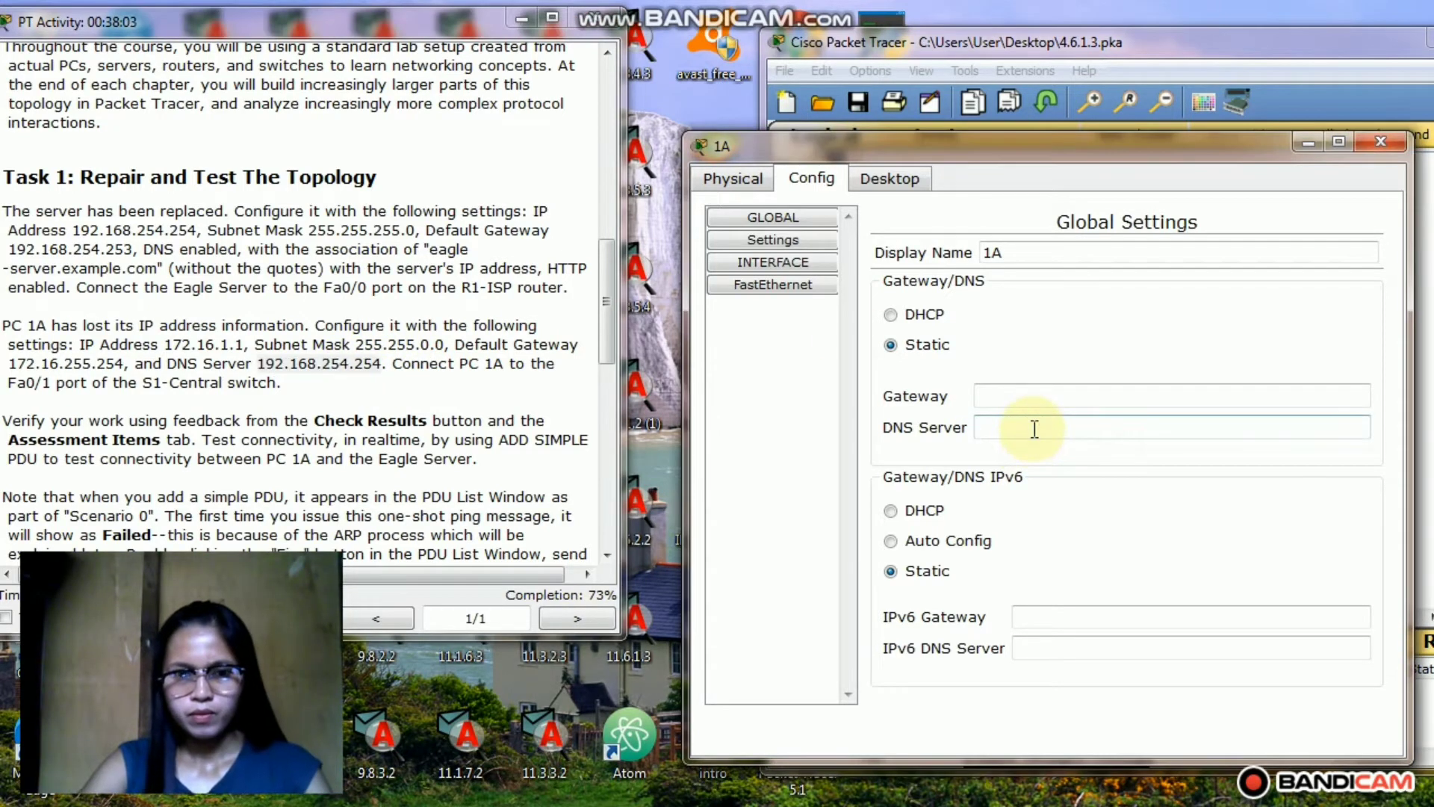
pyautogui.hotkey('ctrl', 'v')
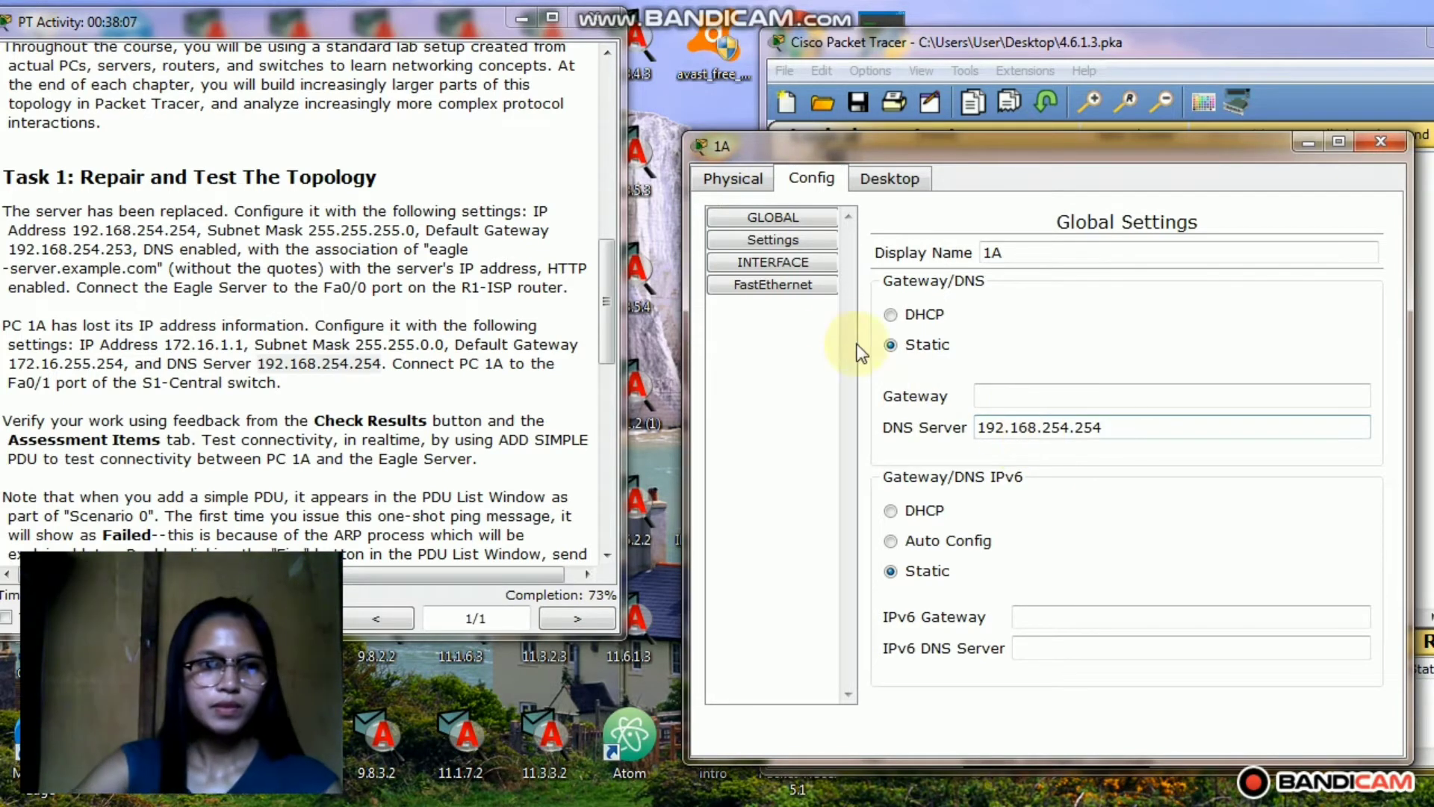
# Set PC 1A's IP address to 172.16.1.1 in its desktop IP Configuration, copied from the instructions.
pyautogui.click(896, 182)
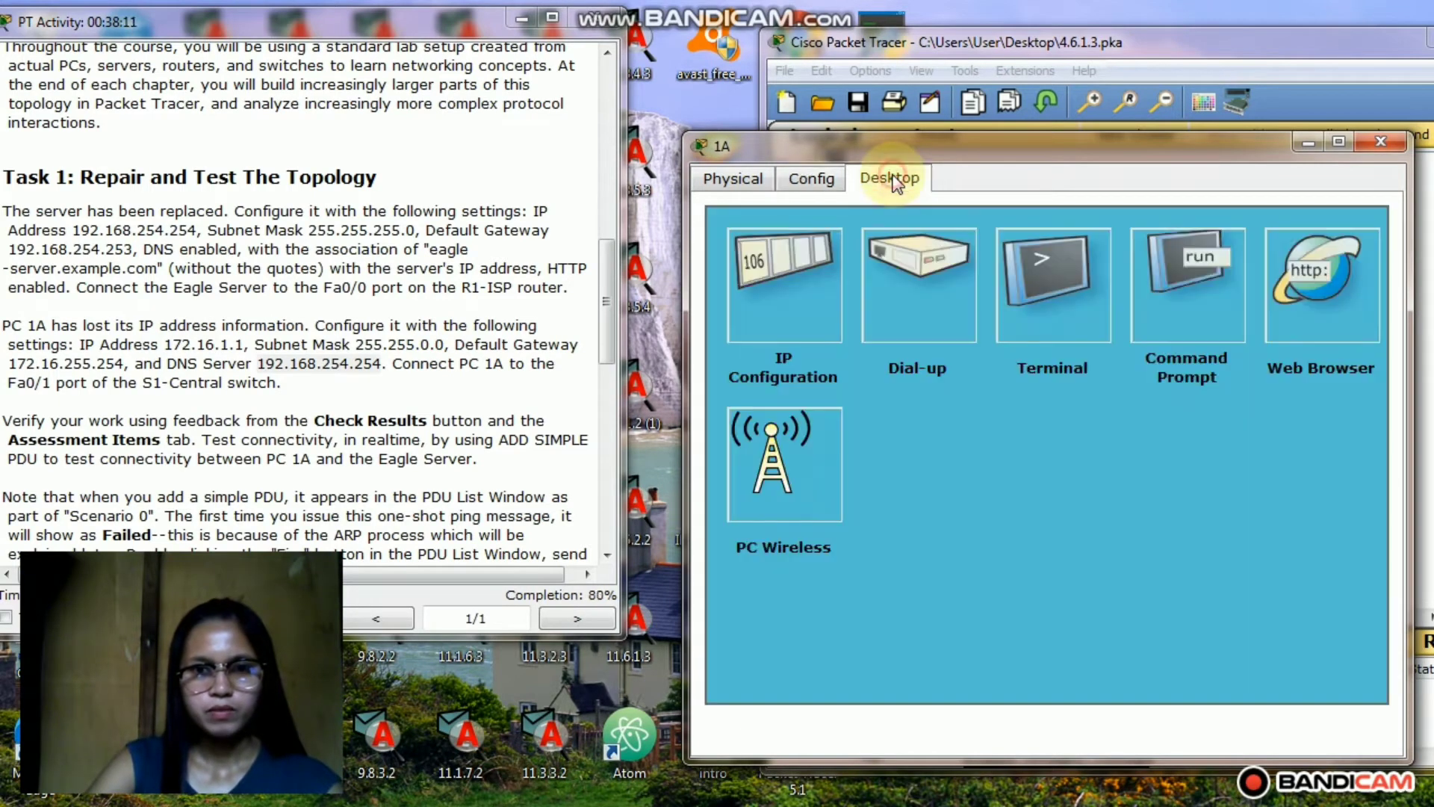
pyautogui.click(773, 296)
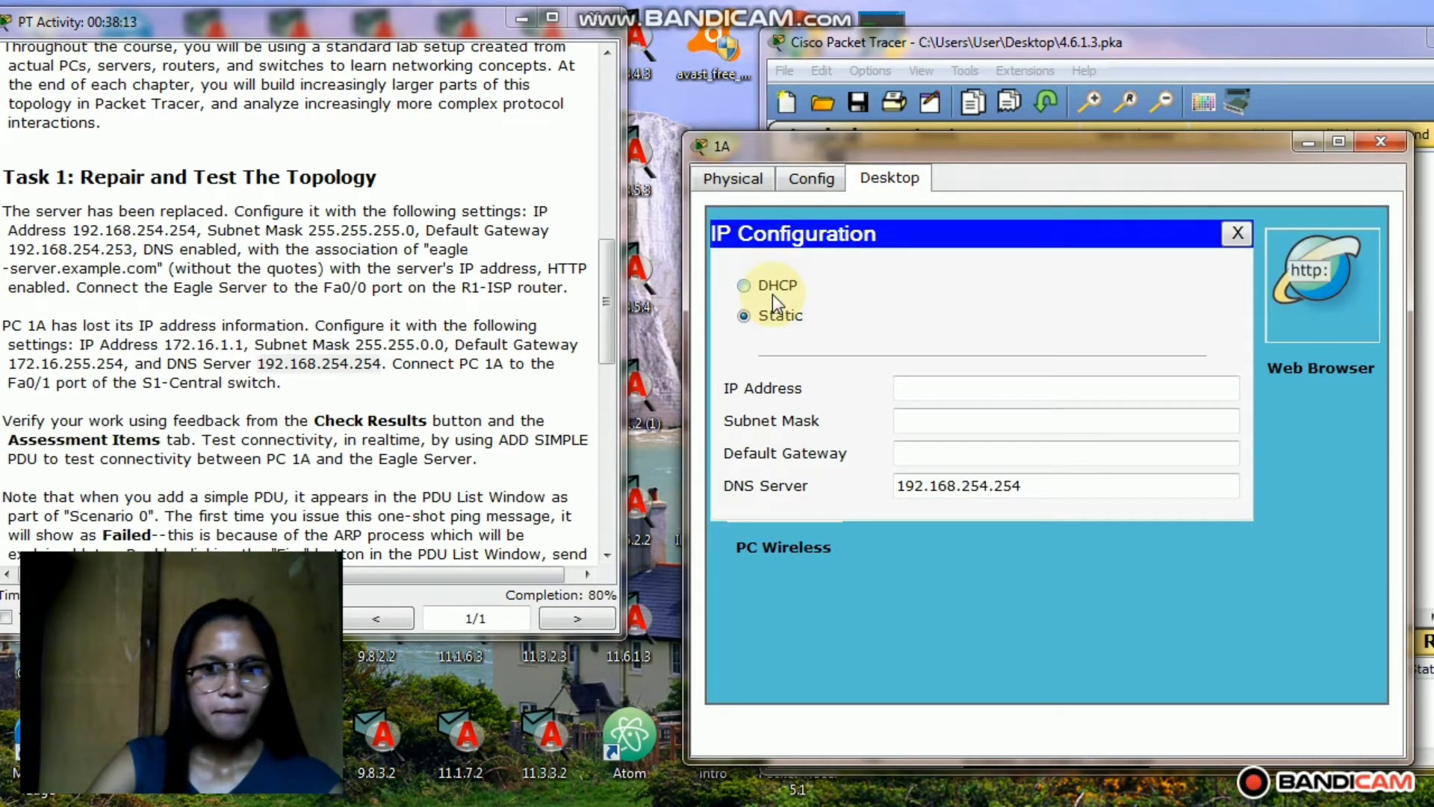
pyautogui.click(983, 394)
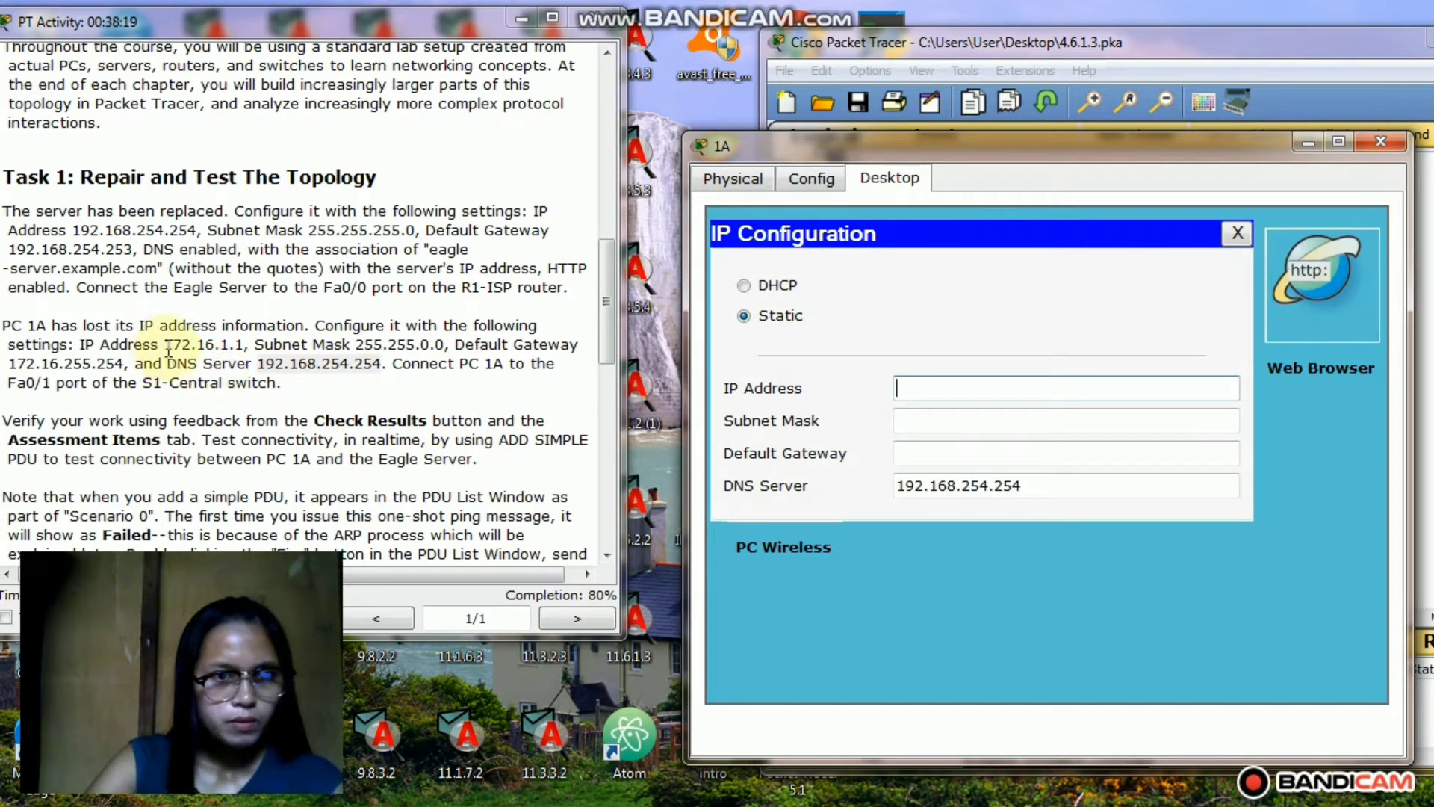
pyautogui.moveTo(167, 348); pyautogui.dragTo(244, 349)
pyautogui.hotkey('ctrl', 'c')
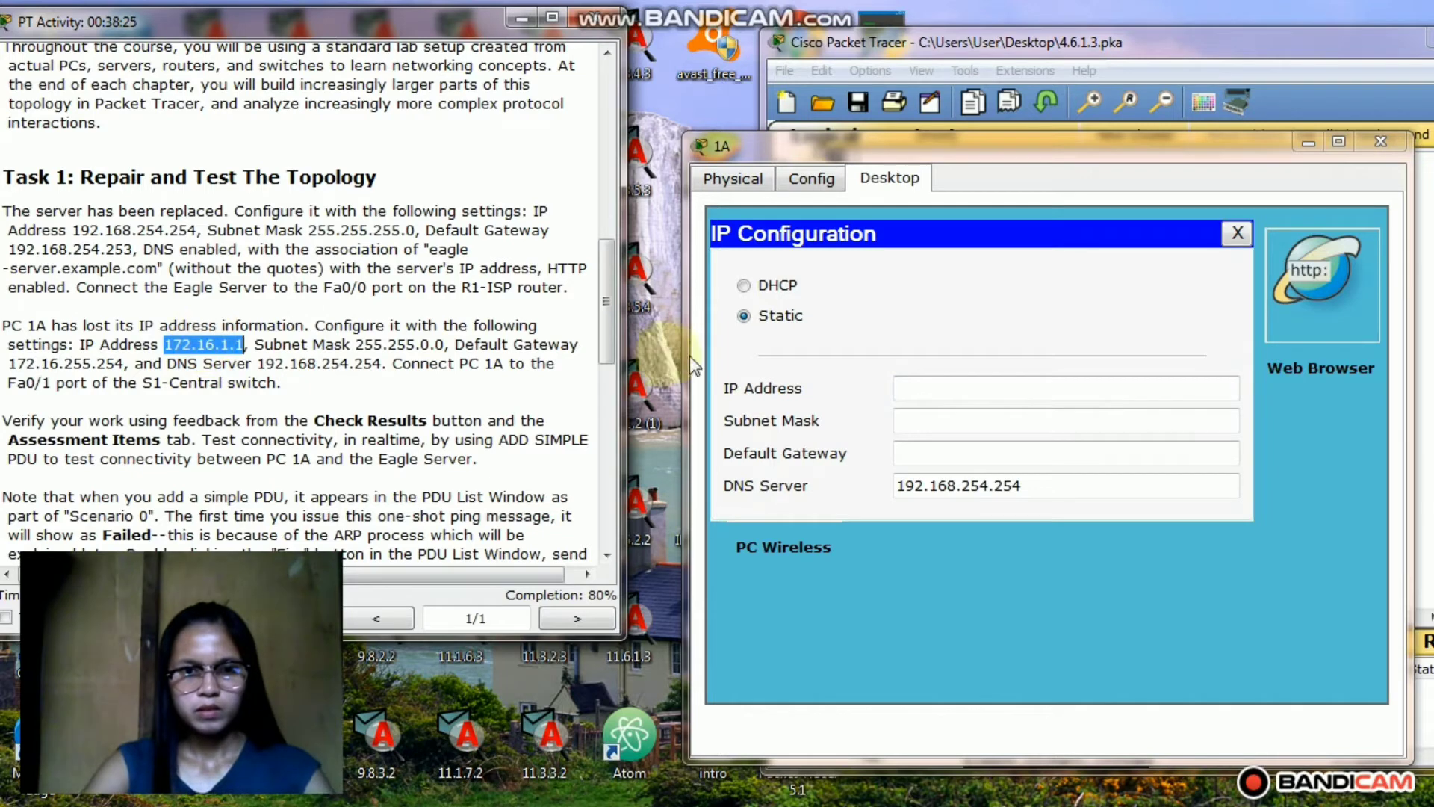
pyautogui.click(924, 390)
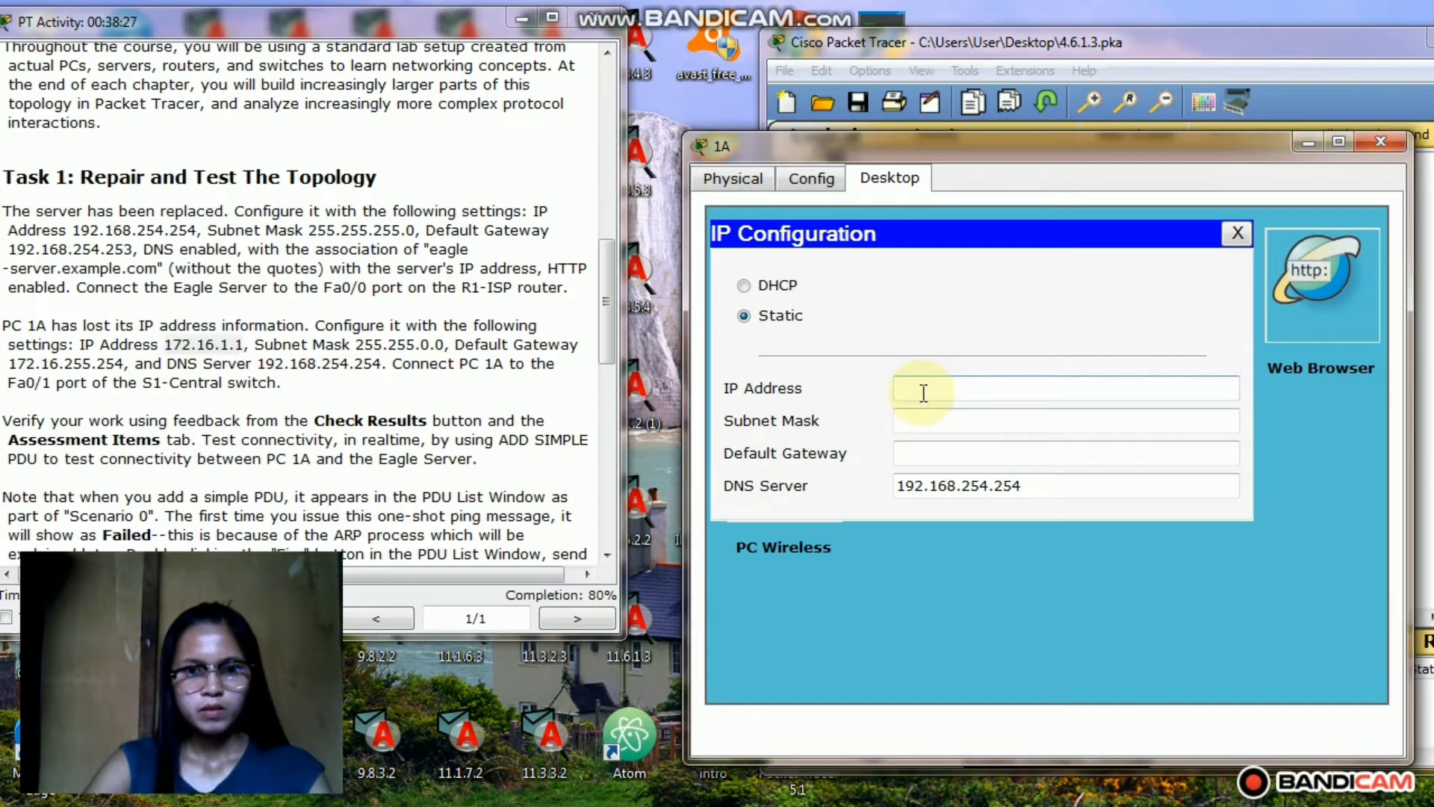
pyautogui.hotkey('ctrl', 'v')
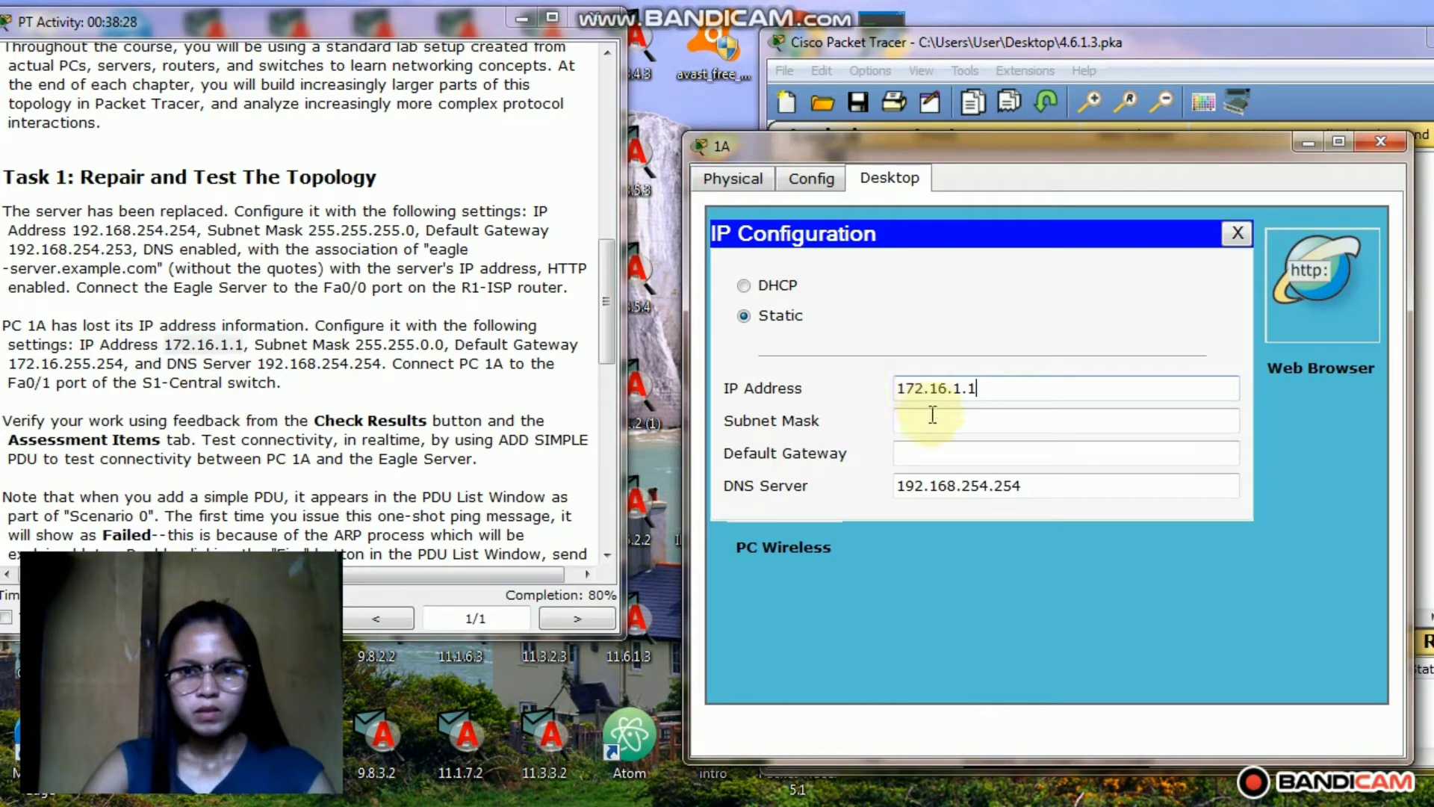
# Set PC 1A's subnet mask to 255.255.0.0 and its default gateway to 172.16.255.254, copying the gateway from the instructions.
pyautogui.click(932, 419)
pyautogui.click(936, 450)
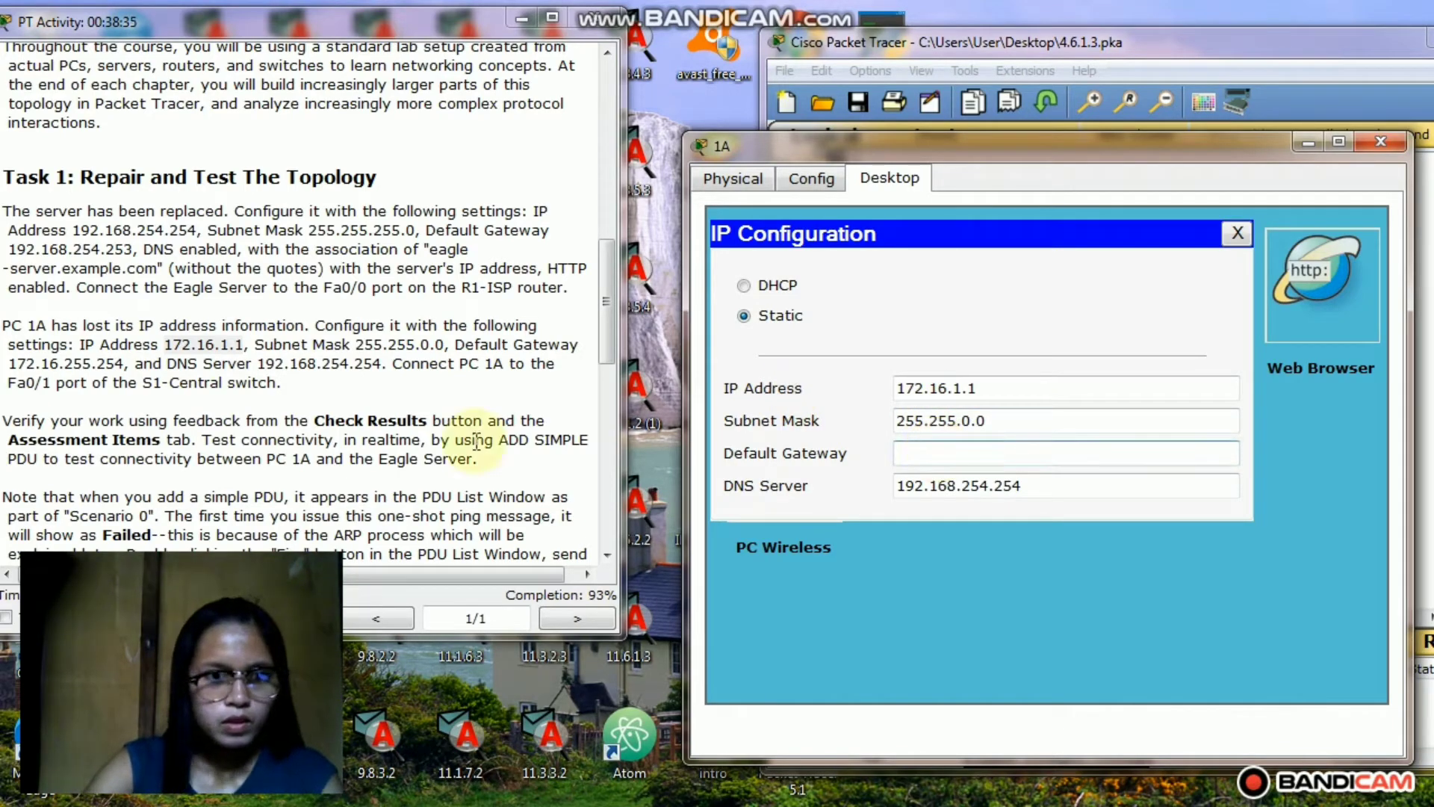
pyautogui.moveTo(10, 364); pyautogui.dragTo(123, 371)
pyautogui.hotkey('ctrl', 'c')
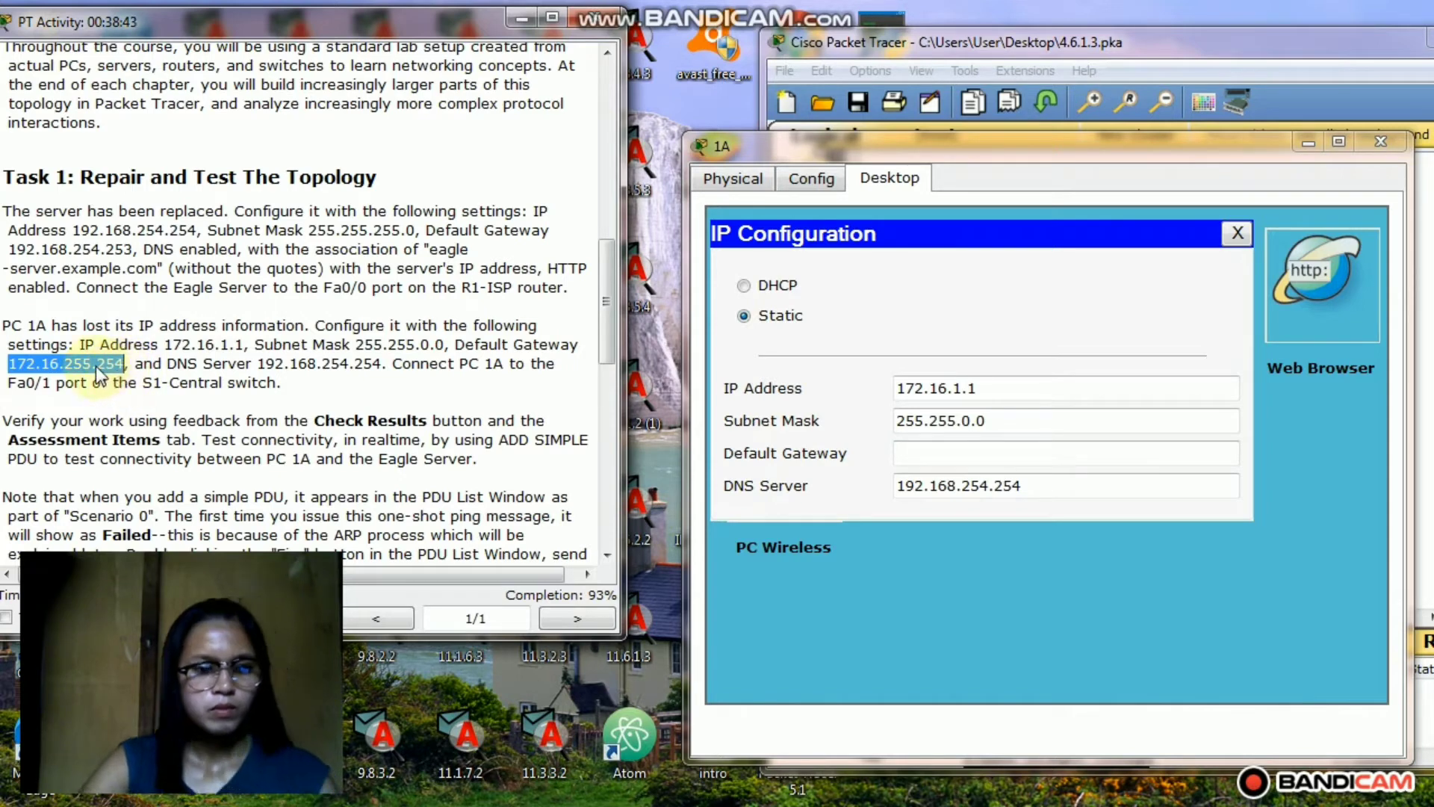
pyautogui.click(918, 456)
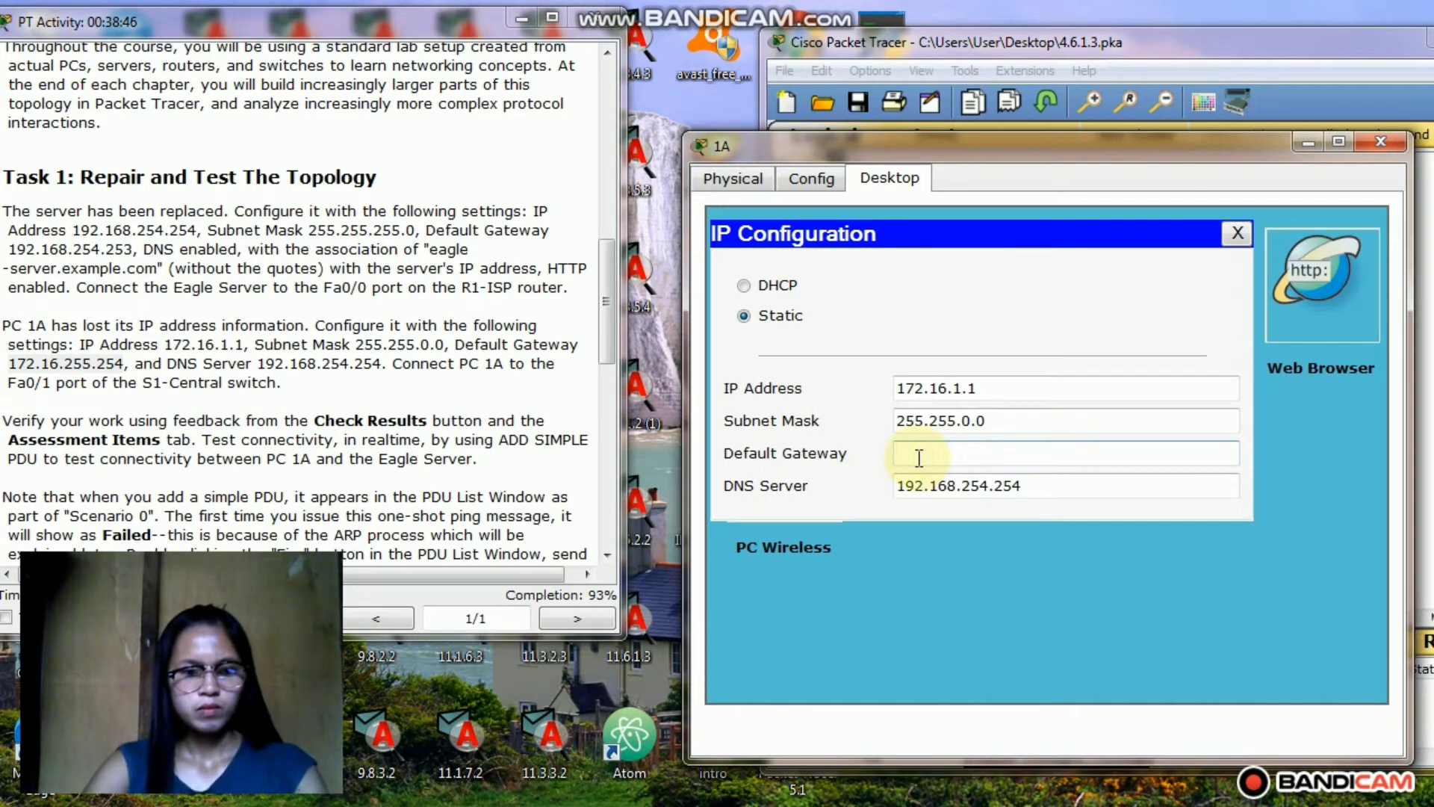
pyautogui.hotkey('ctrl', 'v')
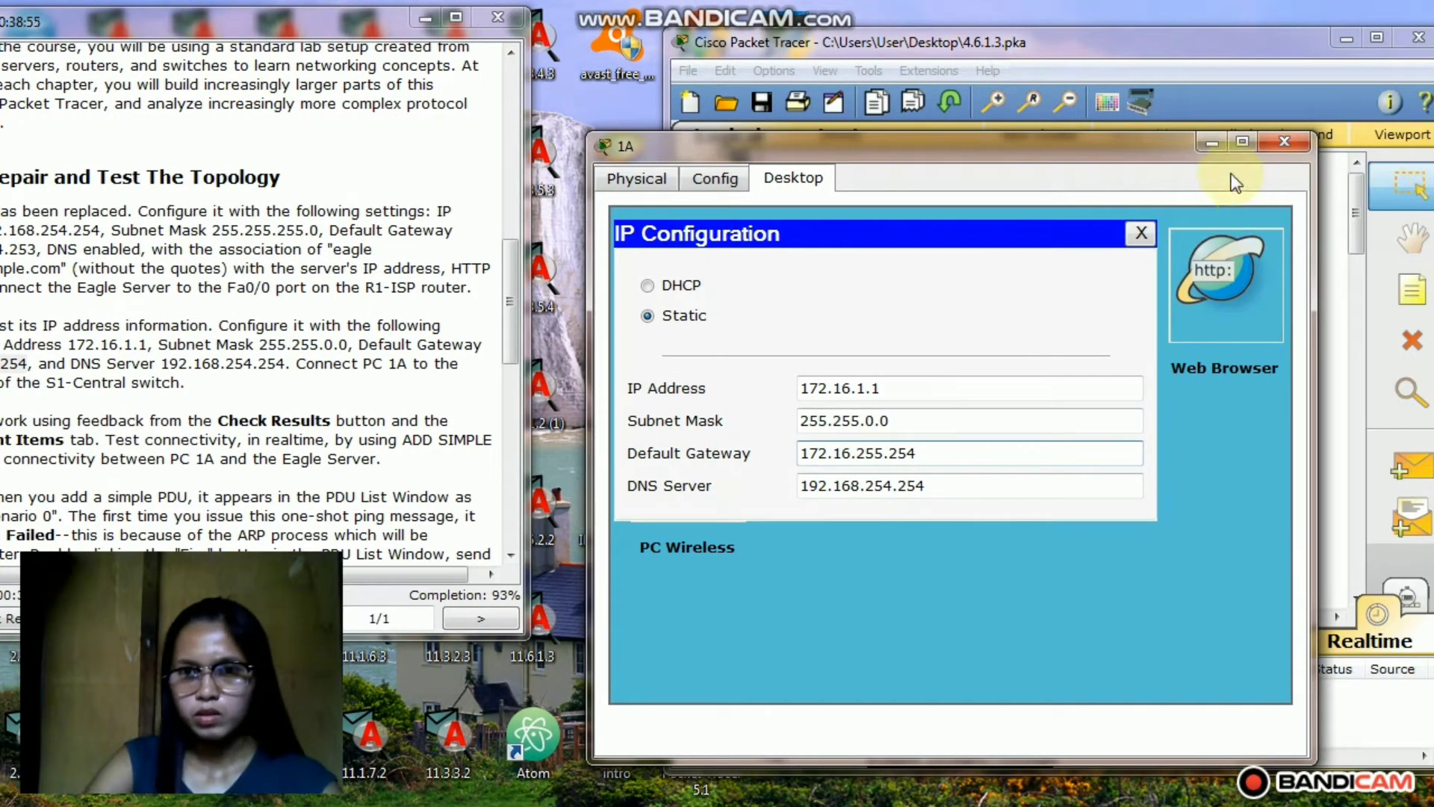
# Close PC 1A's IP Configuration and its device window to return to the topology.
pyautogui.click(1143, 240)
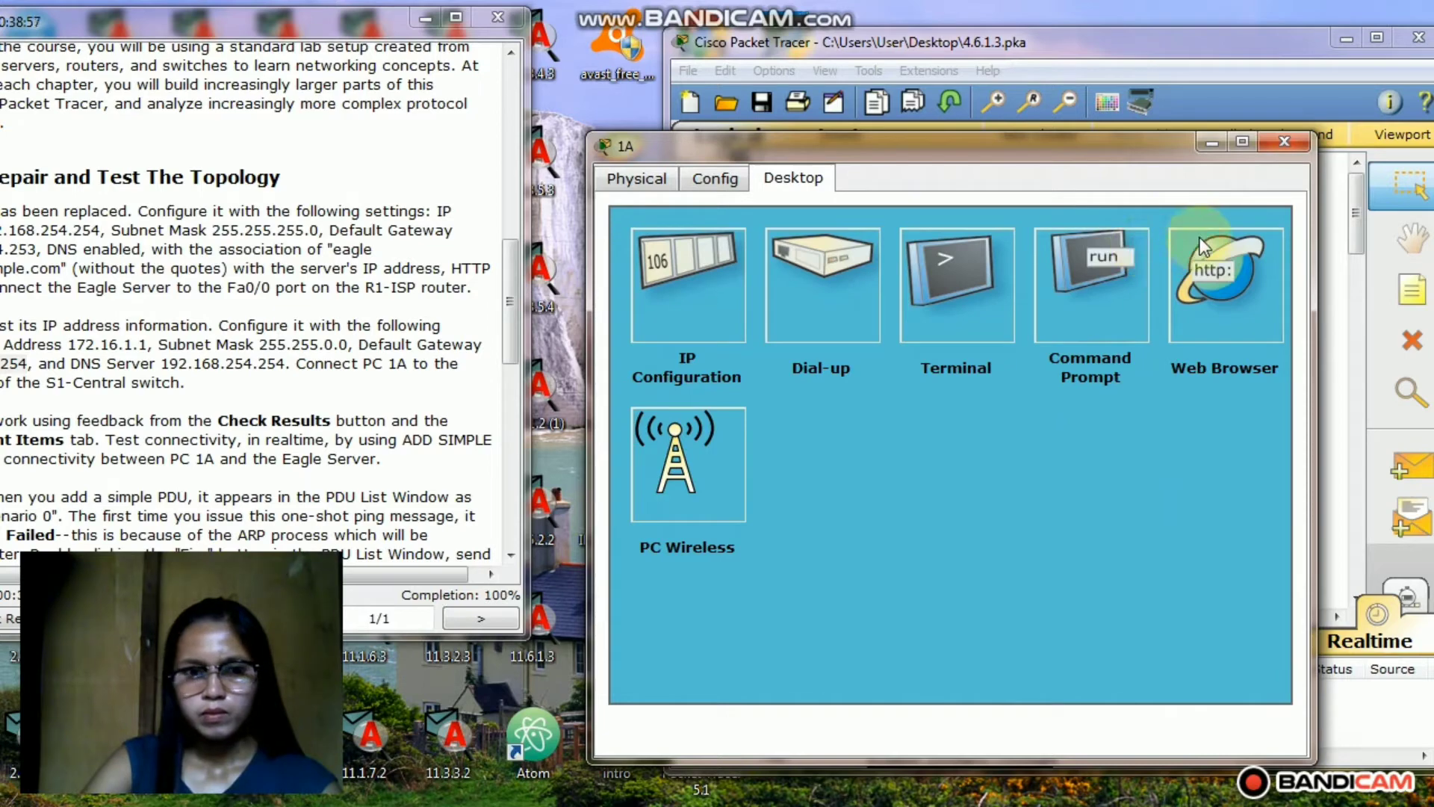
pyautogui.click(1284, 144)
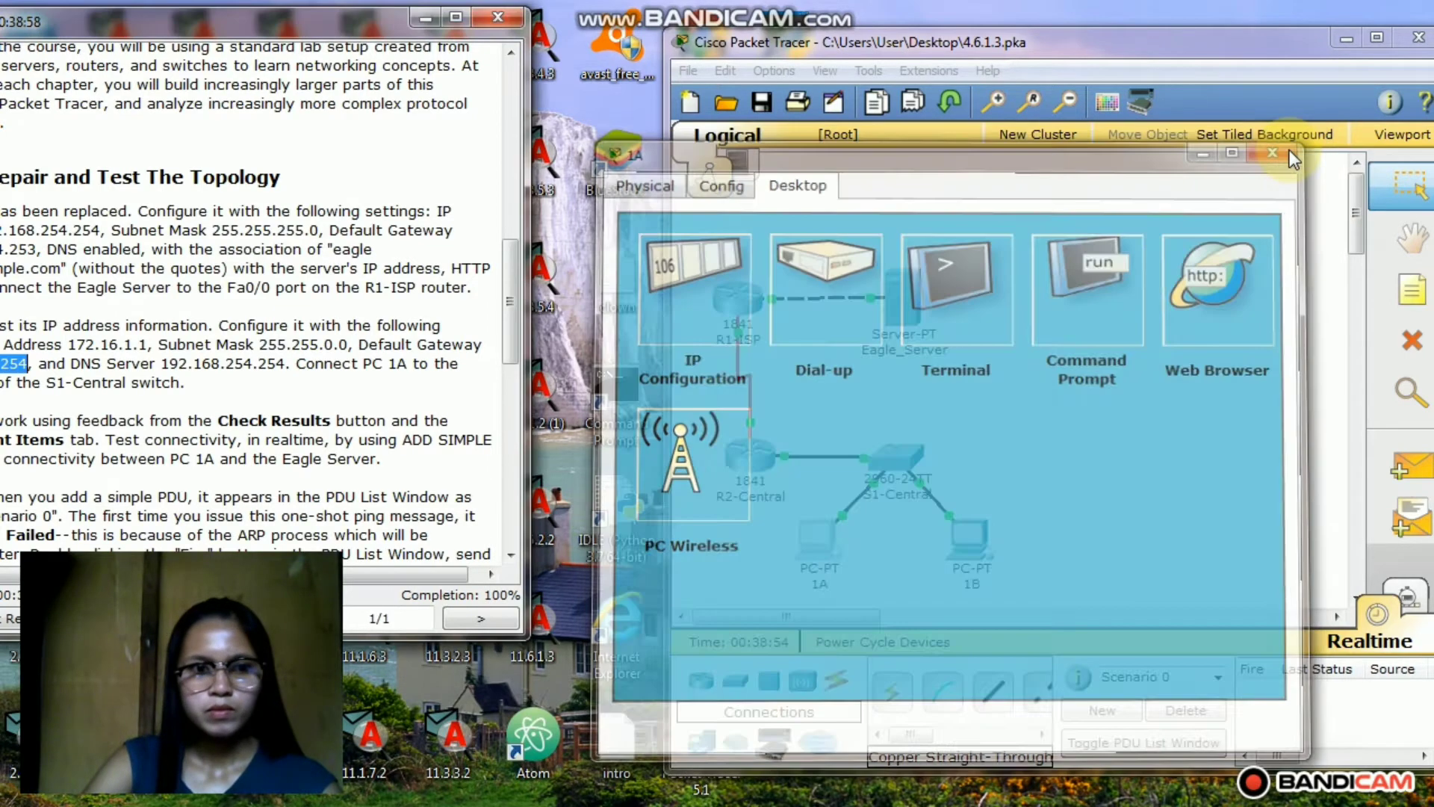
pyautogui.click(1074, 282)
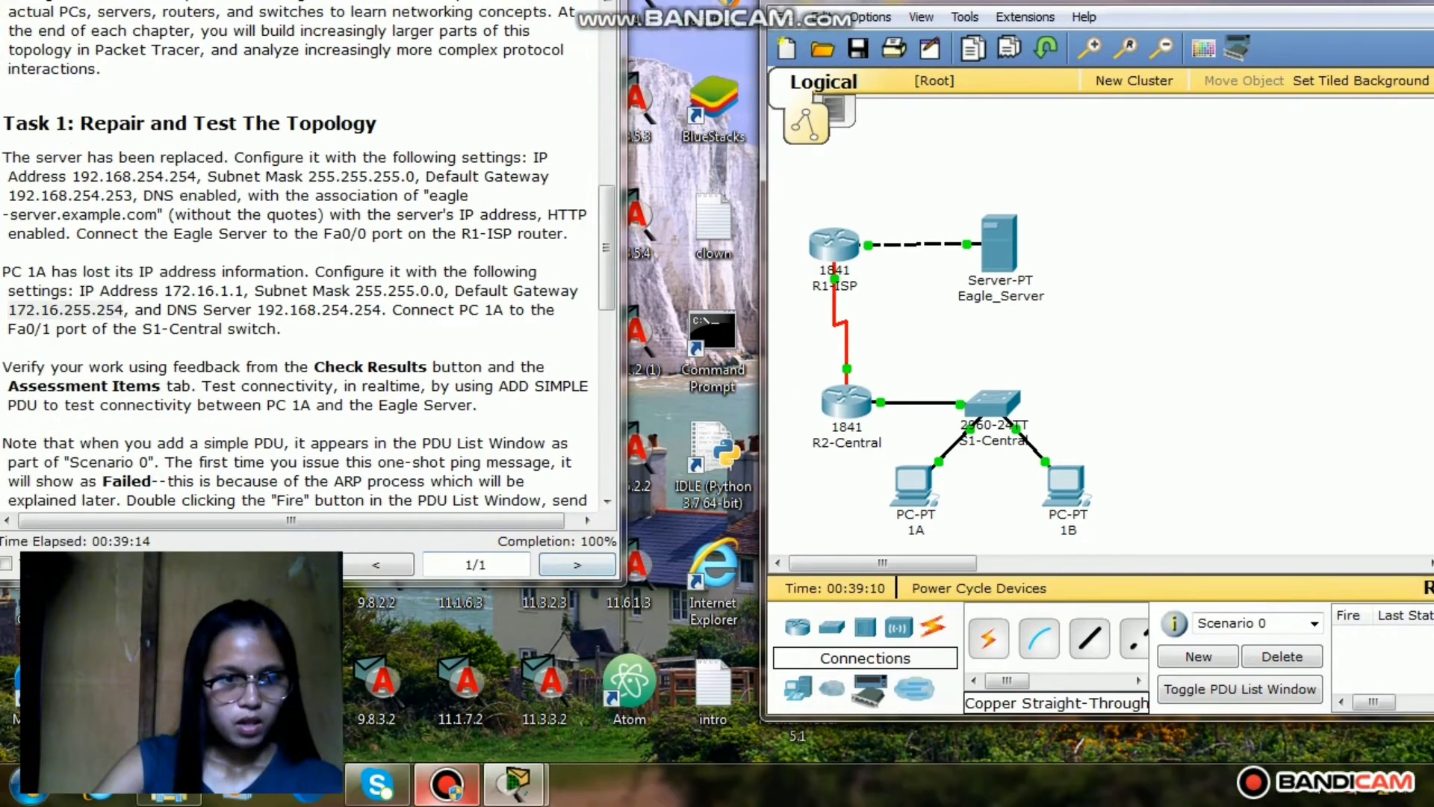
# Check the activity results, review the assessment items and connectivity tests, and close the results.
pyautogui.click(129, 562)
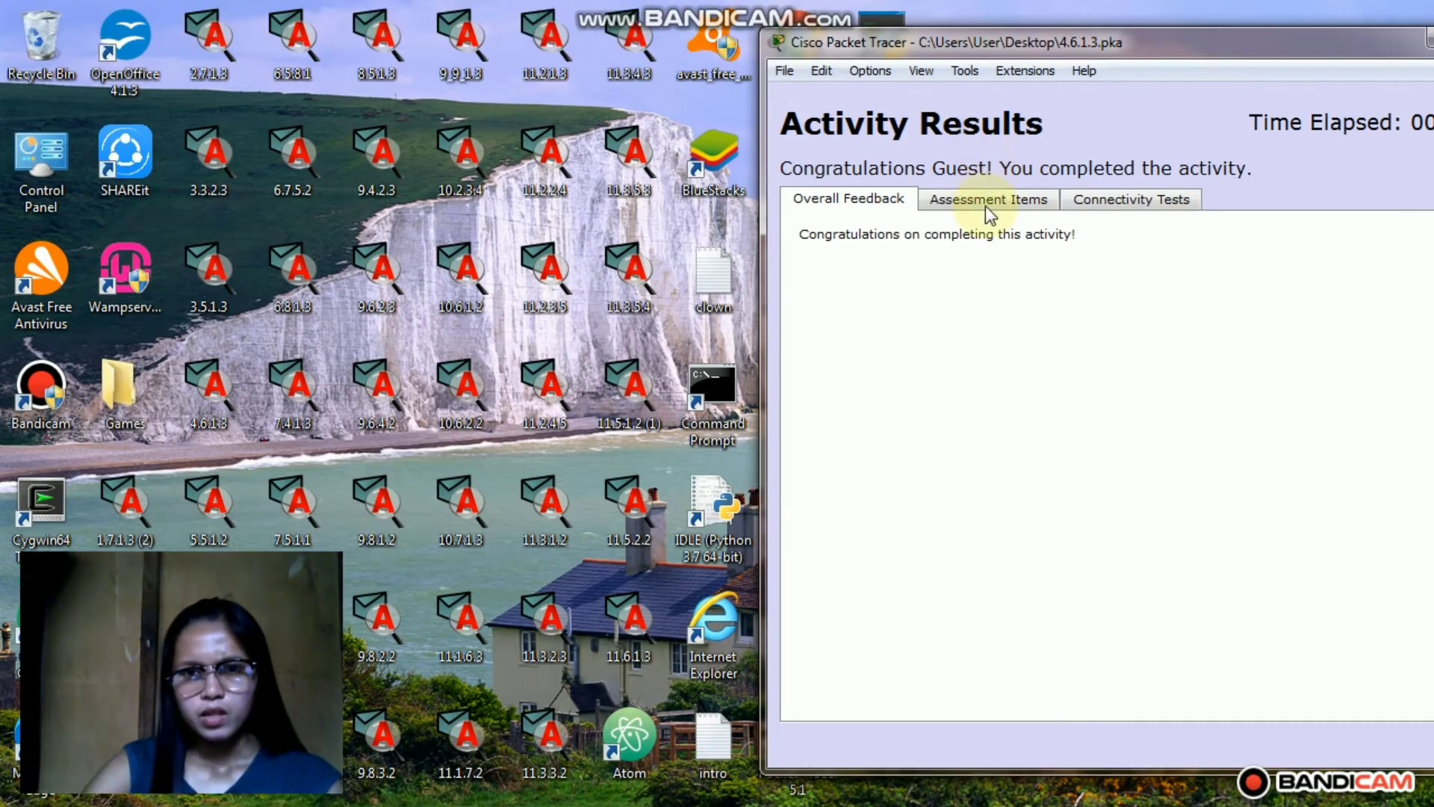
pyautogui.click(989, 210)
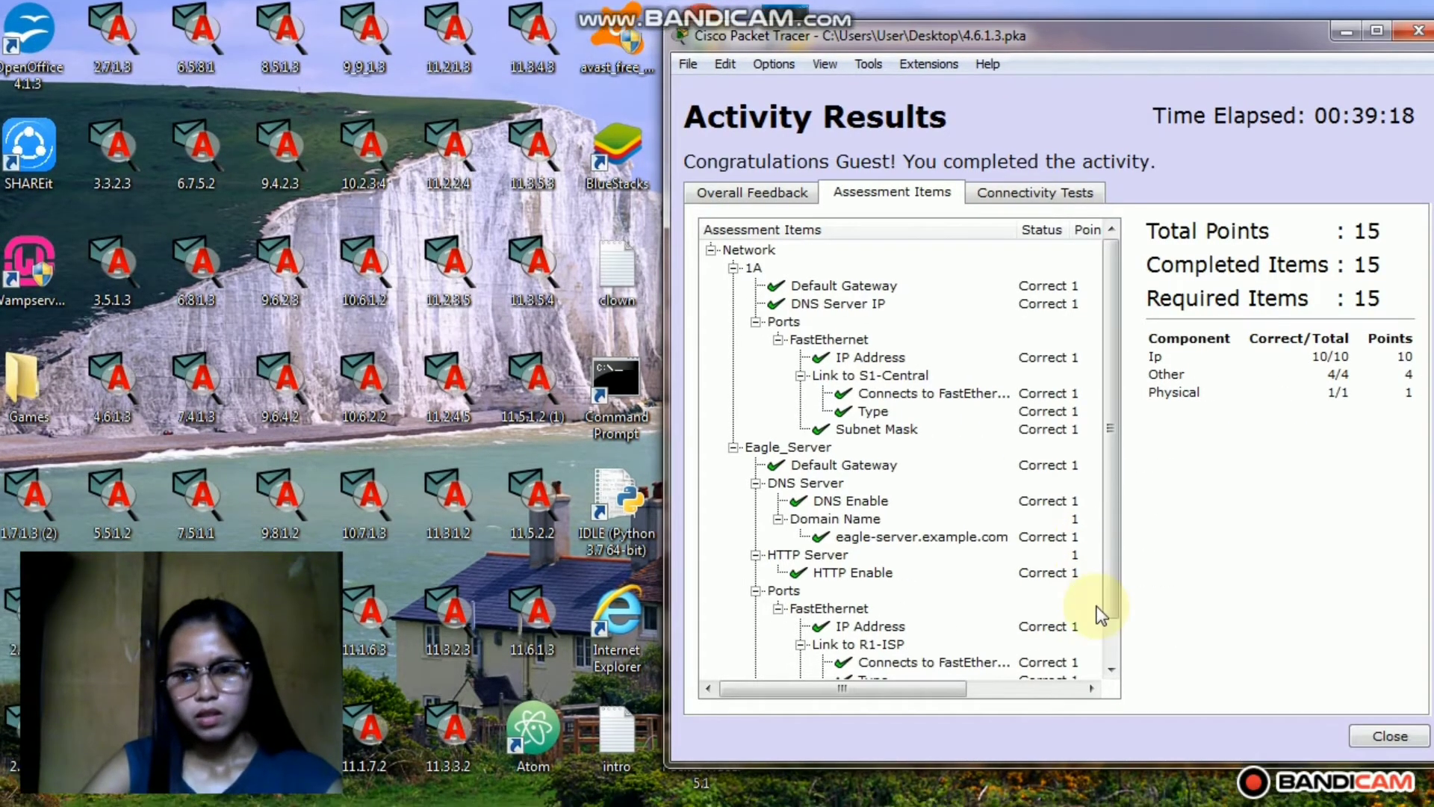
pyautogui.scroll(-1, 1116, 614)
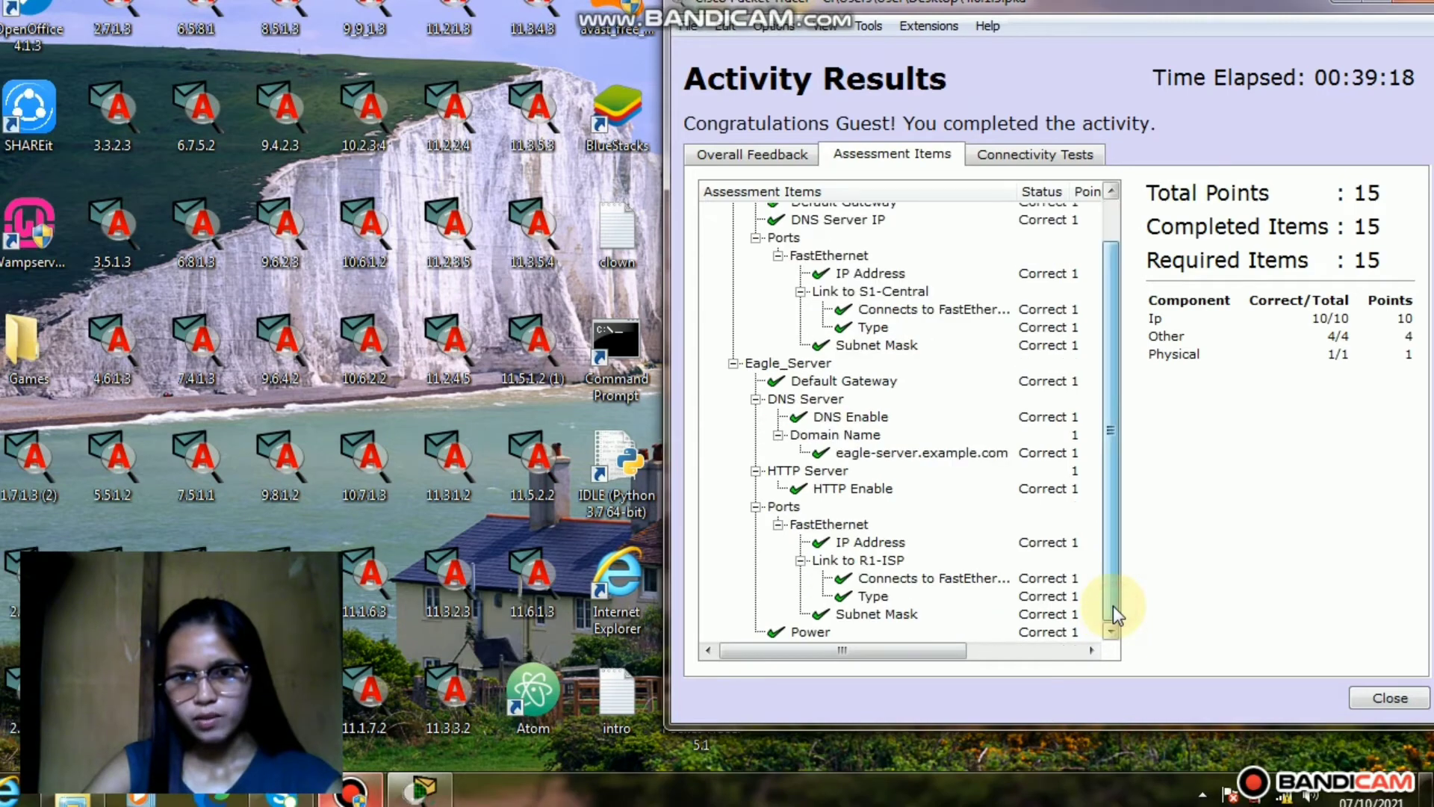
pyautogui.click(1045, 190)
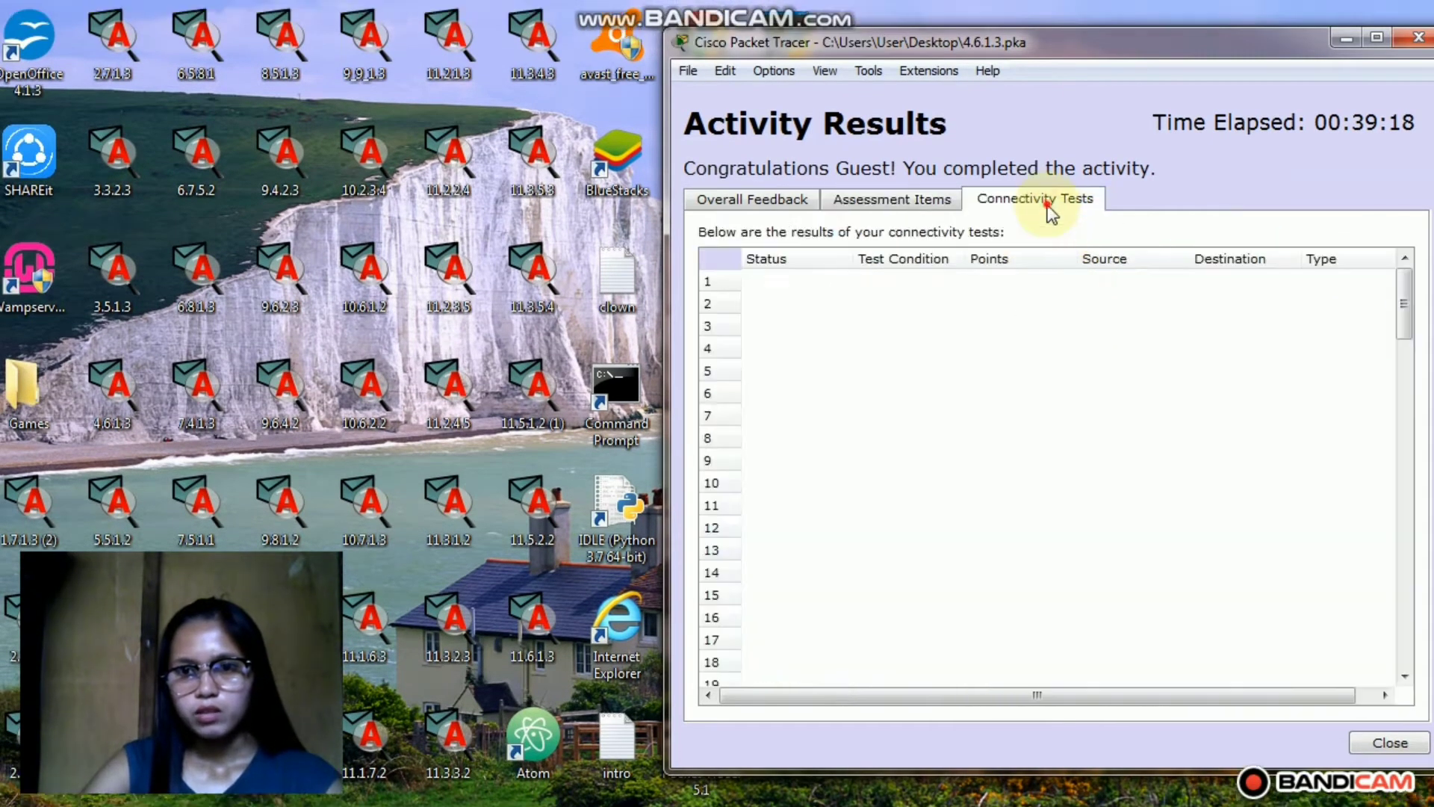
pyautogui.click(1400, 47)
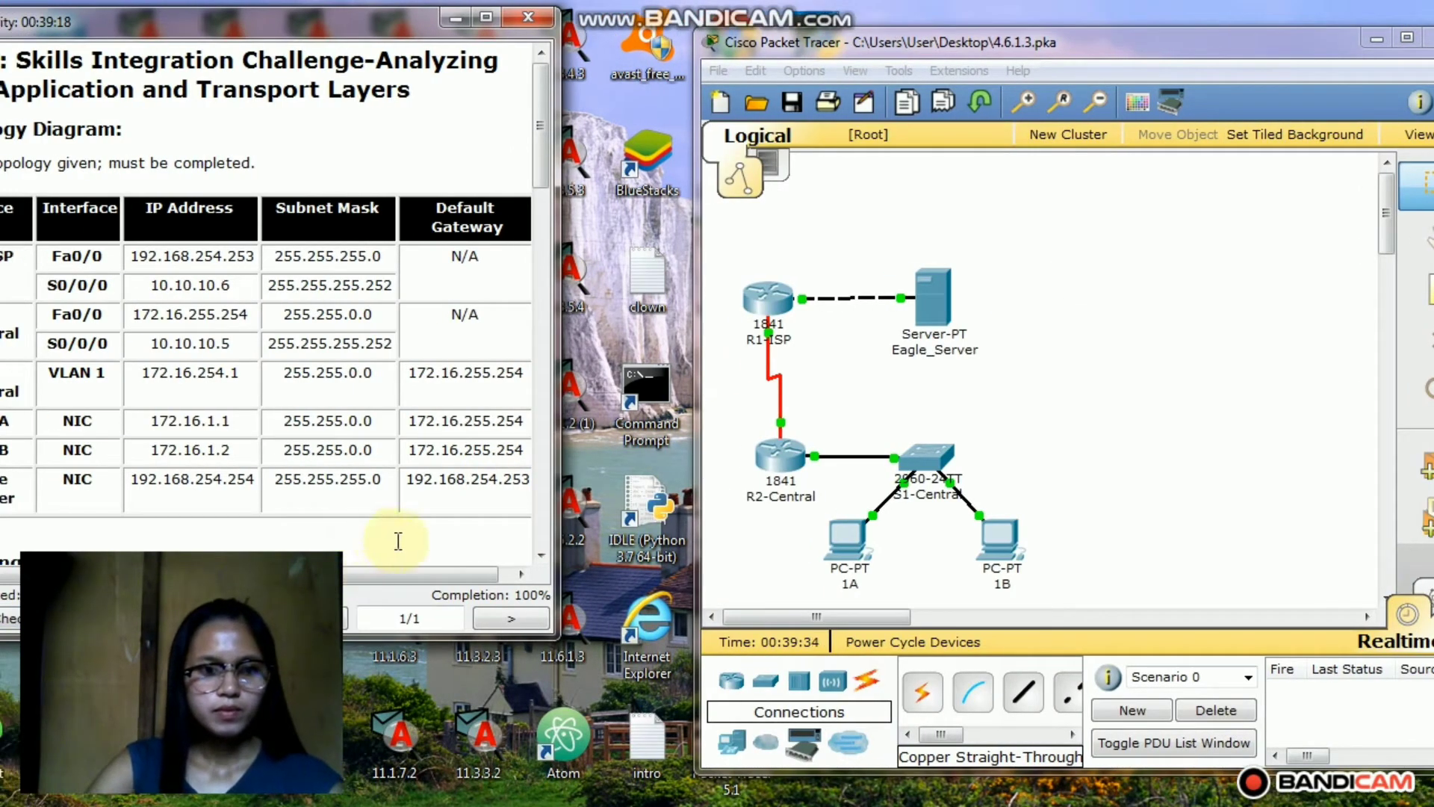
# Return to the Task 1 testing instructions and add a simple PDU from PC 1A to Eagle_Server.
pyautogui.click(368, 540)
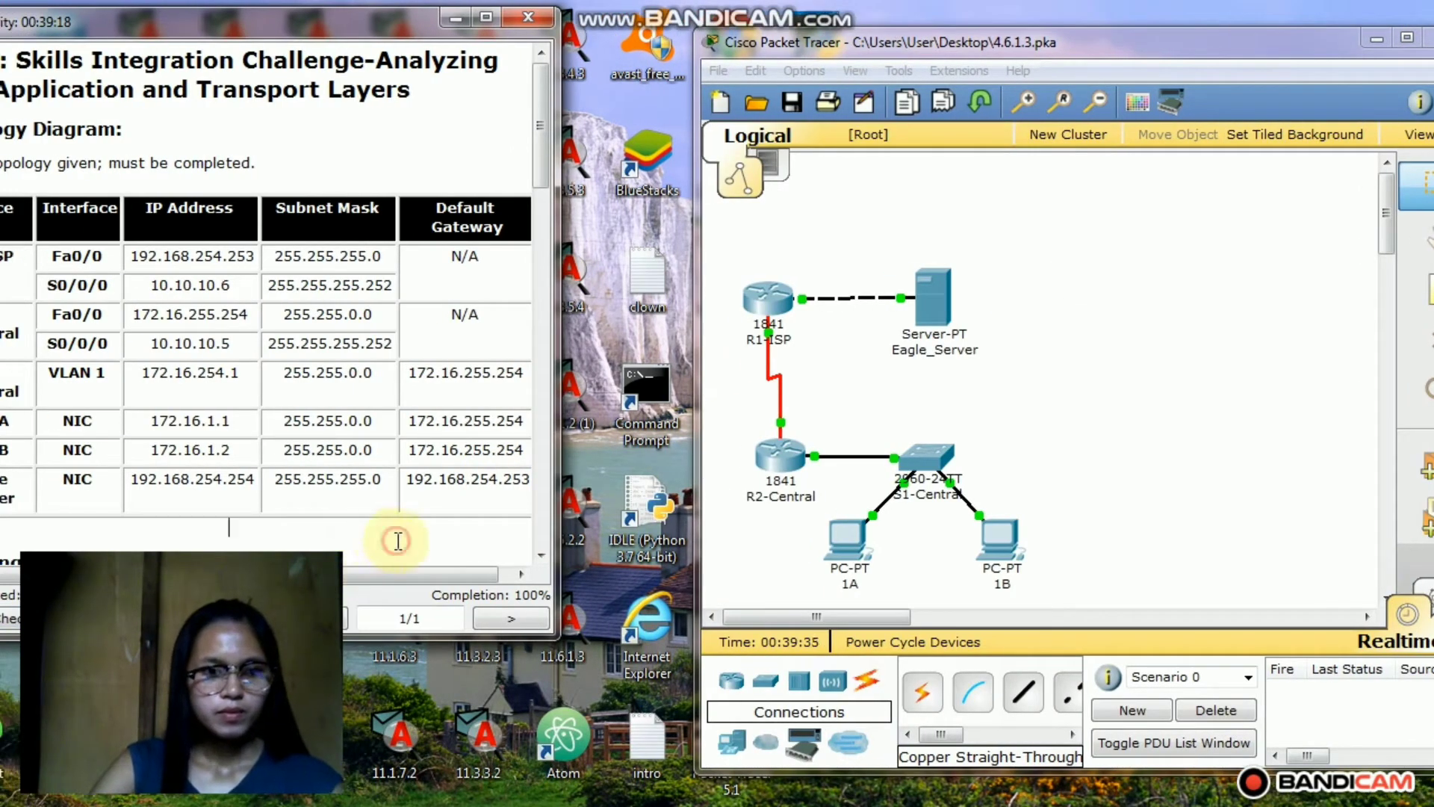
pyautogui.scroll(-3, 398, 540)
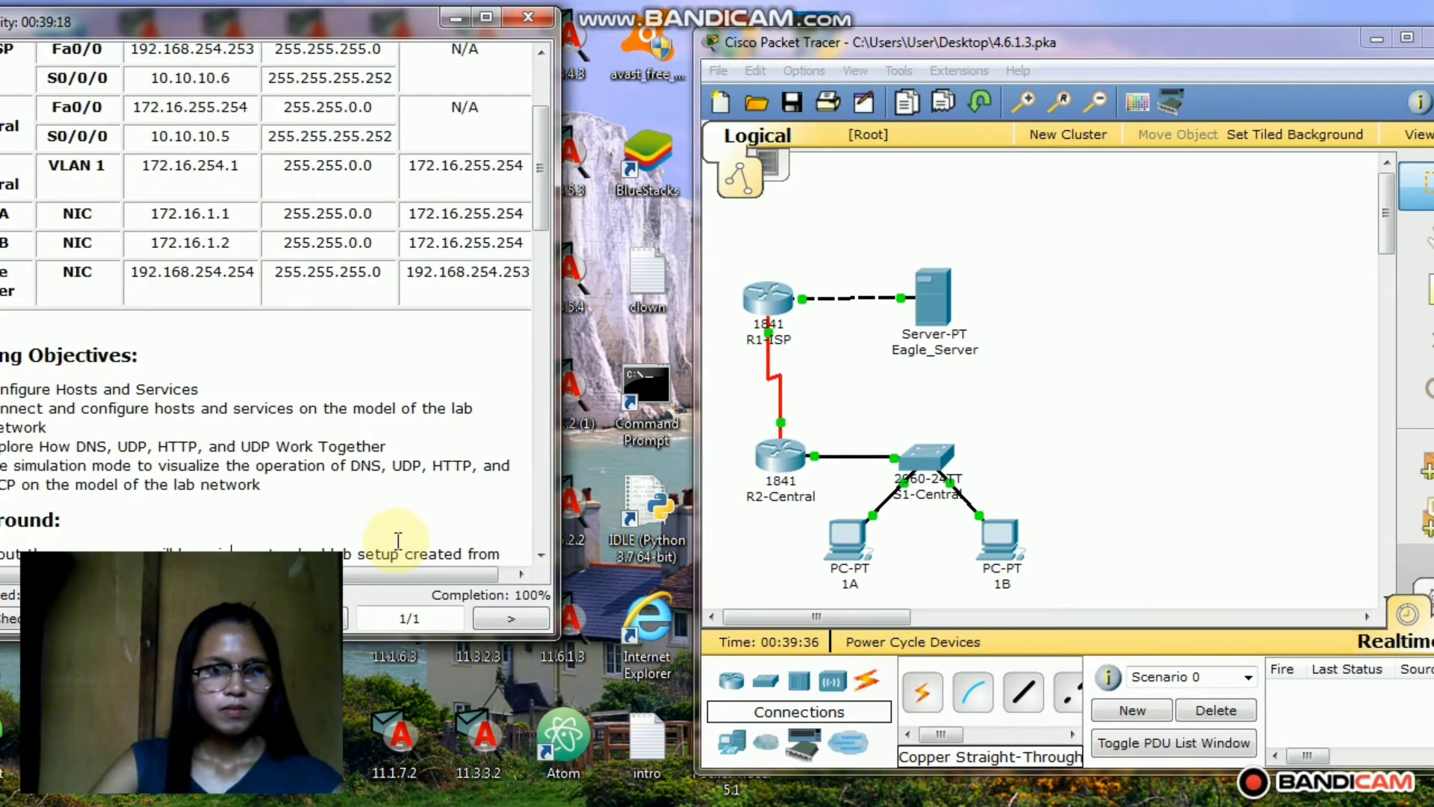
pyautogui.scroll(-9, 398, 540)
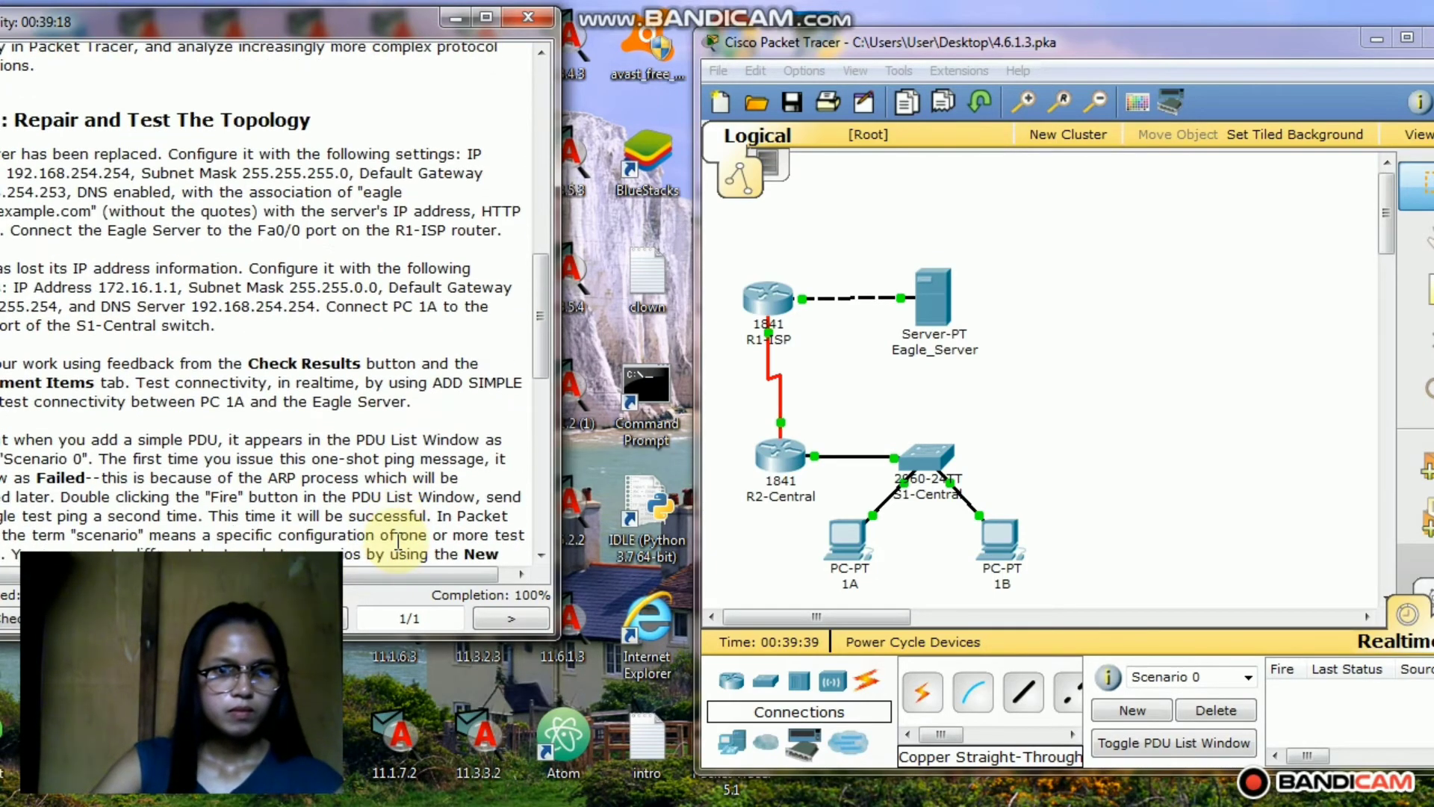
pyautogui.scroll(-2, 398, 540)
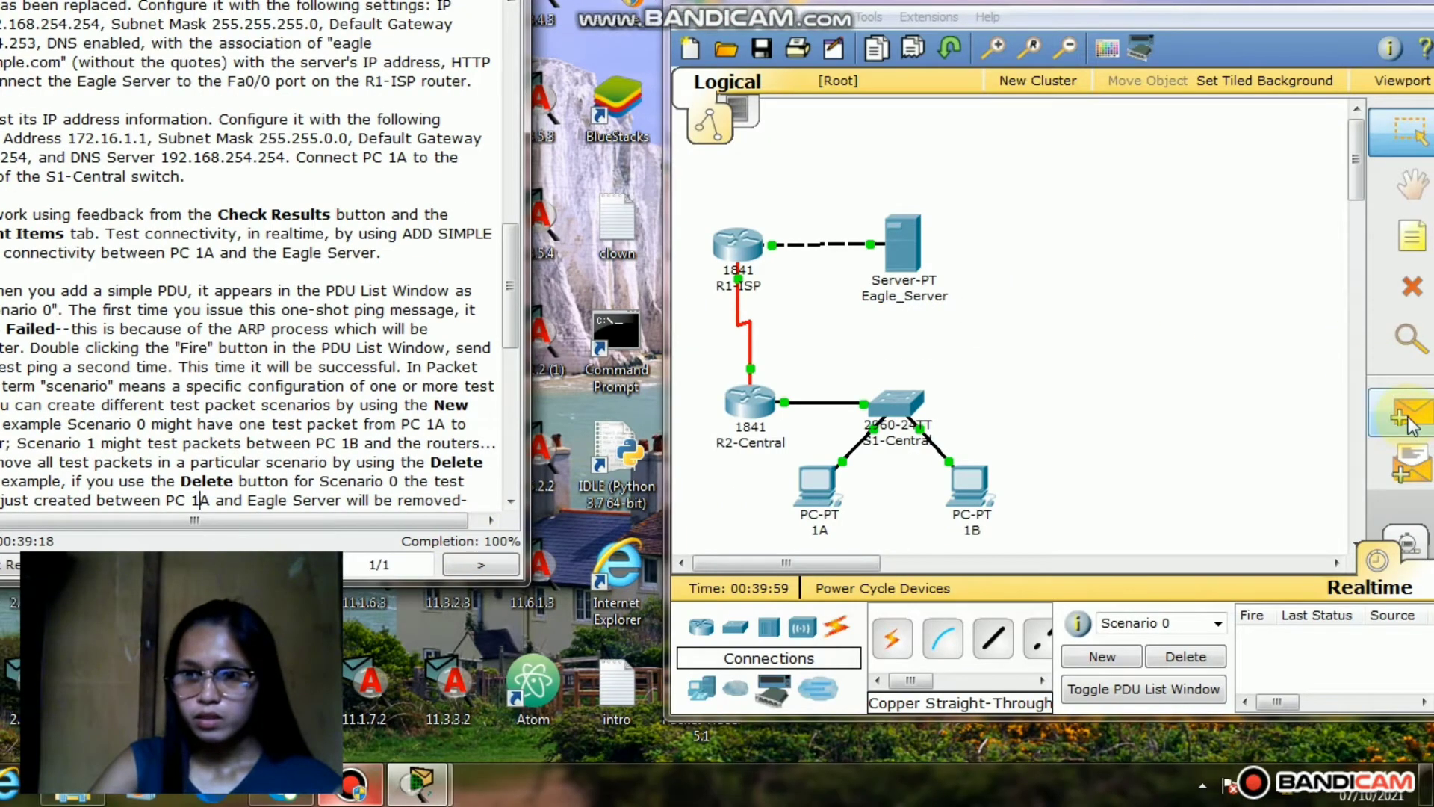
pyautogui.click(1410, 425)
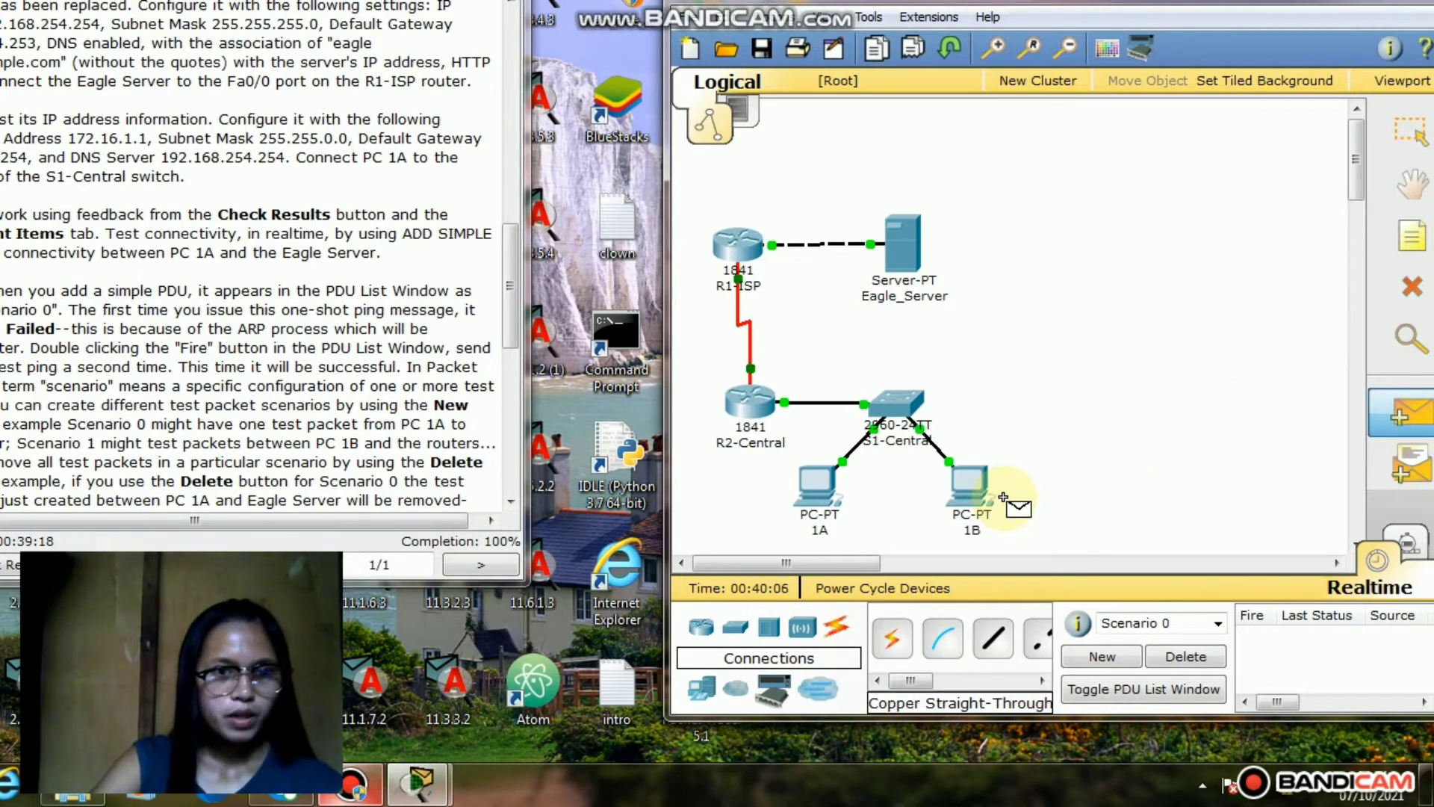
pyautogui.click(807, 475)
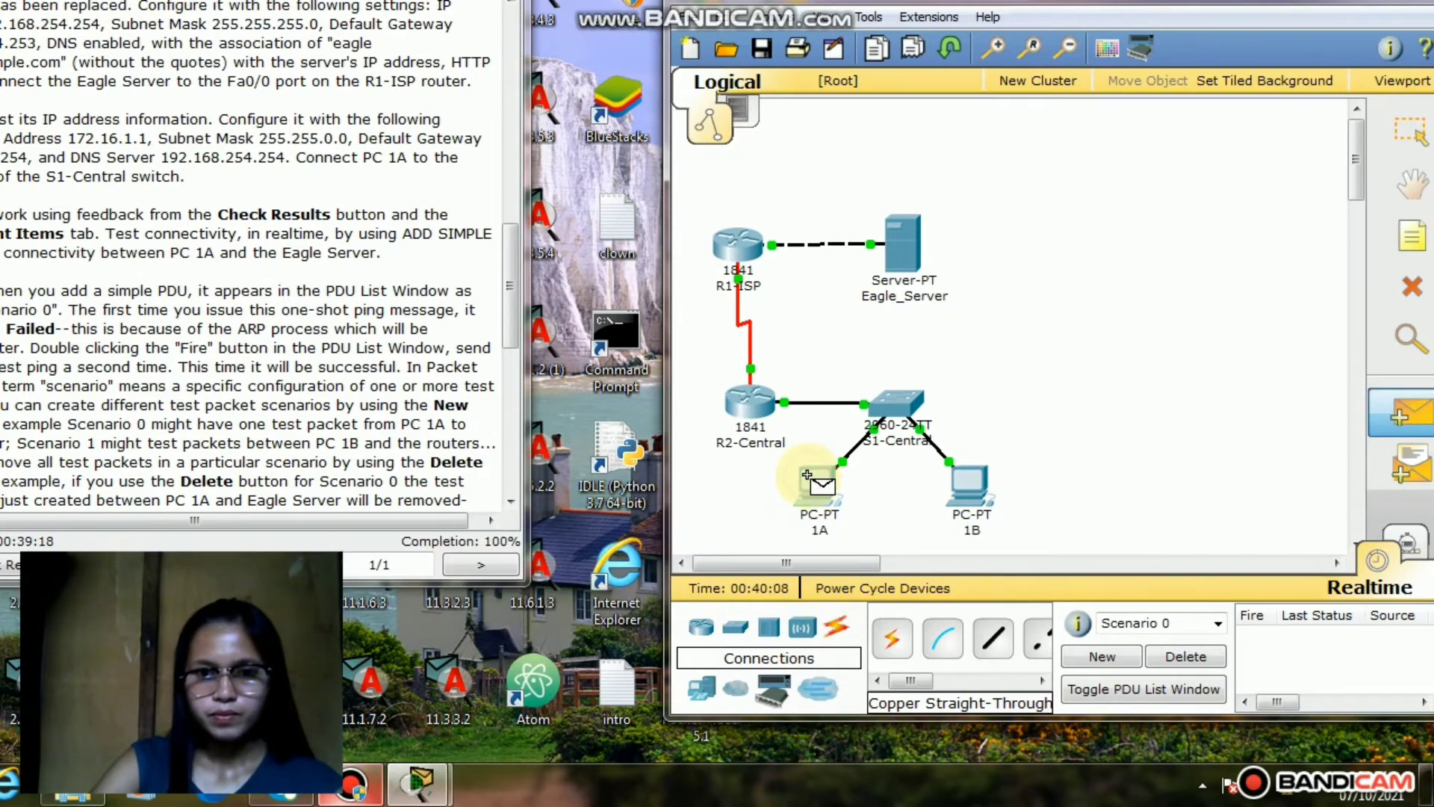
pyautogui.click(897, 236)
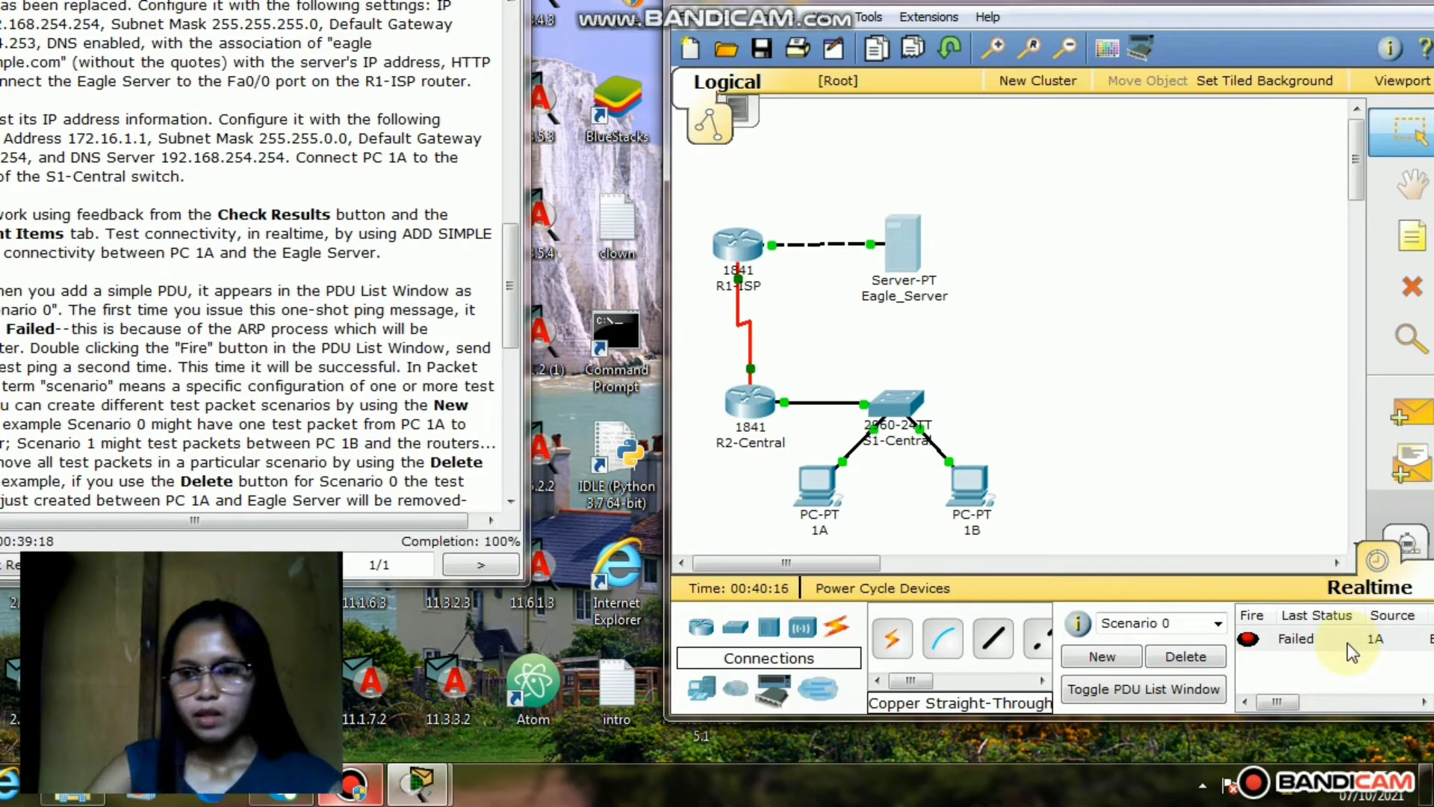
# Try to fire the PC 1A to Eagle_Server test PDU a second time in Scenario 0.
pyautogui.click(1252, 634)
pyautogui.click(1251, 615)
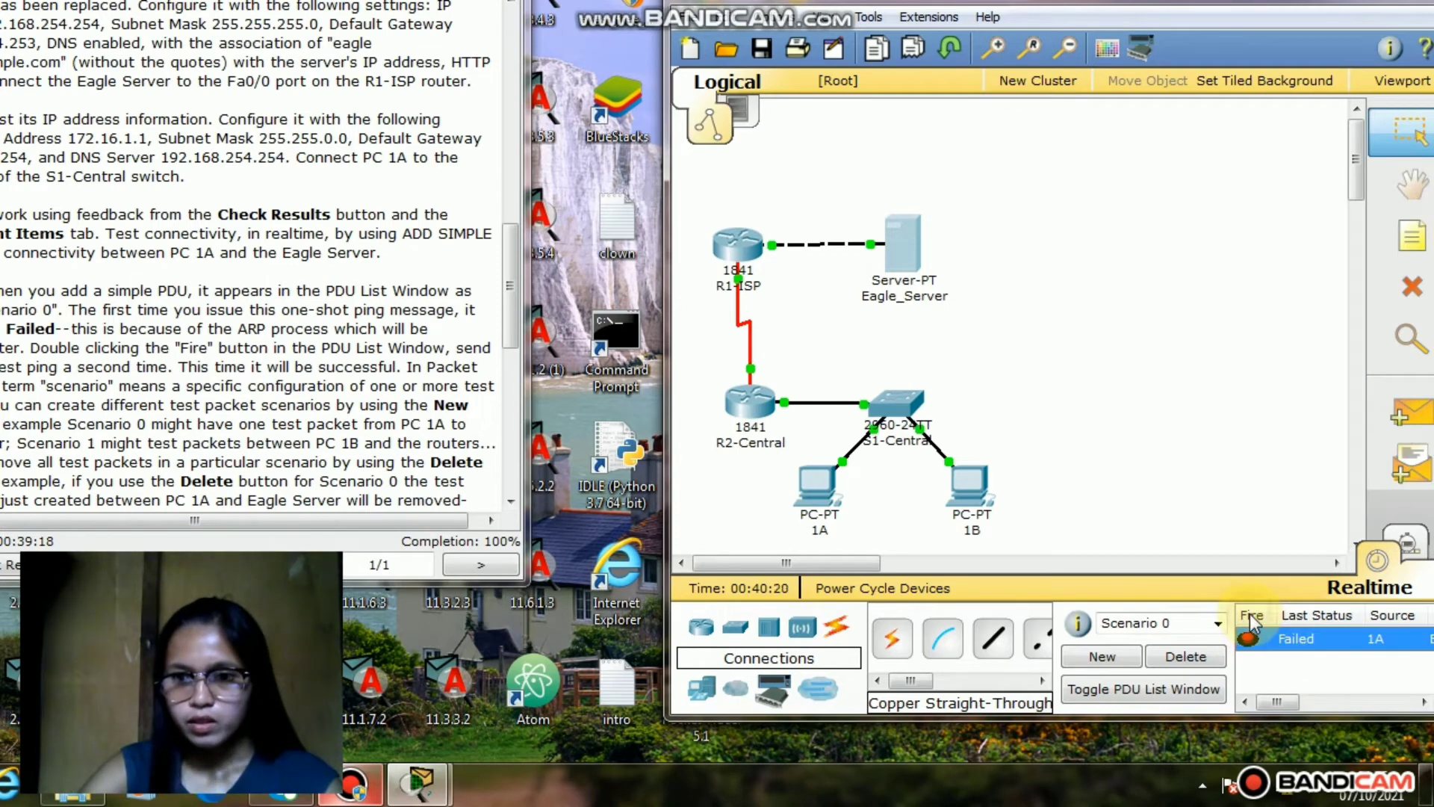
pyautogui.click(1250, 615)
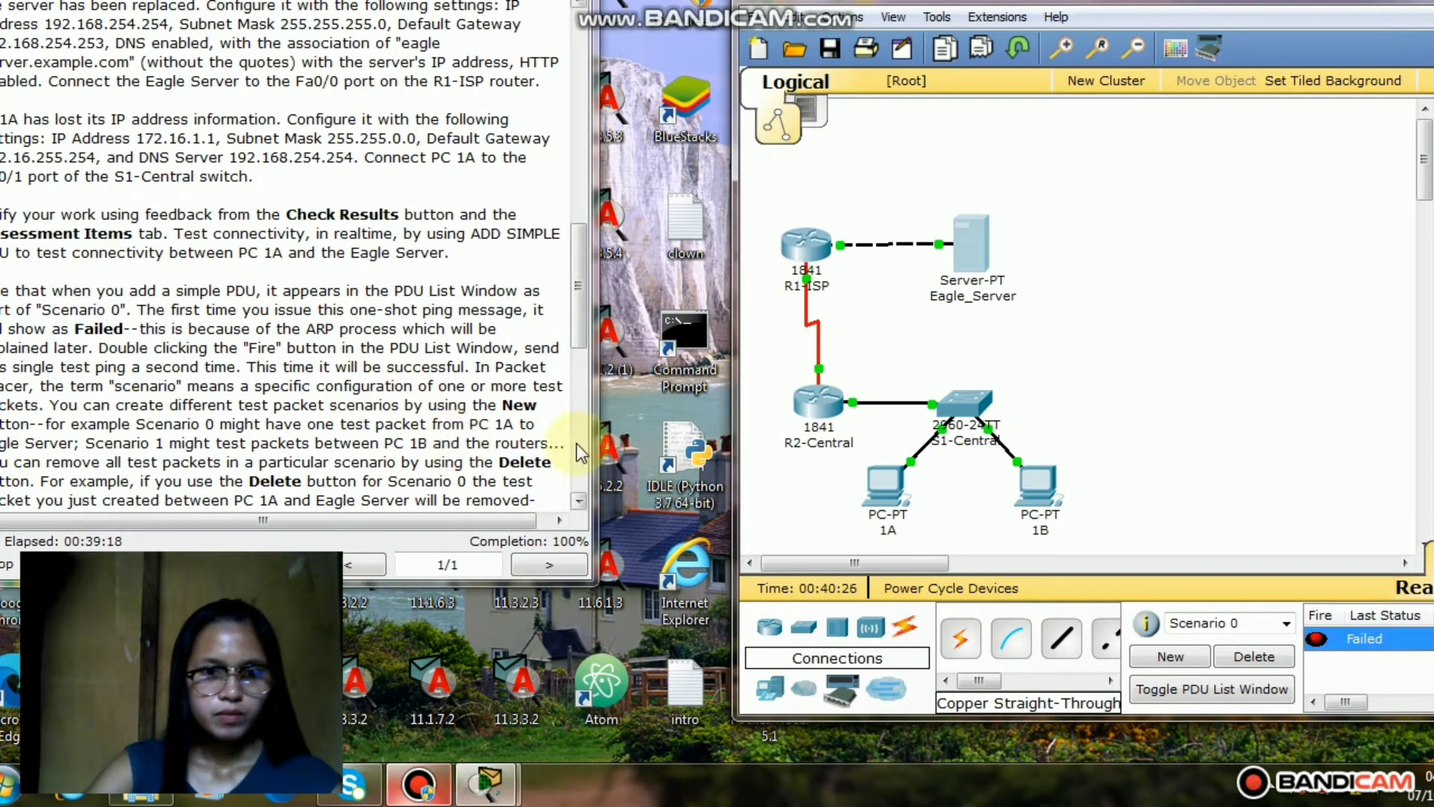
# Read the rest of the Task 1 instructions and Task 2 on how DNS, UDP, HTTP and TCP work together.
pyautogui.click(534, 481)
pyautogui.press('Down')
pyautogui.press('Down')
pyautogui.press('Down')
pyautogui.press('Down')
pyautogui.press('Down')
pyautogui.press('Down')
pyautogui.press('Down')
pyautogui.press('Down')
pyautogui.press('Down')
pyautogui.press('Down')
pyautogui.press('Down')
pyautogui.press('Down')
pyautogui.press('Down')
pyautogui.press('Down')
pyautogui.press('Down')
pyautogui.press('Down')
pyautogui.press('Down')
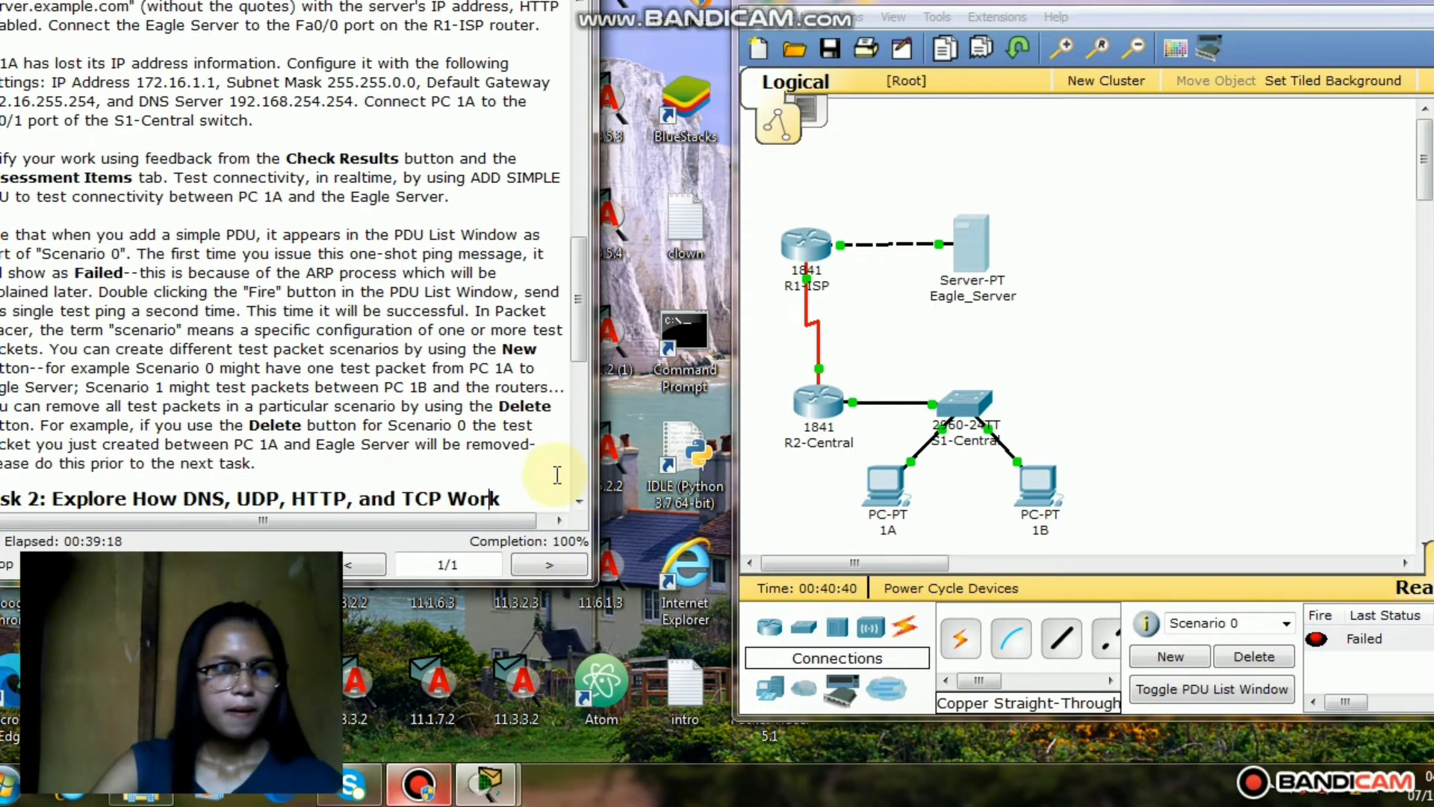
pyautogui.press('Down')
pyautogui.press('Down')
pyautogui.press('Down')
pyautogui.press('Down')
pyautogui.press('Down')
pyautogui.press('Down')
pyautogui.press('Down')
pyautogui.press('Down')
pyautogui.press('Down')
pyautogui.press('Down')
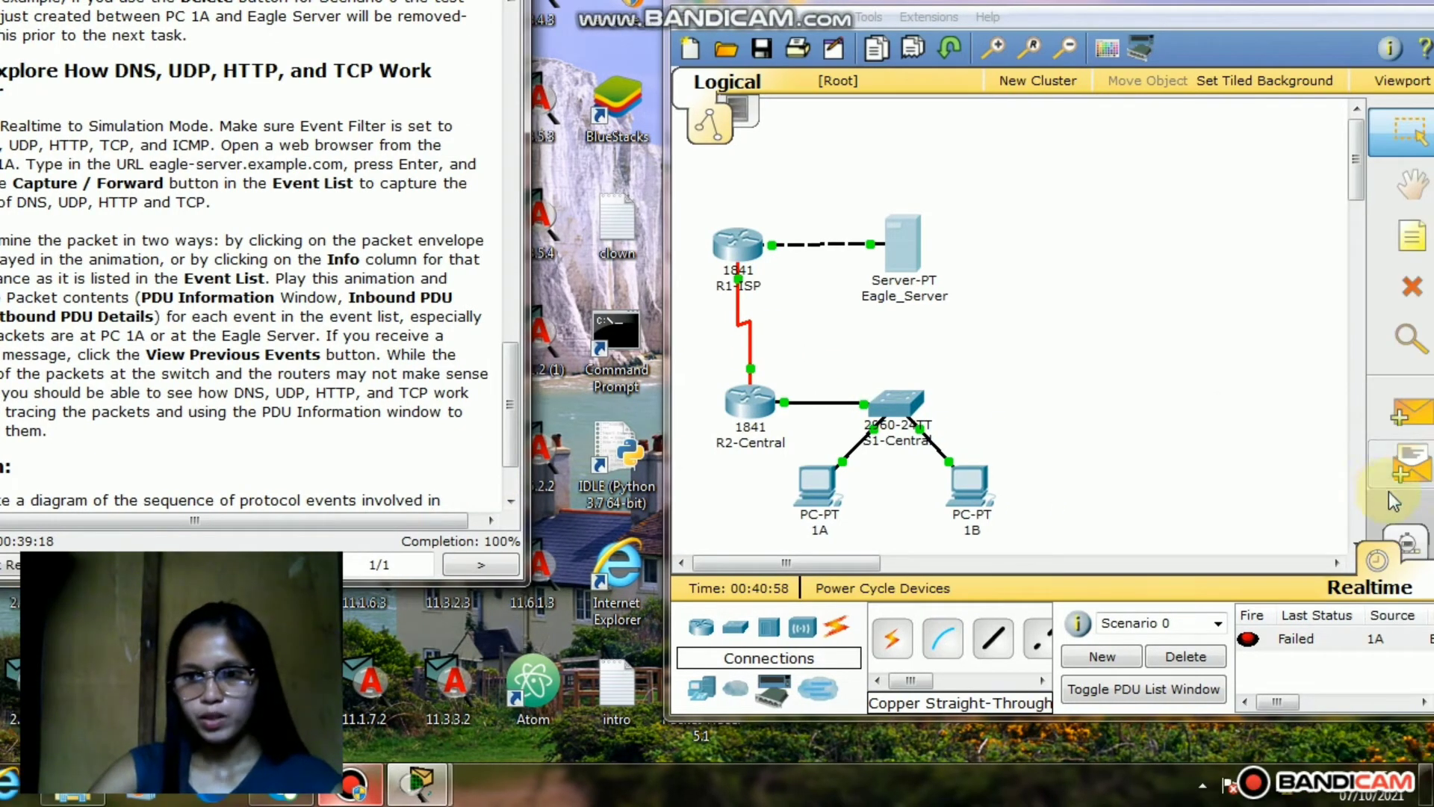
# Switch from Realtime to Simulation mode and open PC 1A's Web Browser beside the instructions.
pyautogui.click(1408, 542)
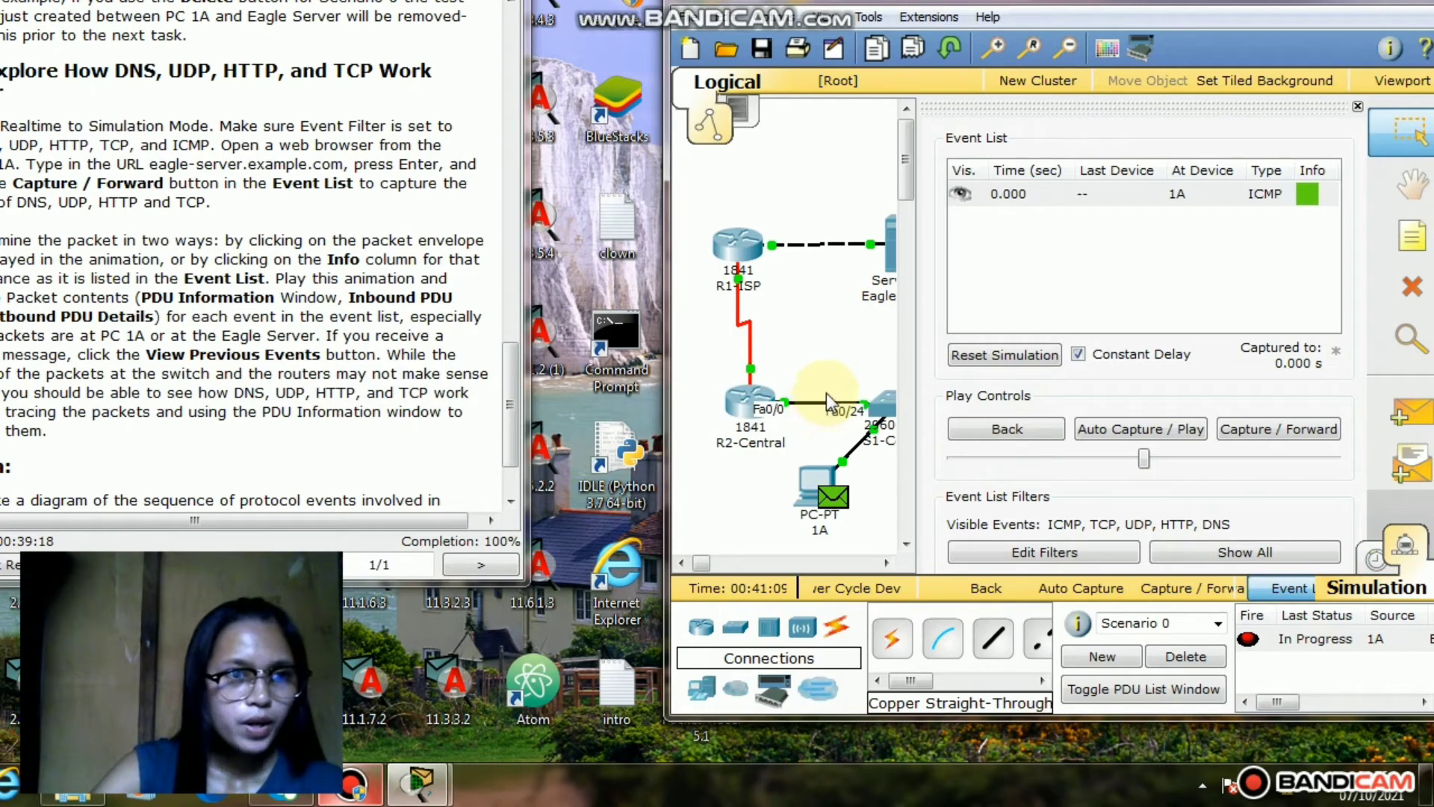
pyautogui.click(805, 478)
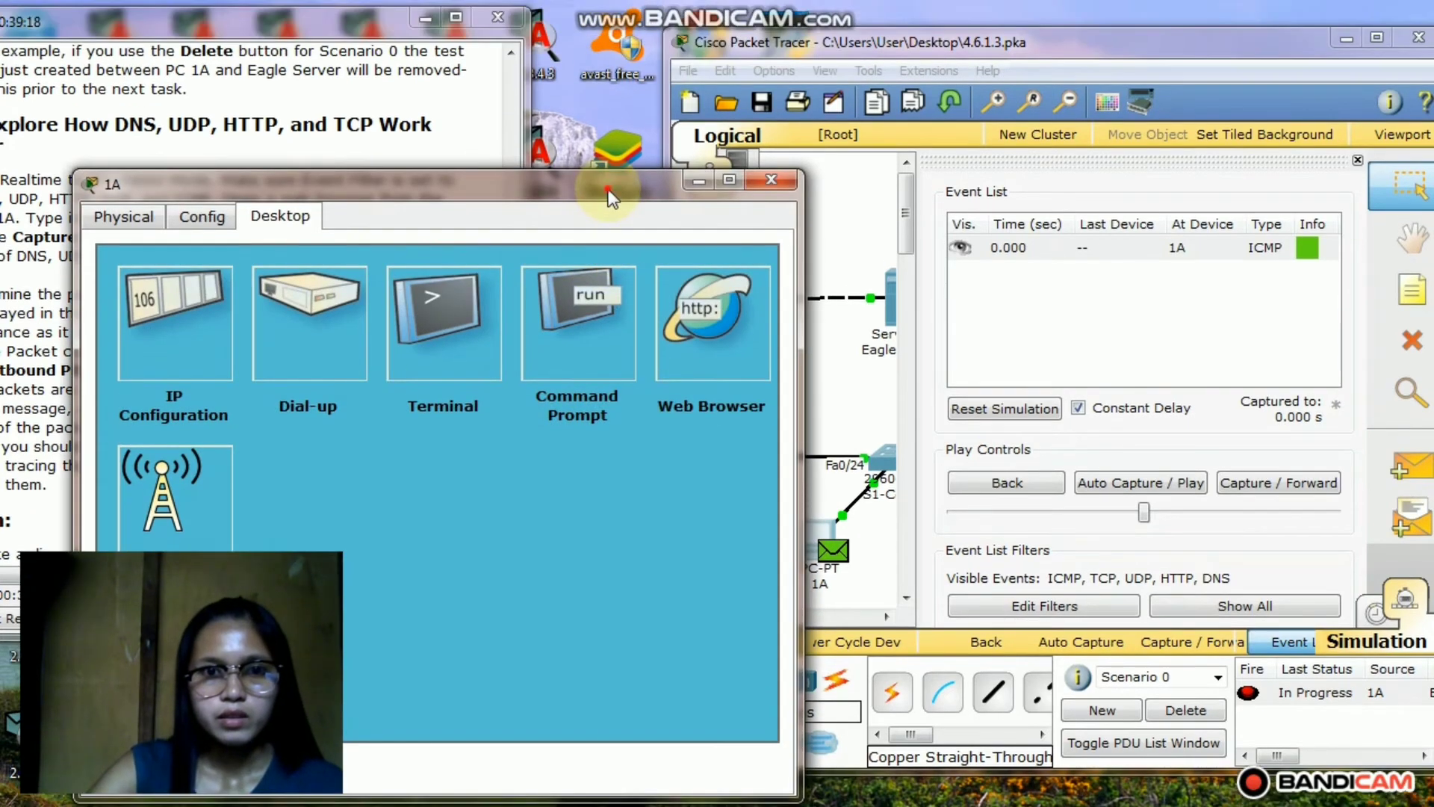
pyautogui.moveTo(609, 128); pyautogui.dragTo(956, 123)
pyautogui.moveTo(956, 176); pyautogui.dragTo(1099, 105)
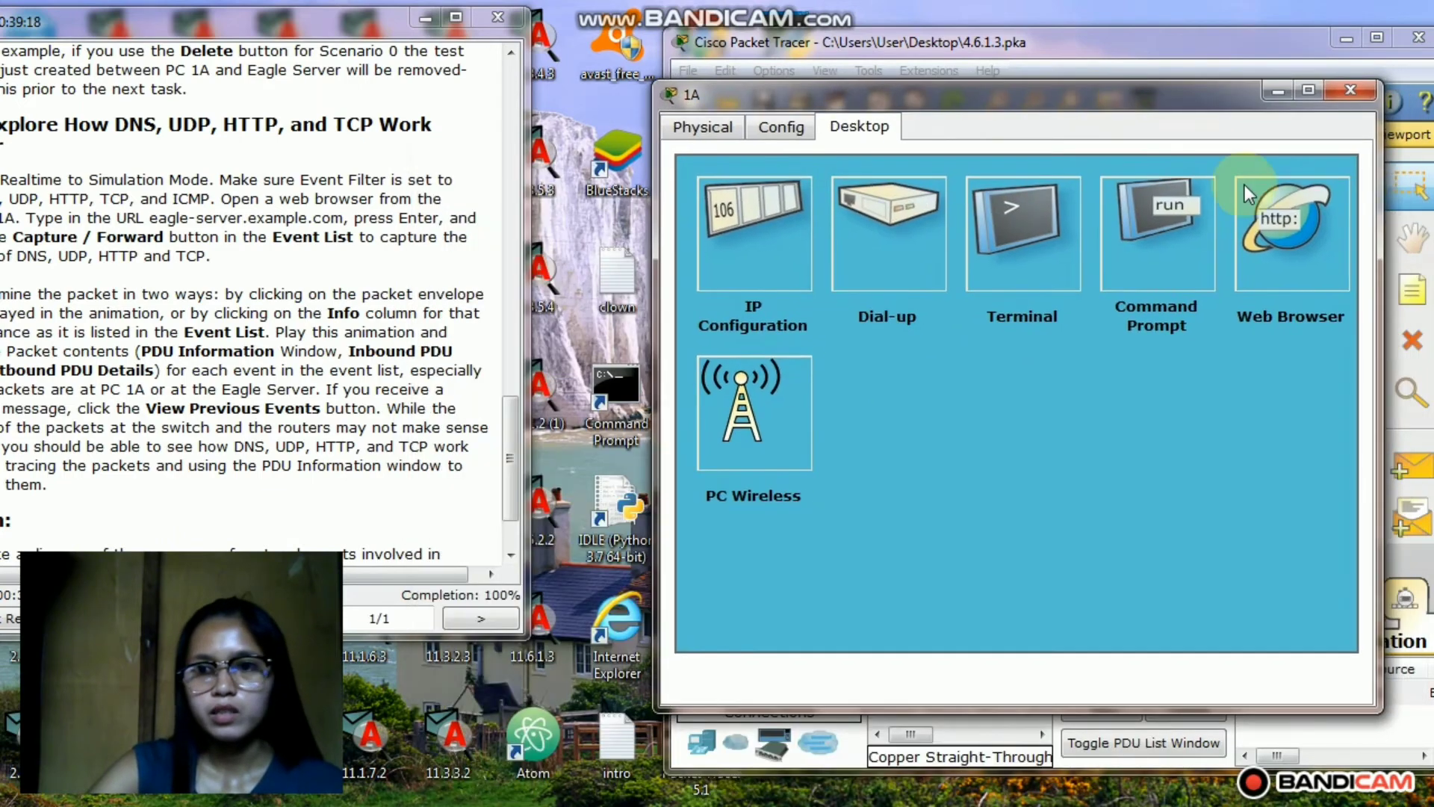
pyautogui.click(1307, 258)
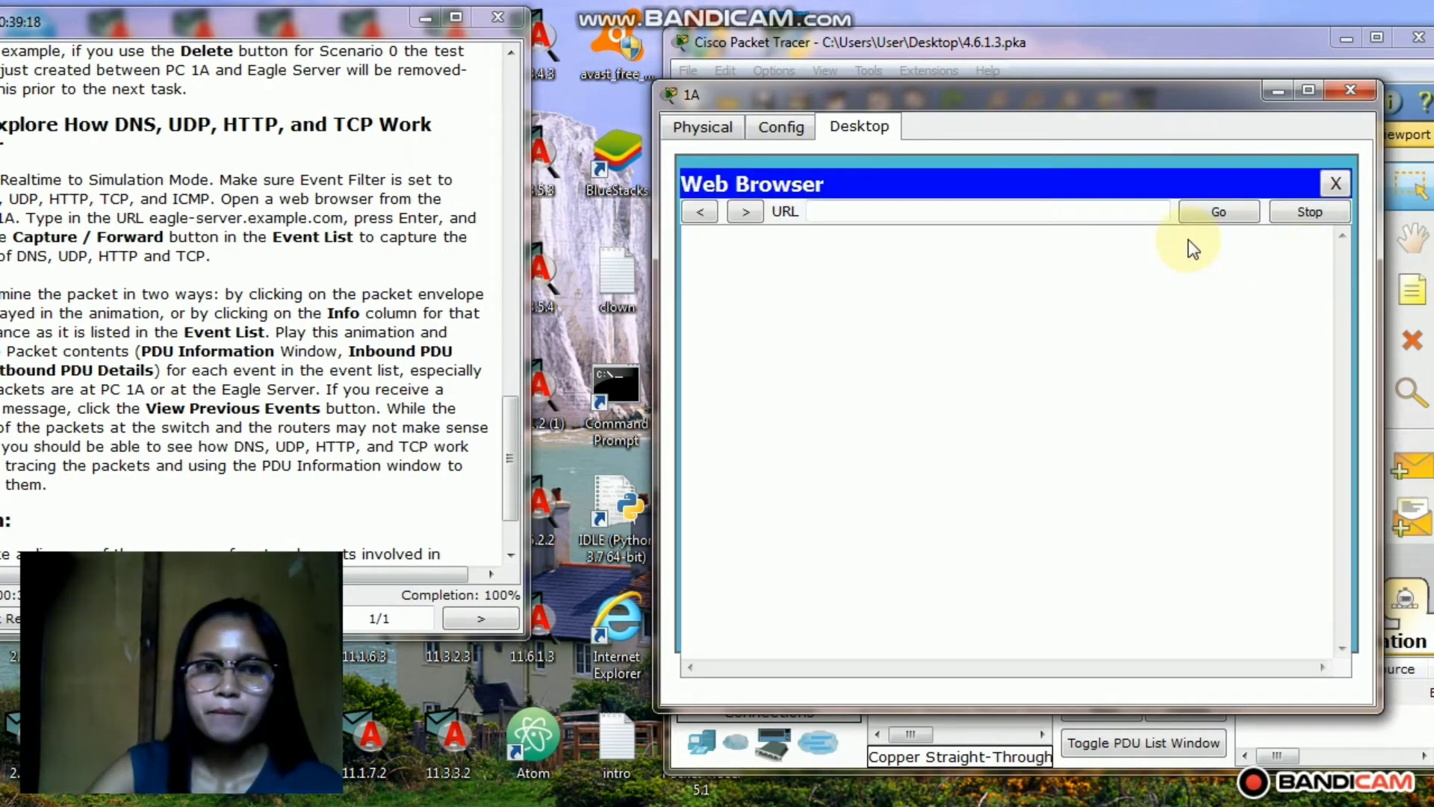
# Copy the URL eagle-server.example.com from the Task 2 instructions and load it in PC 1A's Web Browser.
pyautogui.click(913, 209)
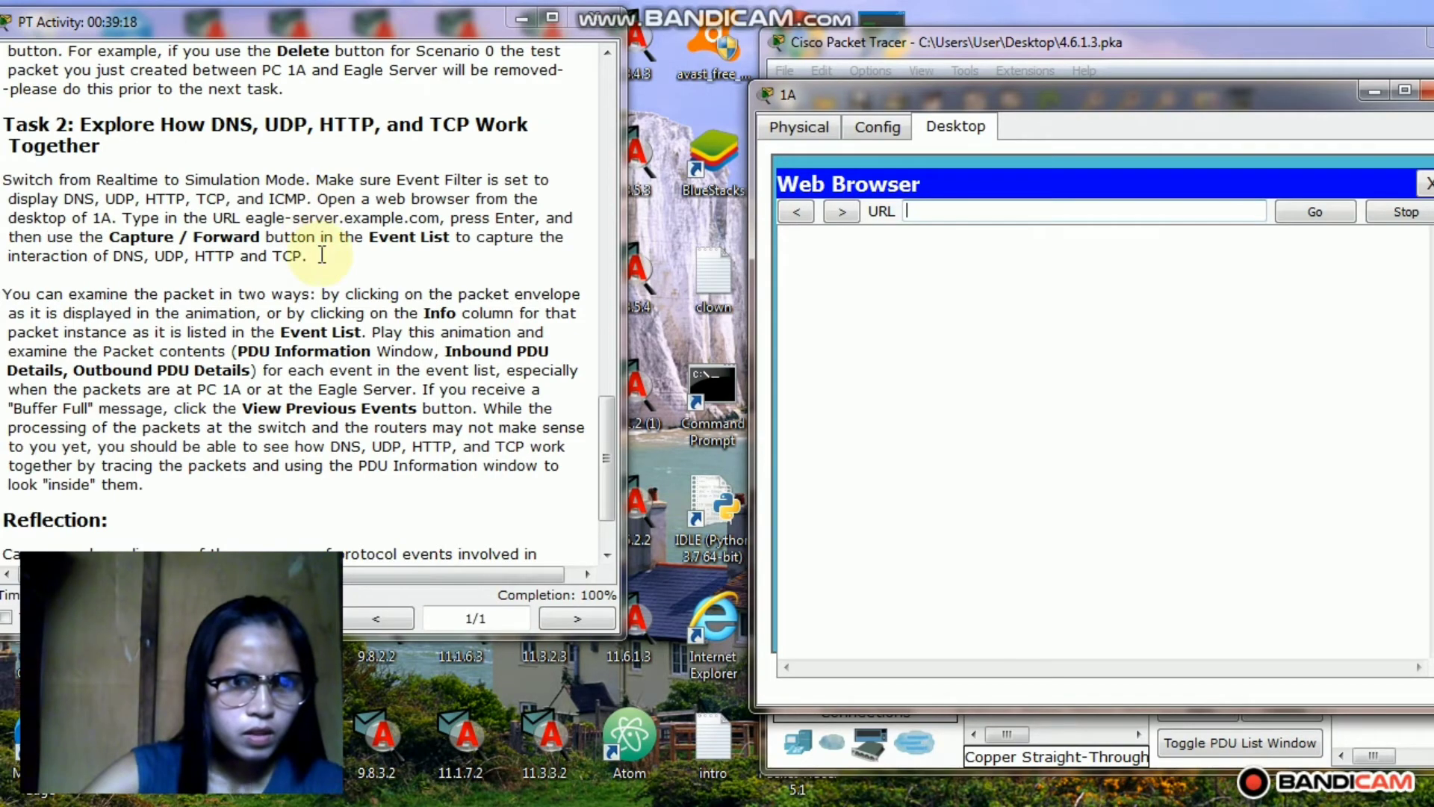
pyautogui.click(247, 217)
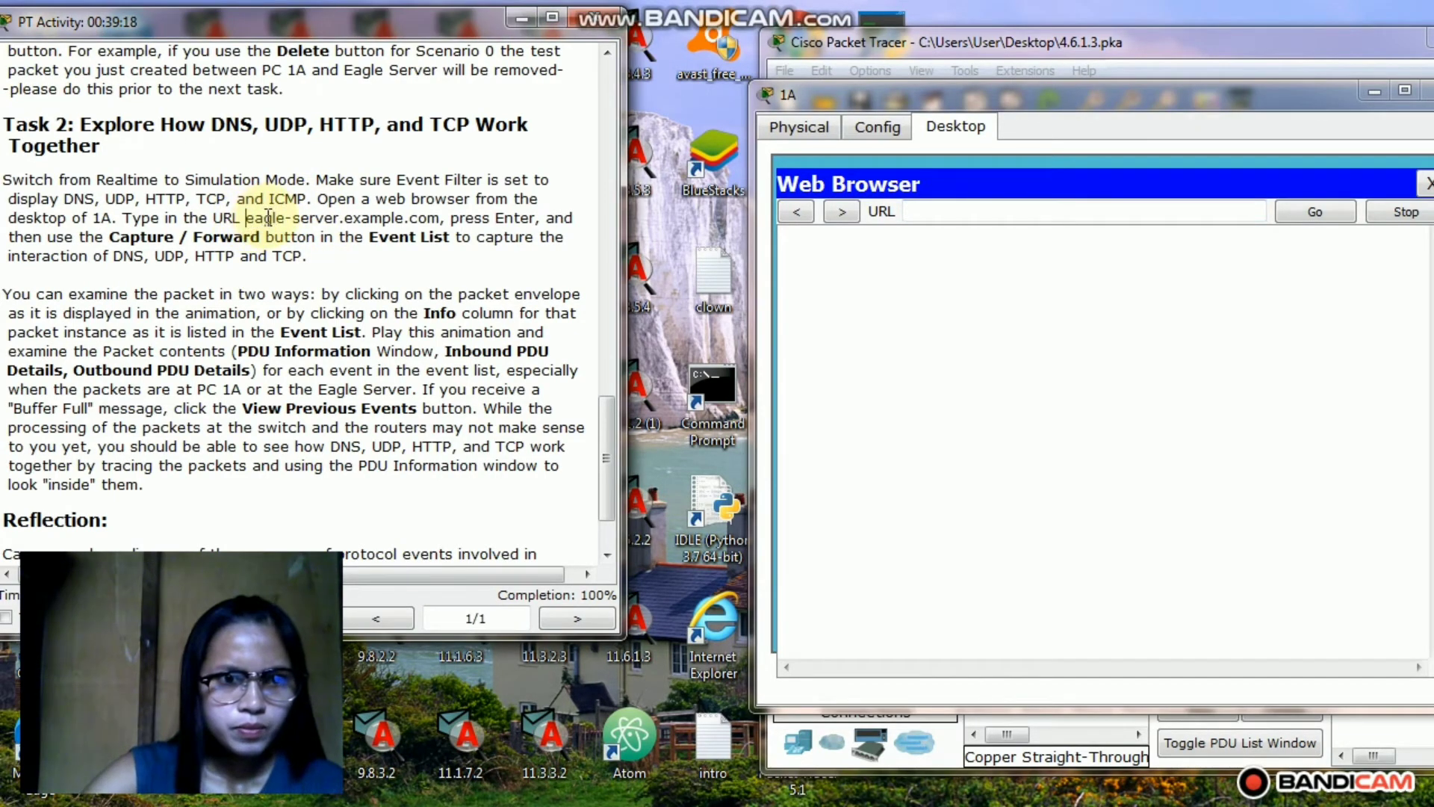
pyautogui.moveTo(239, 217); pyautogui.dragTo(441, 218)
pyautogui.hotkey('ctrl', 'c')
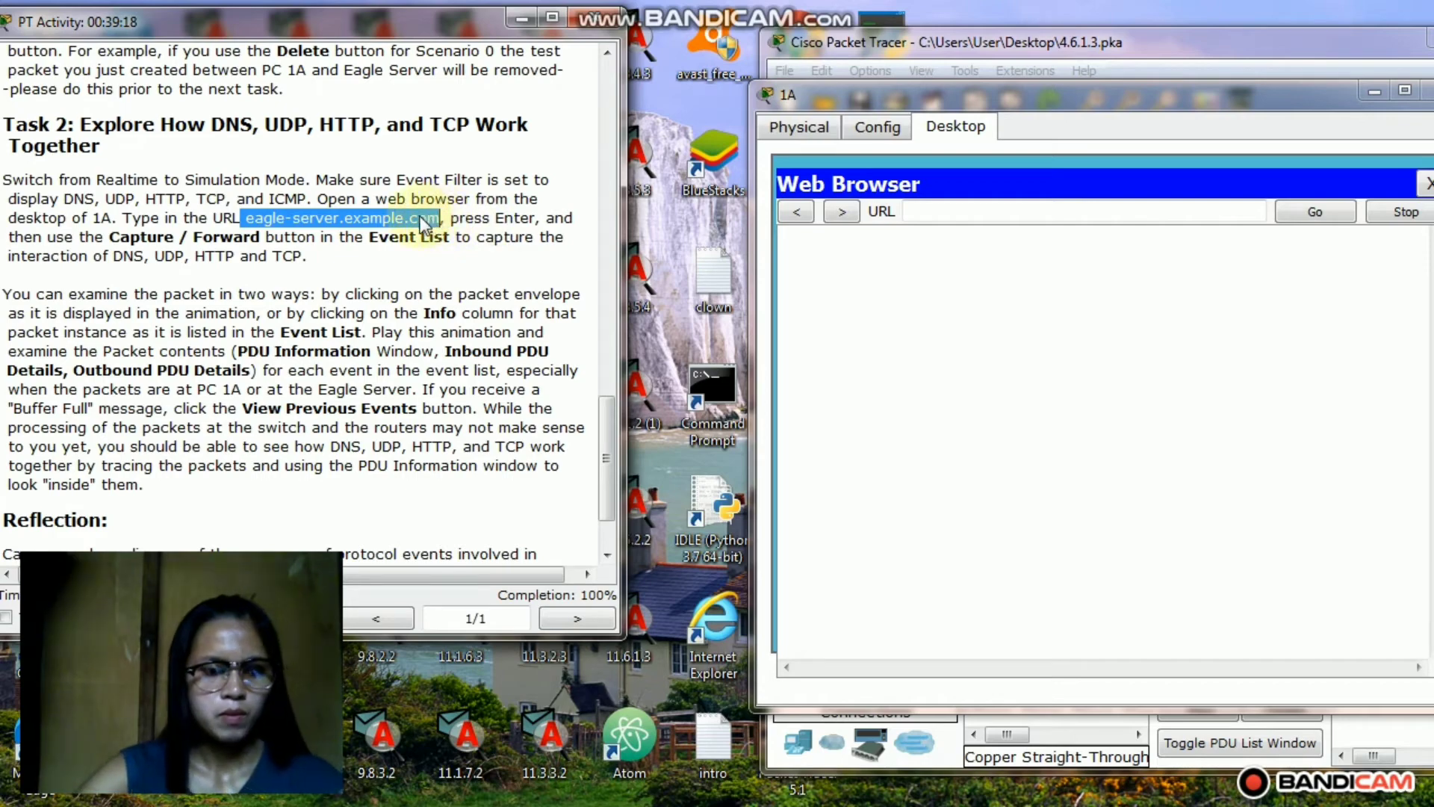
pyautogui.click(959, 213)
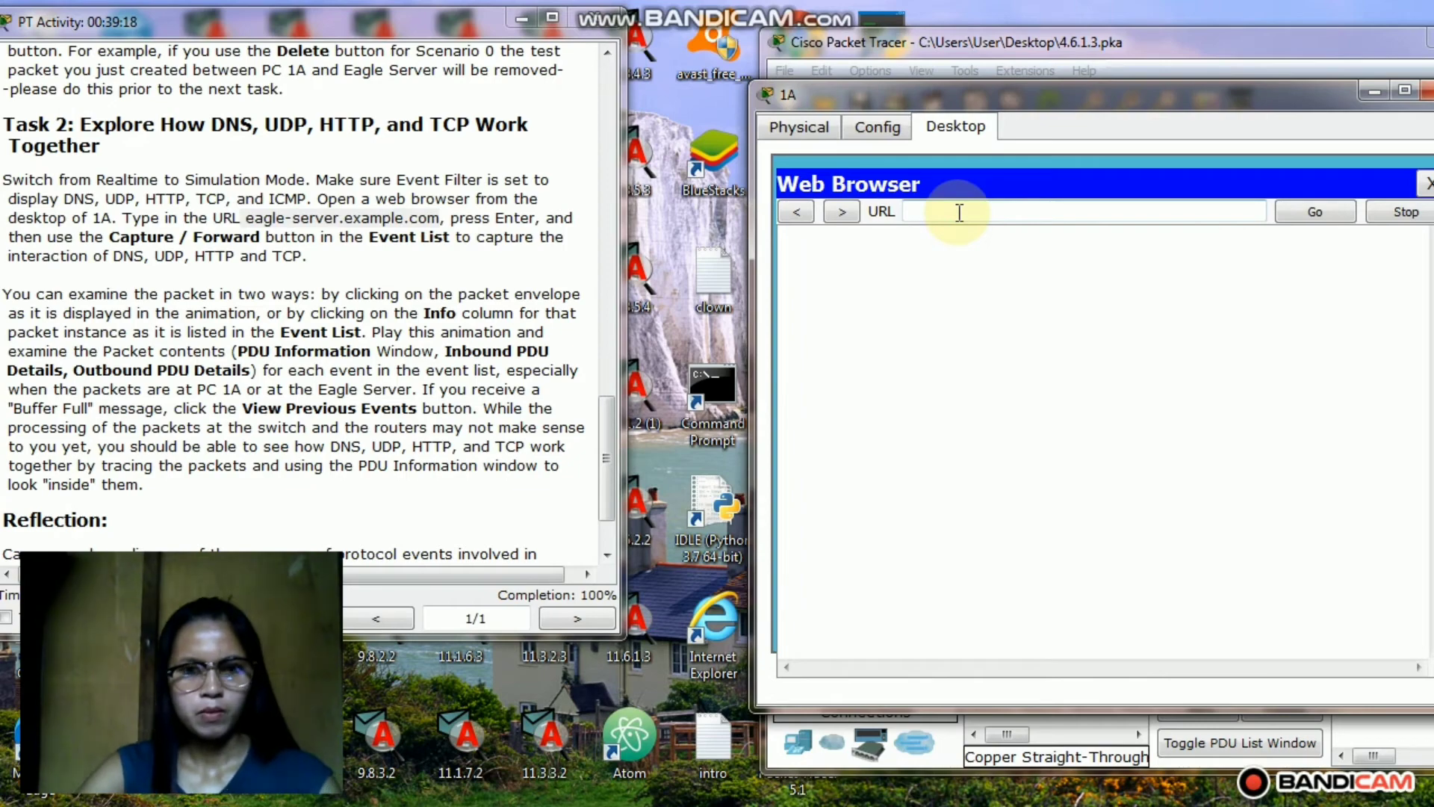
pyautogui.hotkey('ctrl', 'v')
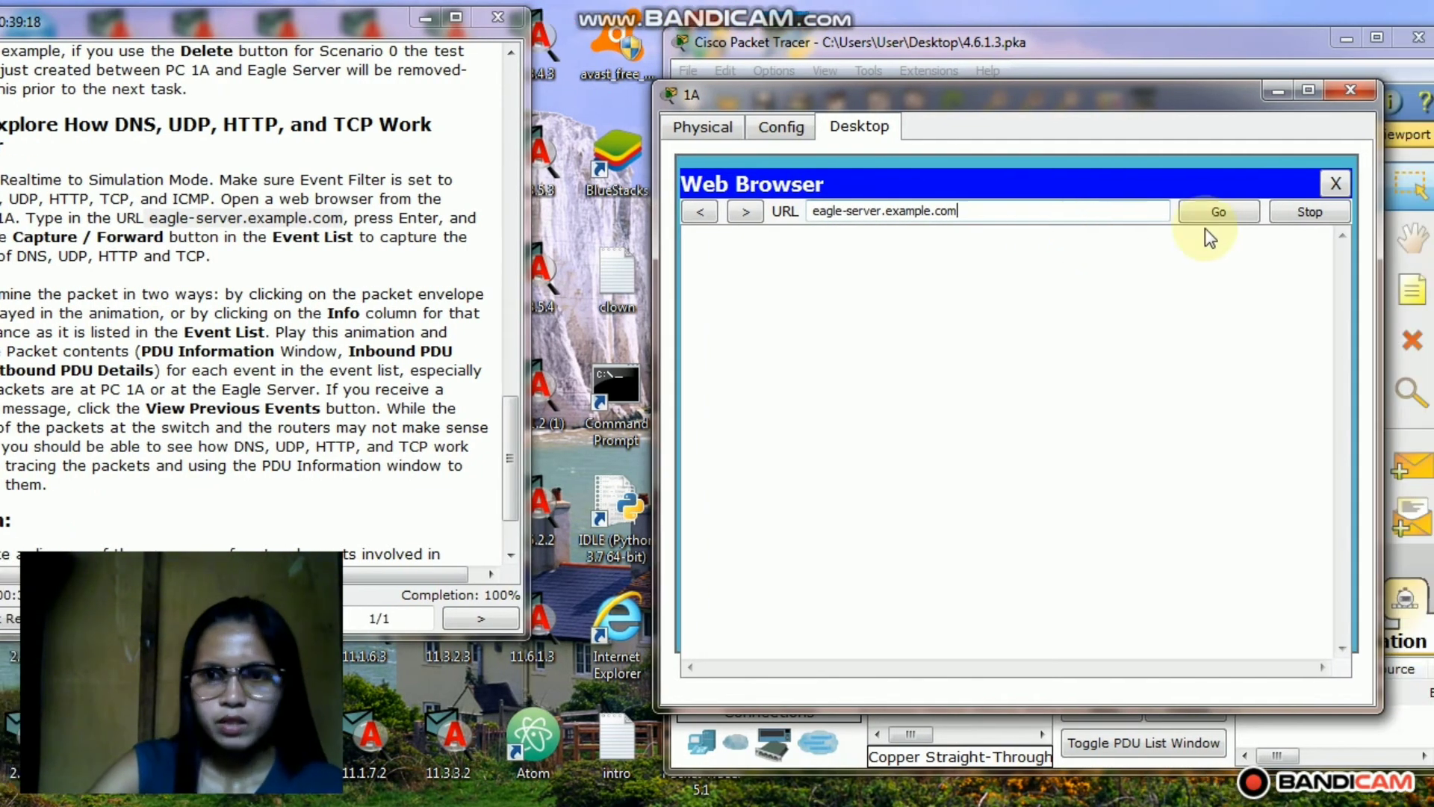
pyautogui.click(1205, 219)
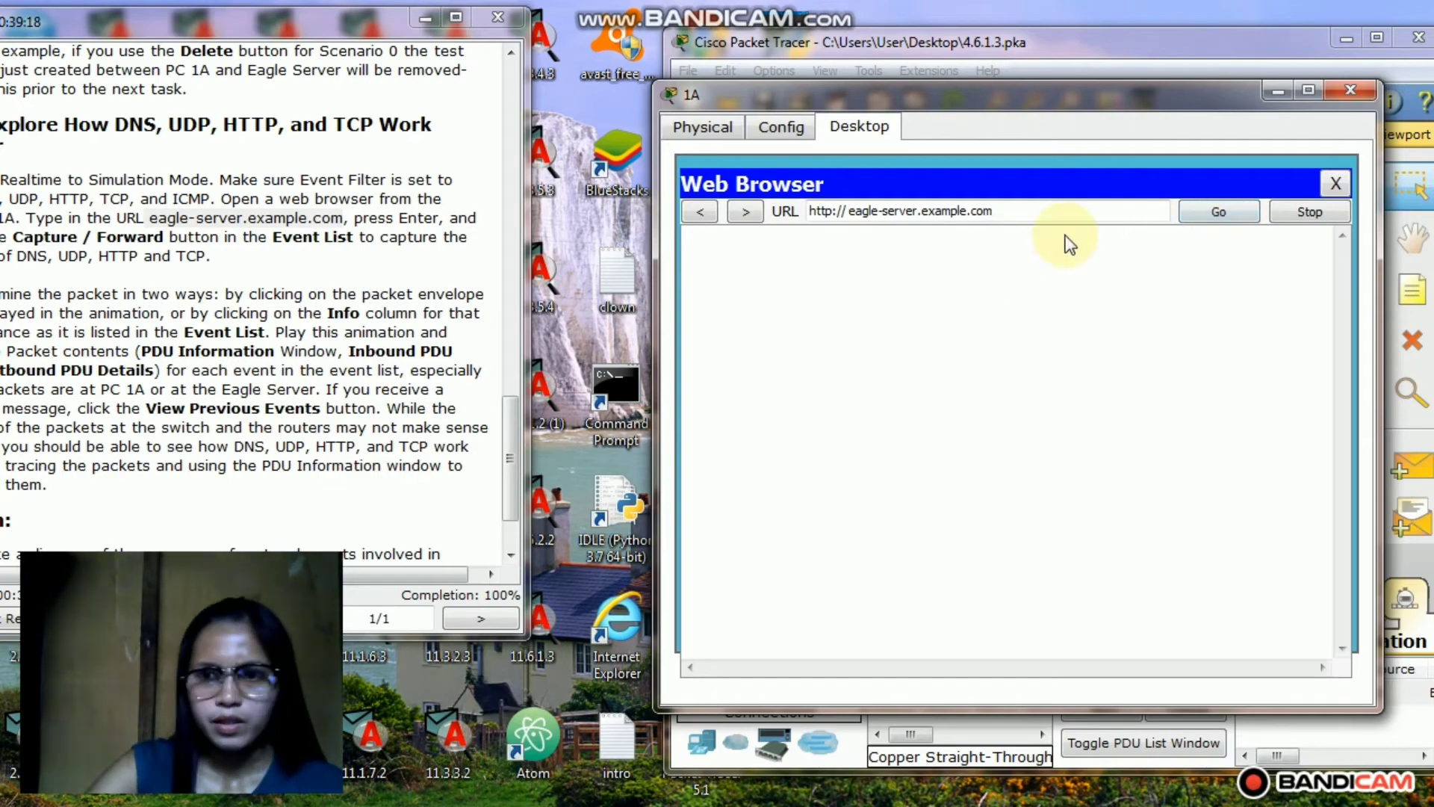
# Minimise PC 1A's window and resize the instructions and workspace windows to fit the whole topology beside the Event List.
pyautogui.click(1278, 95)
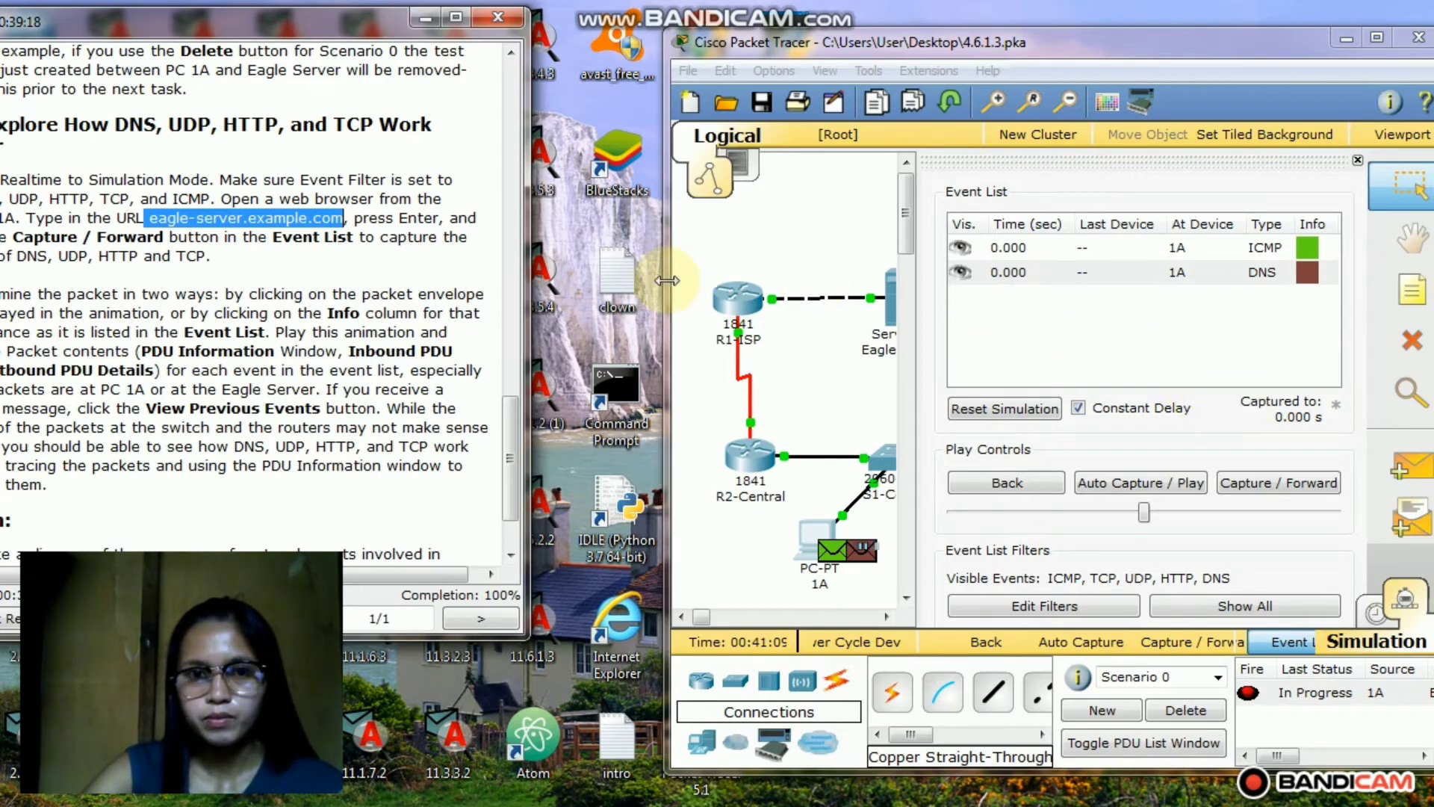
pyautogui.moveTo(664, 279); pyautogui.dragTo(620, 292)
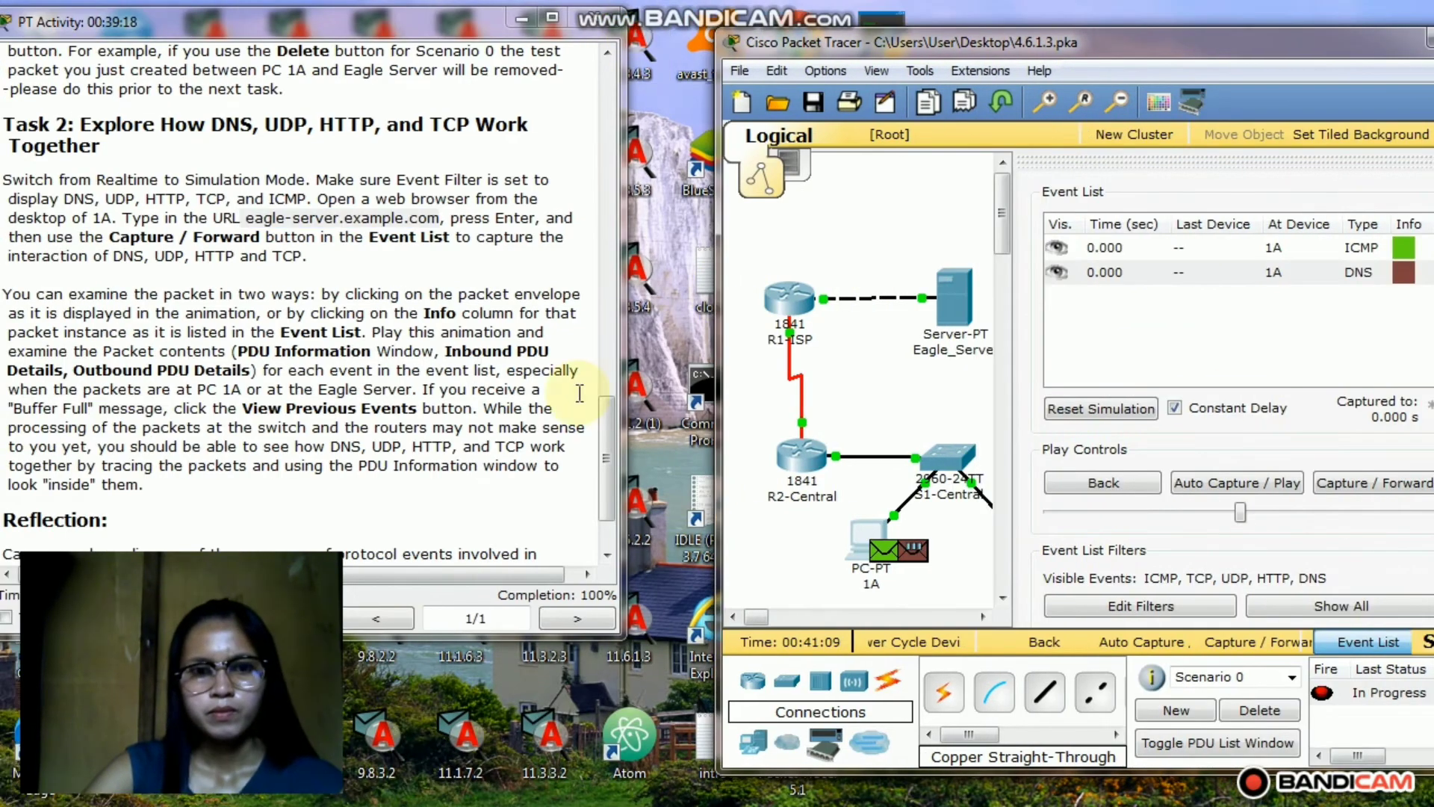
pyautogui.moveTo(625, 363); pyautogui.dragTo(437, 436)
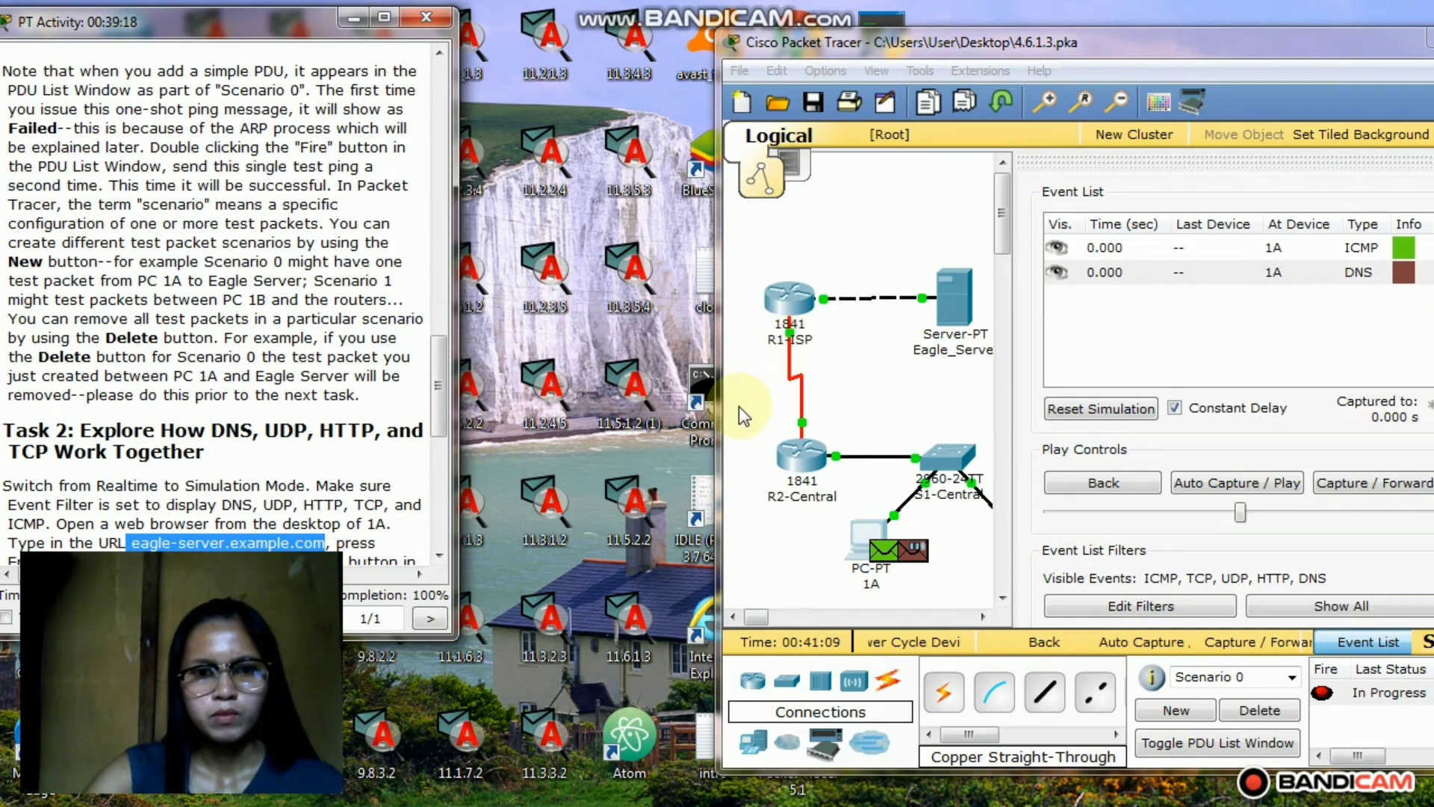
pyautogui.moveTo(719, 420); pyautogui.dragTo(589, 459)
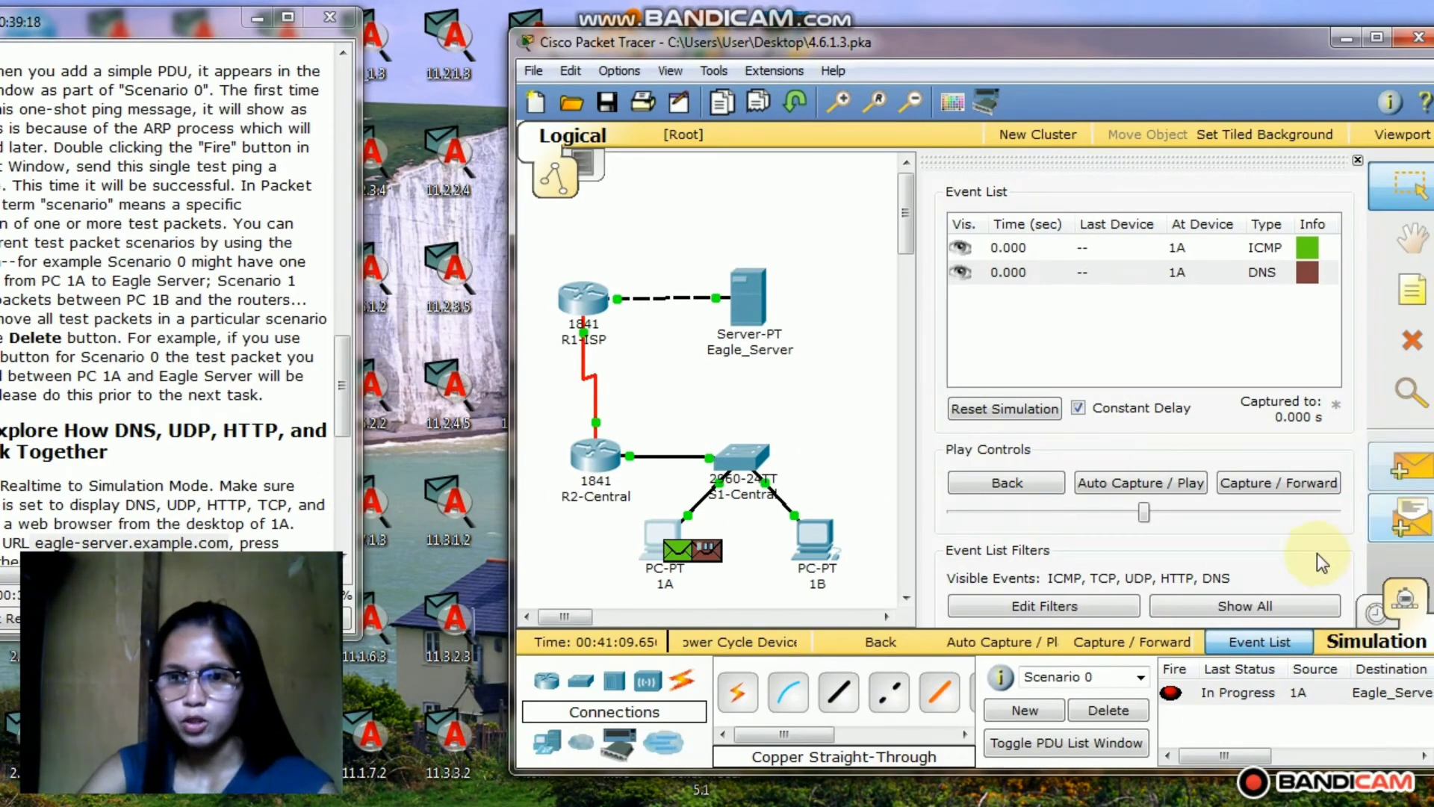
# Capture the simulation forward one step at a time to 0.008 s, until the ICMP packet is back at PC 1A.
pyautogui.click(1284, 484)
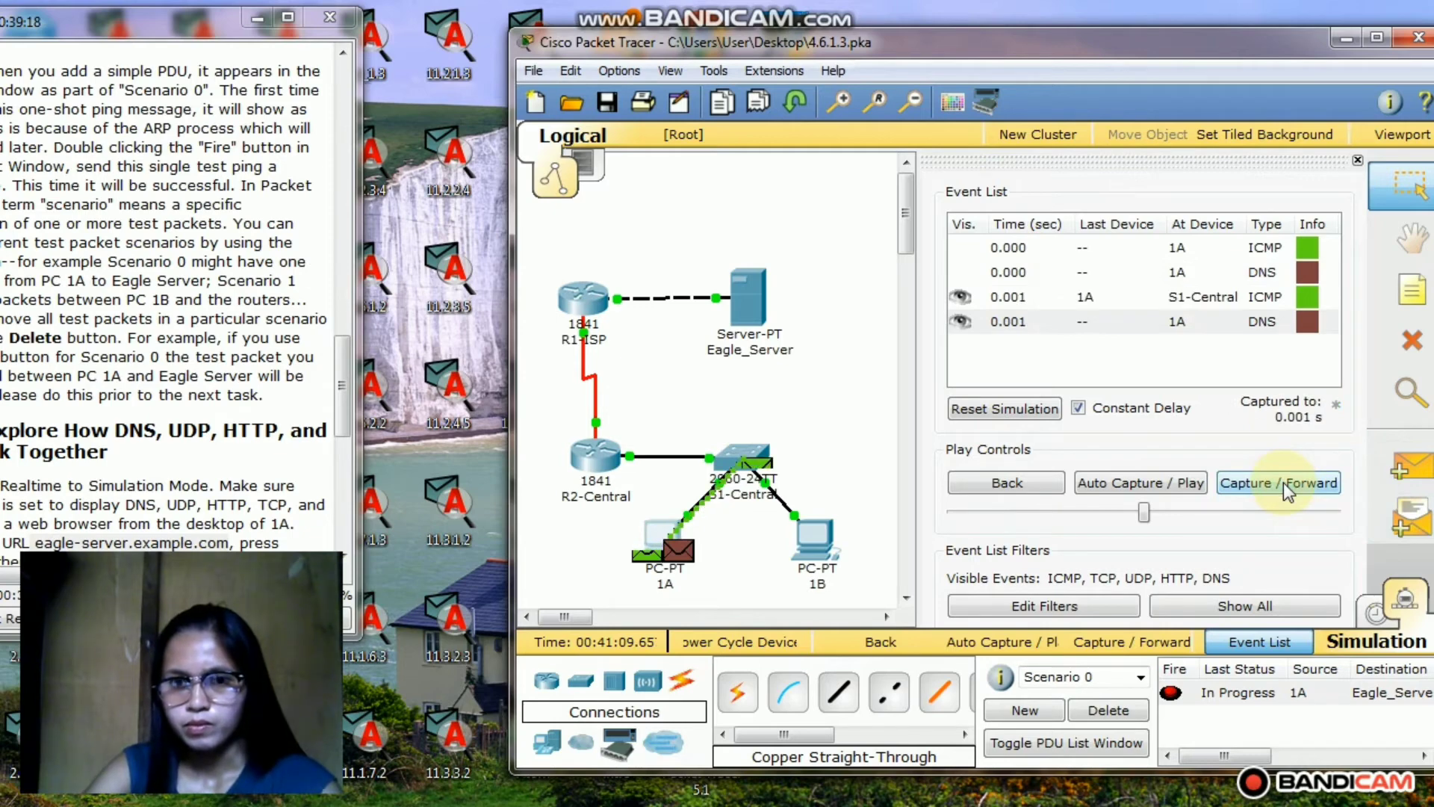
pyautogui.click(1283, 483)
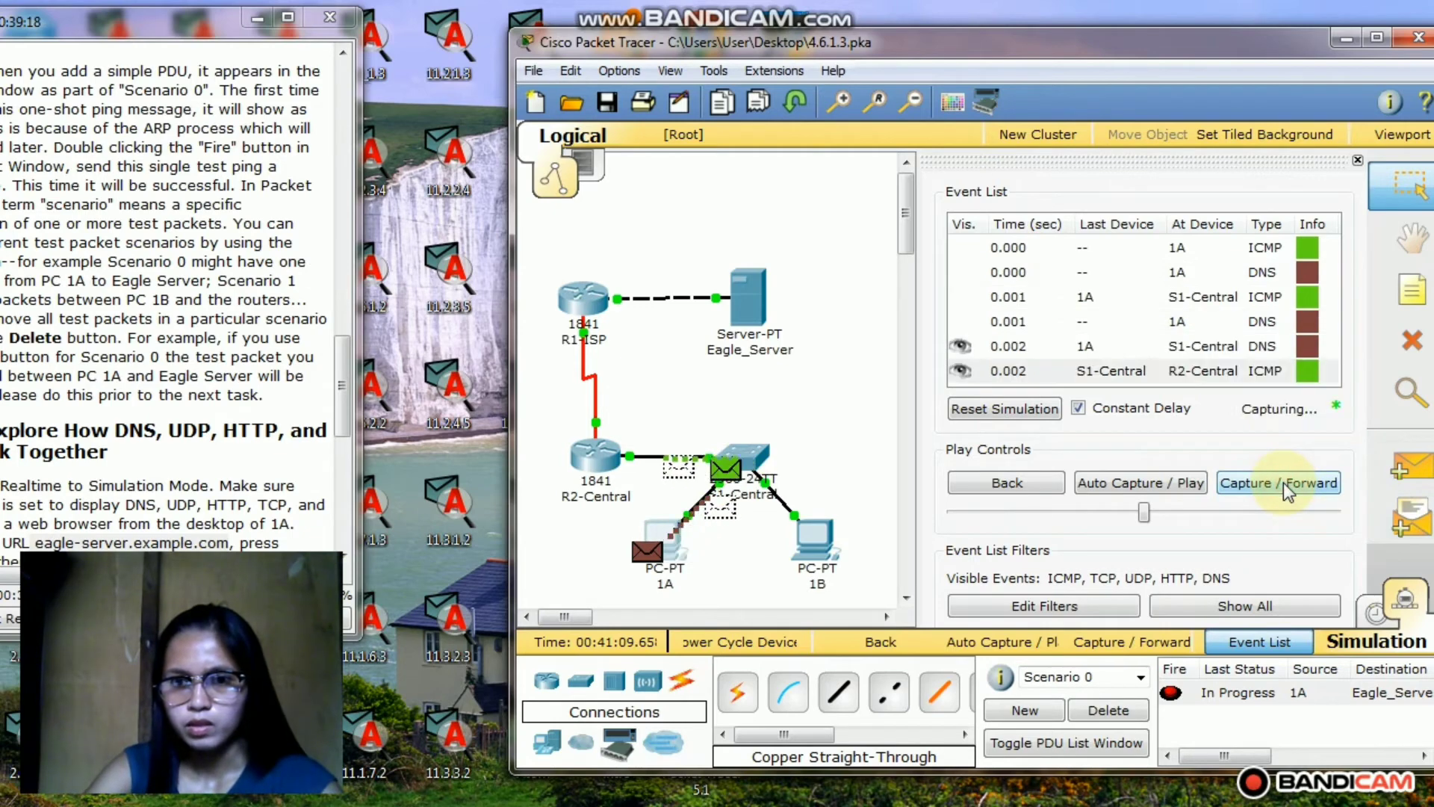
pyautogui.click(1283, 483)
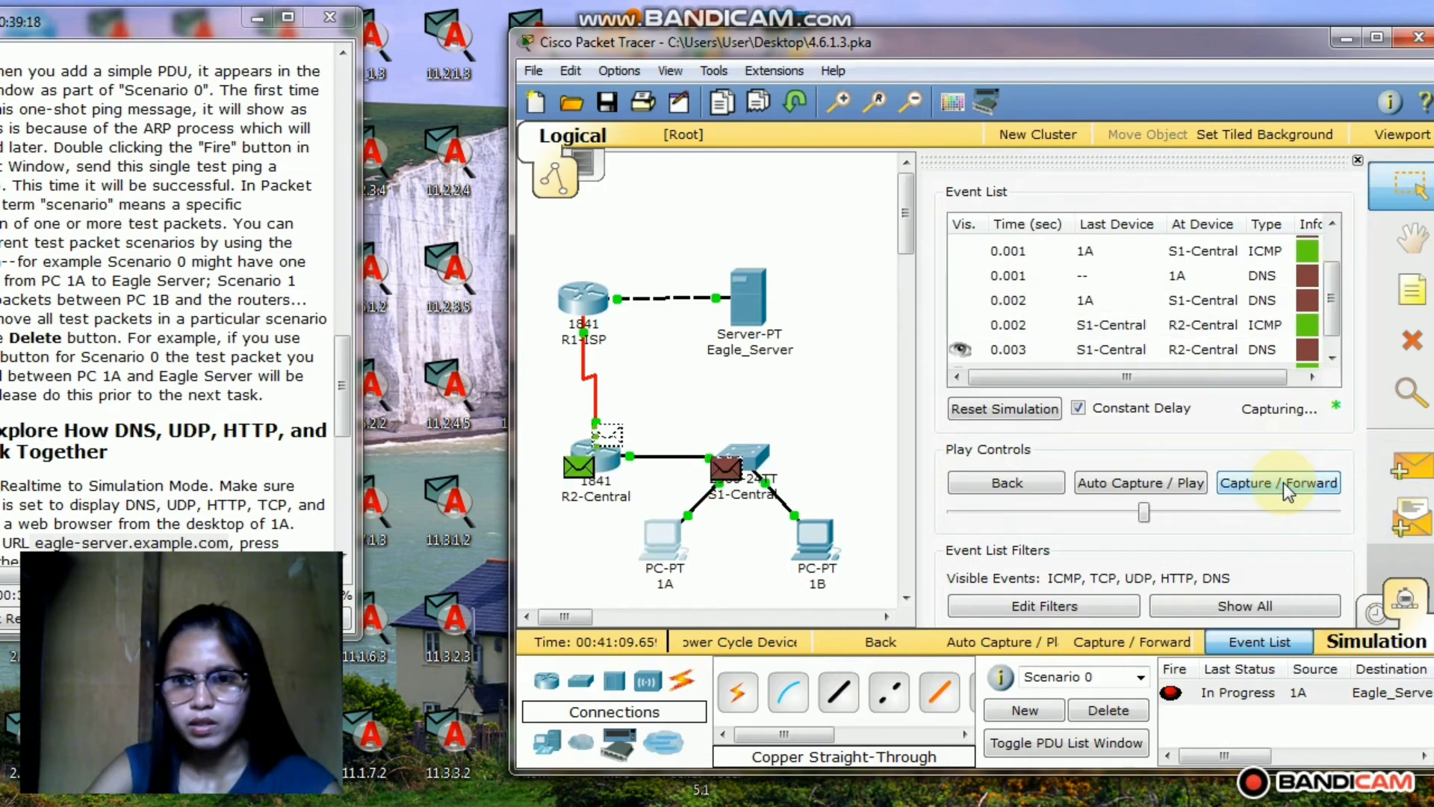
pyautogui.click(1283, 483)
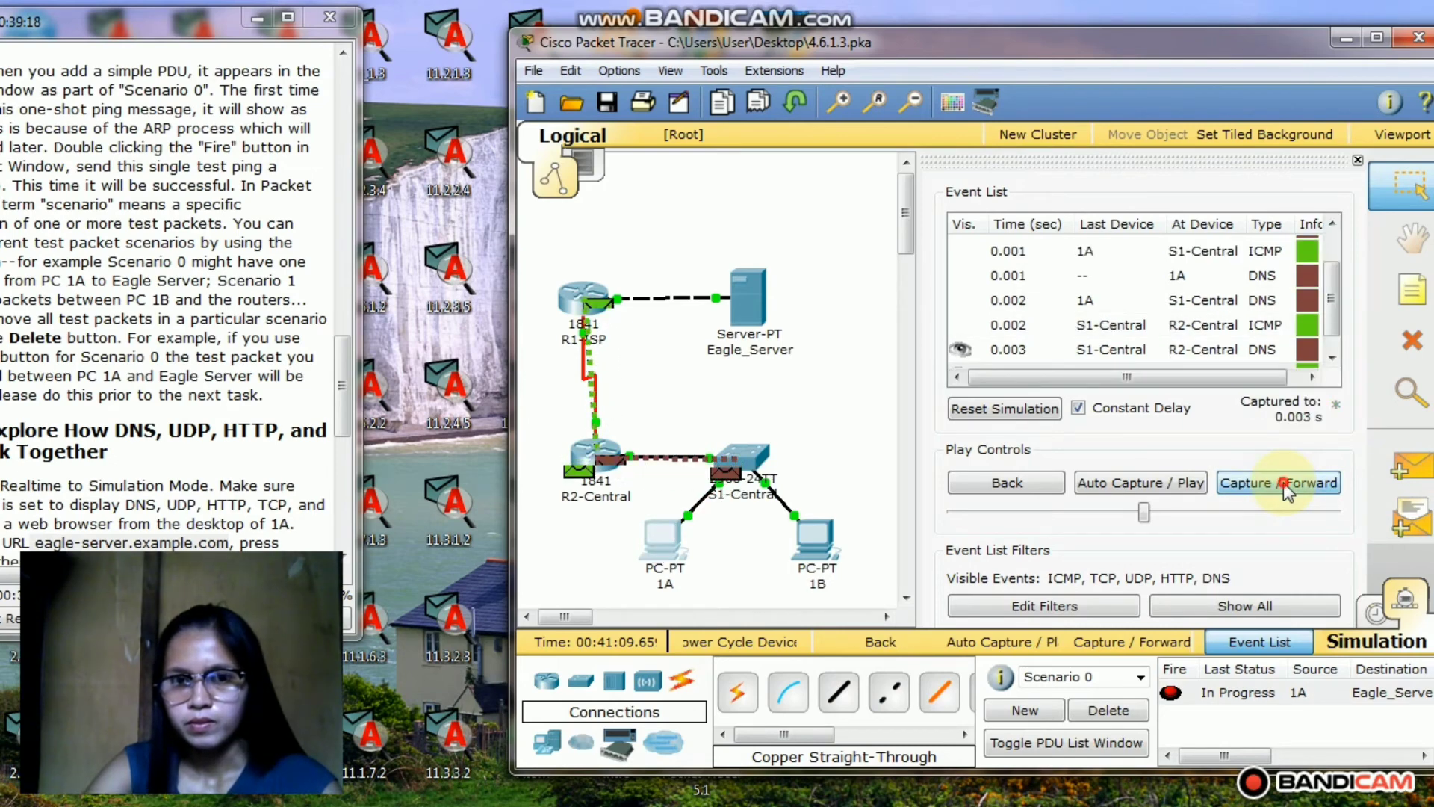
pyautogui.click(1284, 483)
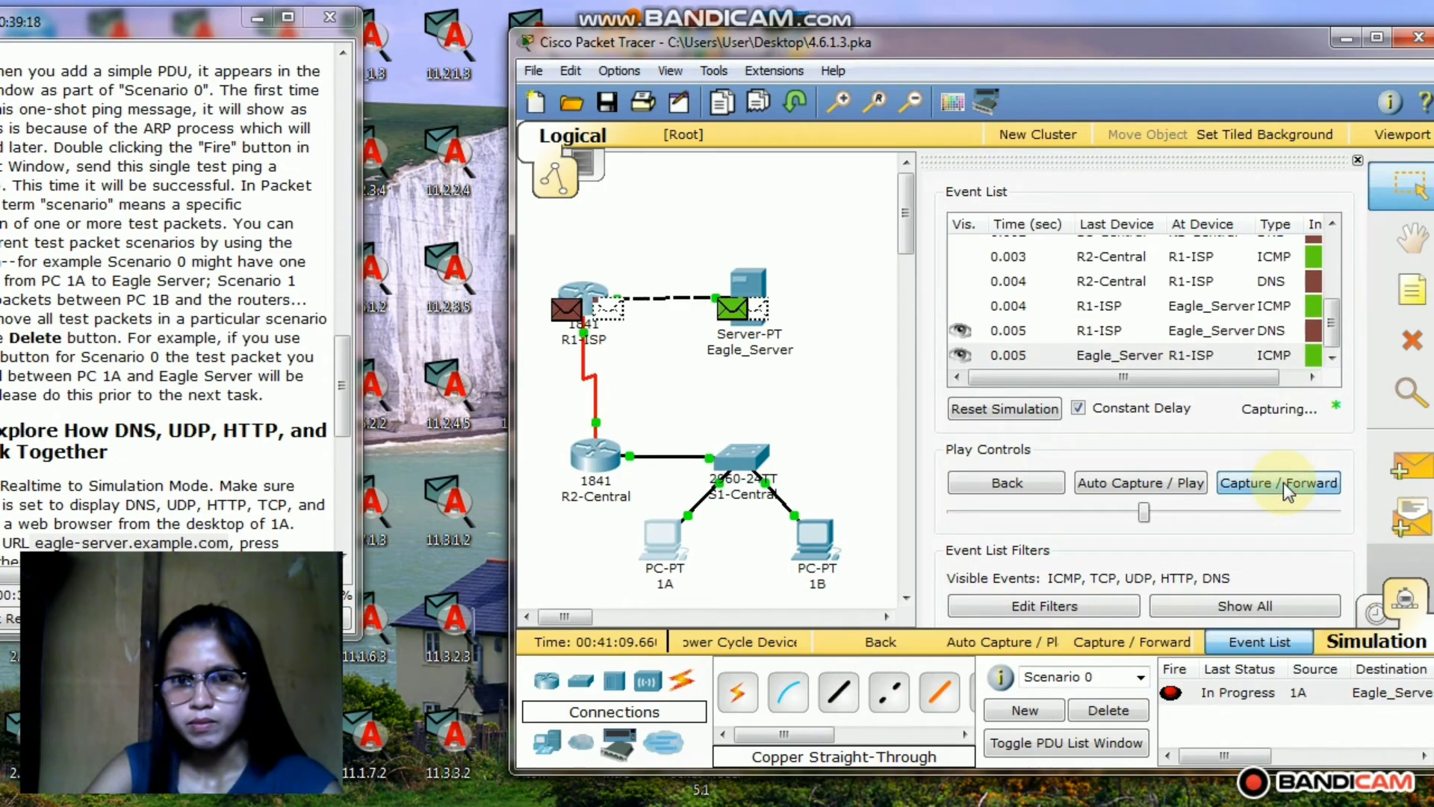
pyautogui.click(1284, 483)
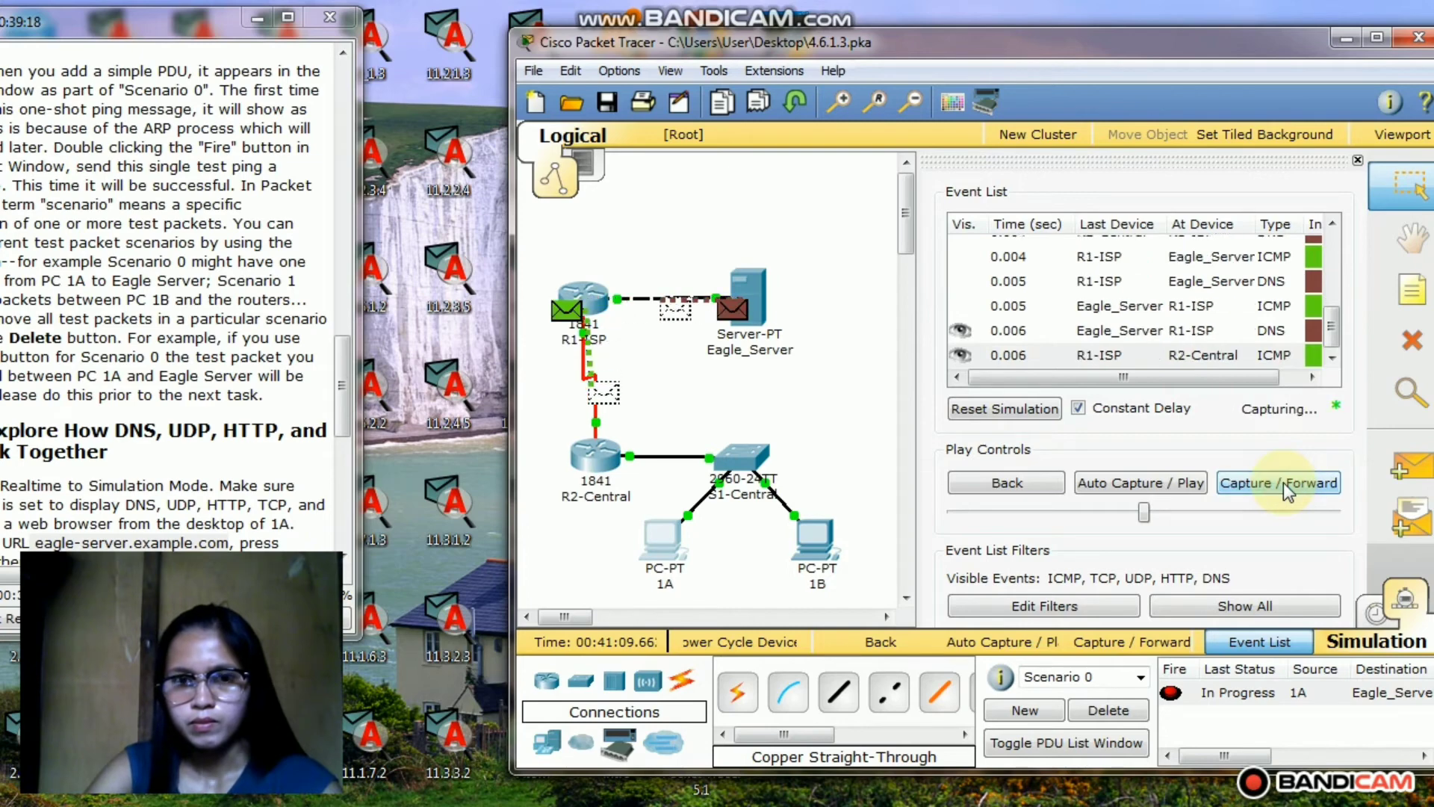
pyautogui.click(1284, 482)
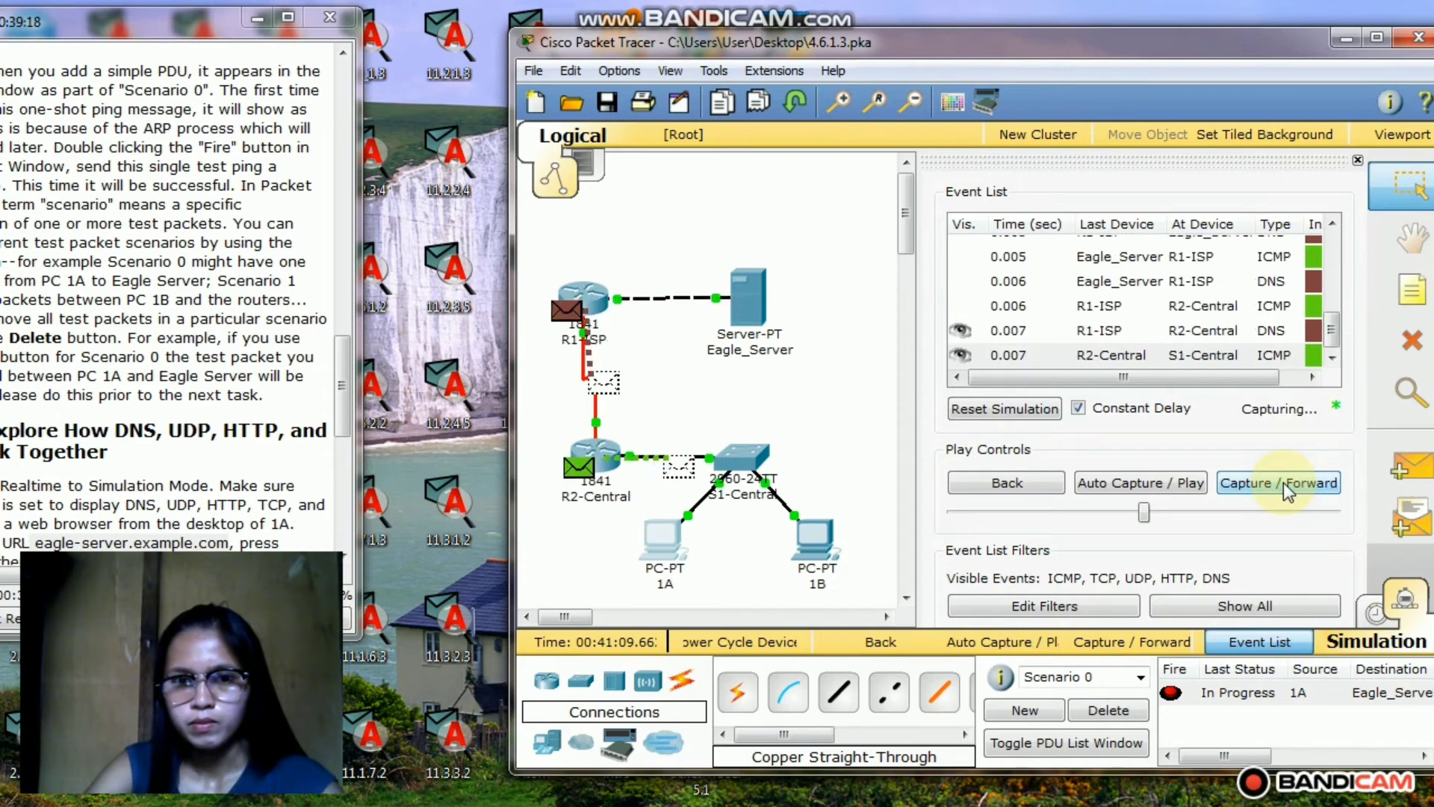
pyautogui.click(1283, 483)
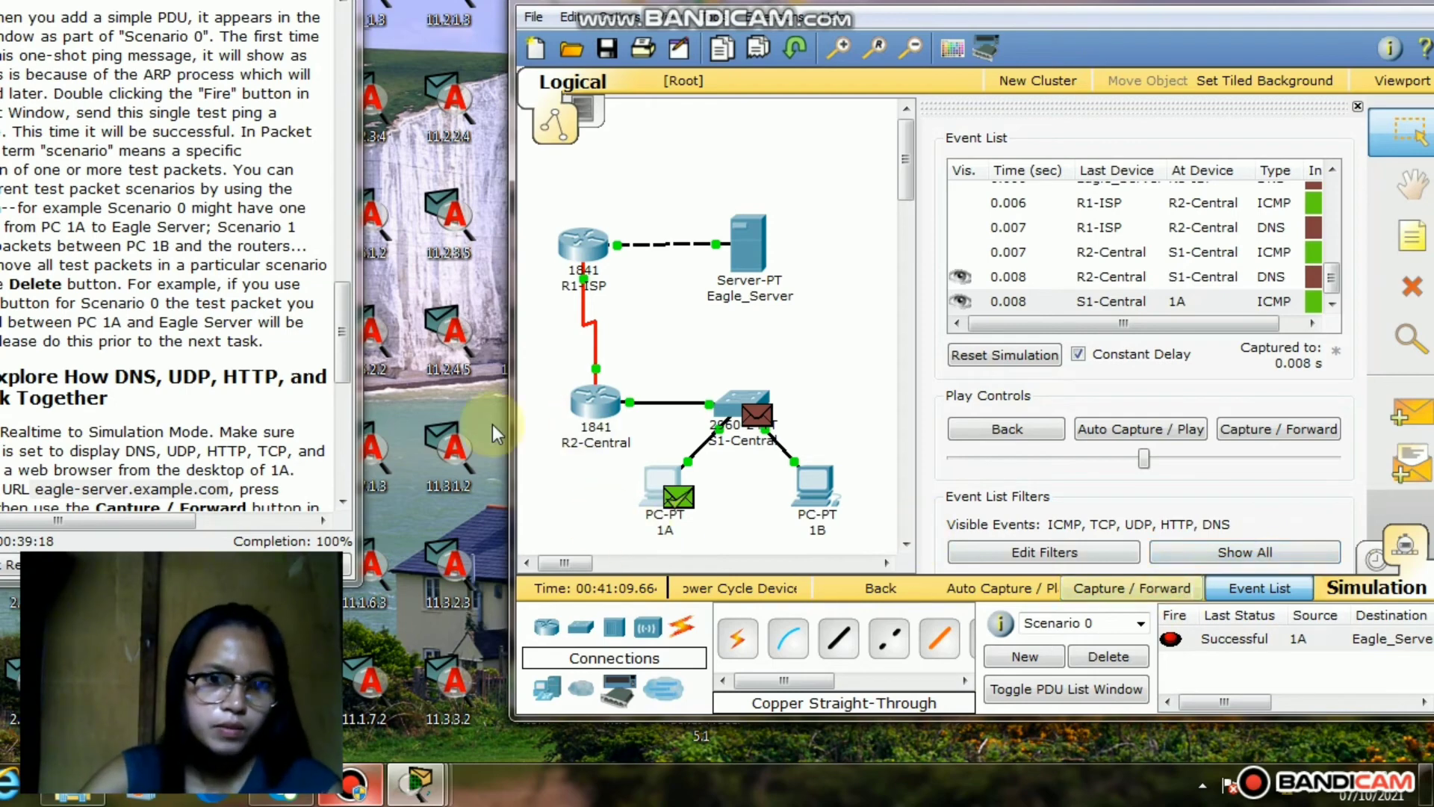
# Read how to examine packets in Task 2, and inspect the OSI model and inbound PDU details of the ICMP packet at PC 1A.
pyautogui.scroll(-10, 360, 468)
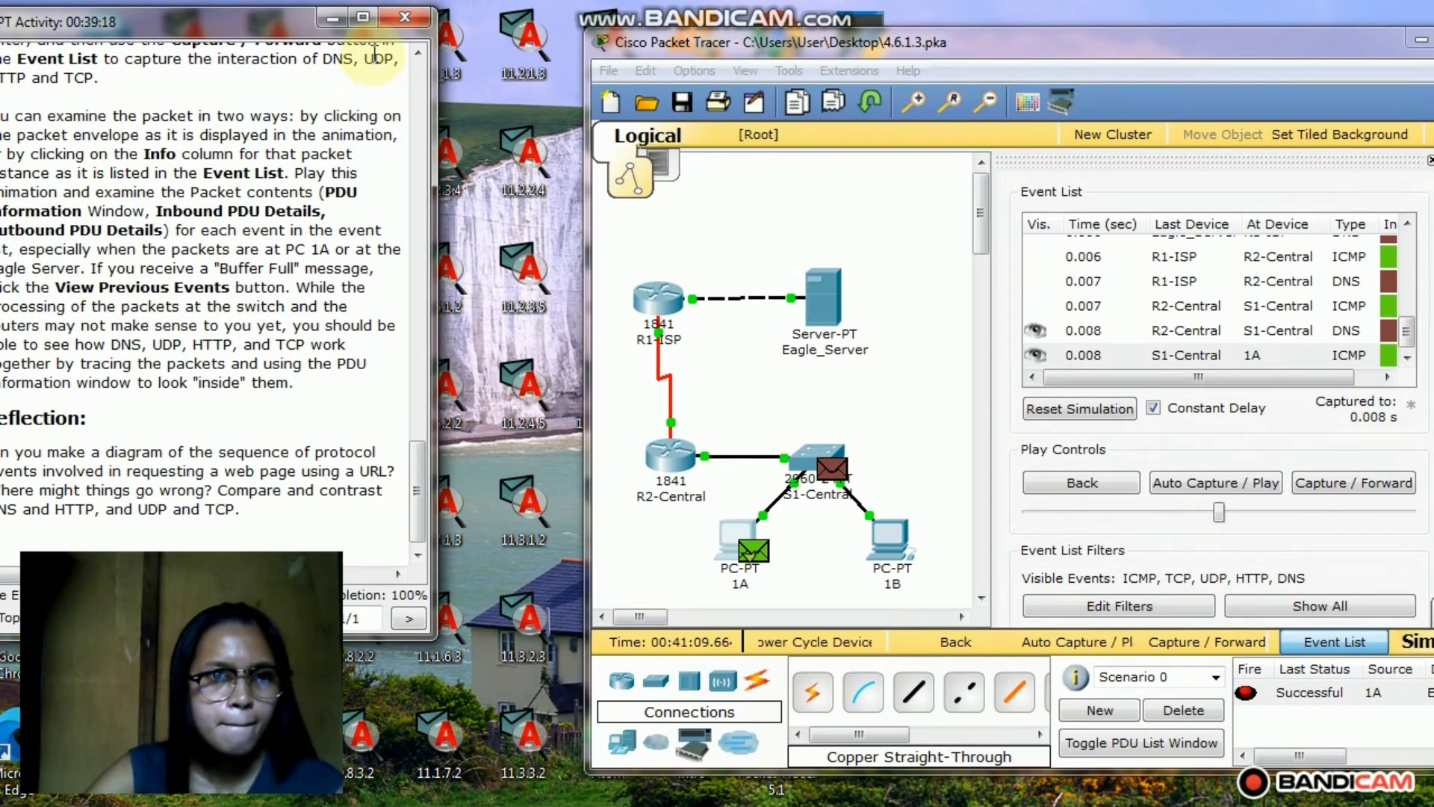
pyautogui.scroll(2, 374, 53)
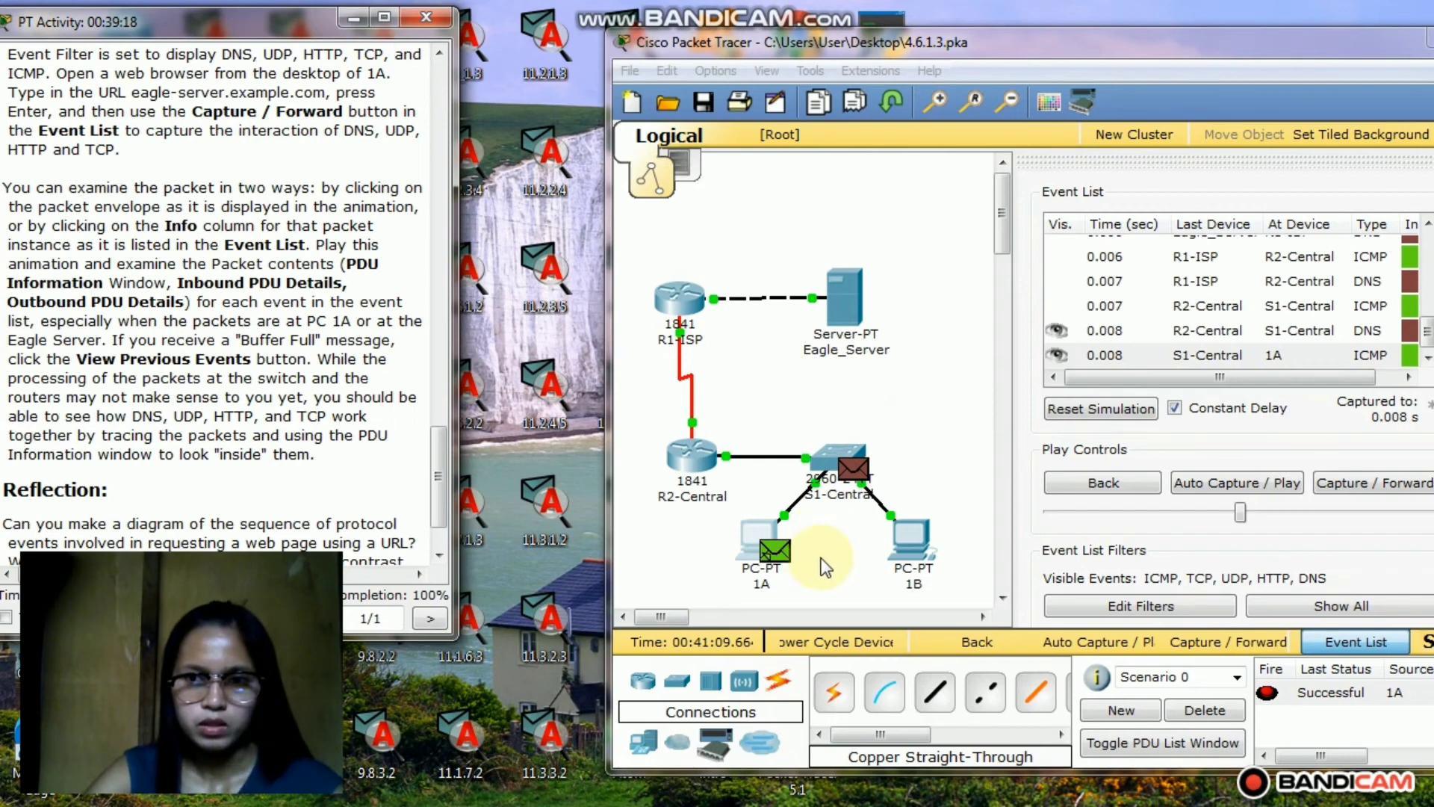
pyautogui.click(781, 559)
pyautogui.click(781, 558)
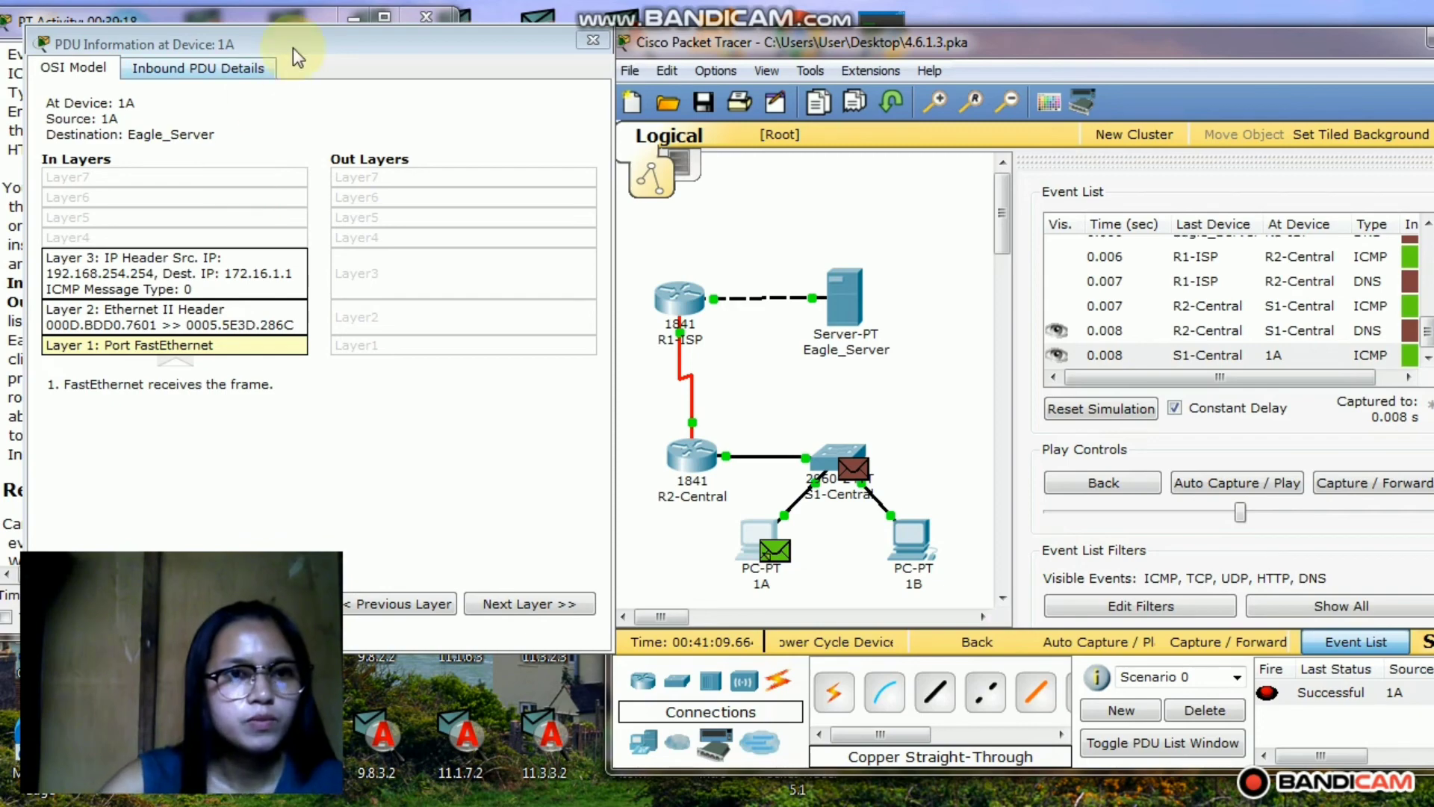
pyautogui.moveTo(304, 39); pyautogui.dragTo(277, 115)
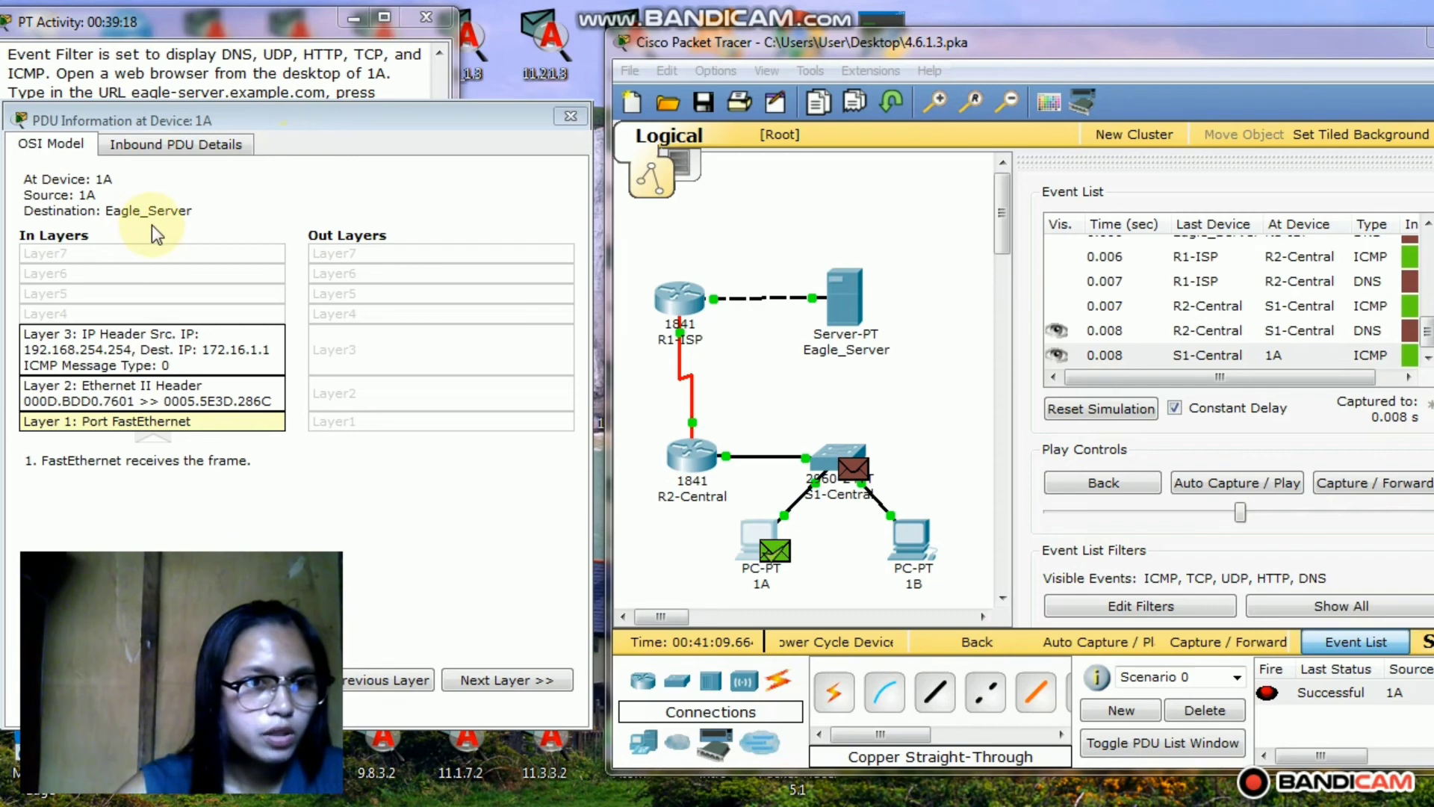
pyautogui.click(185, 151)
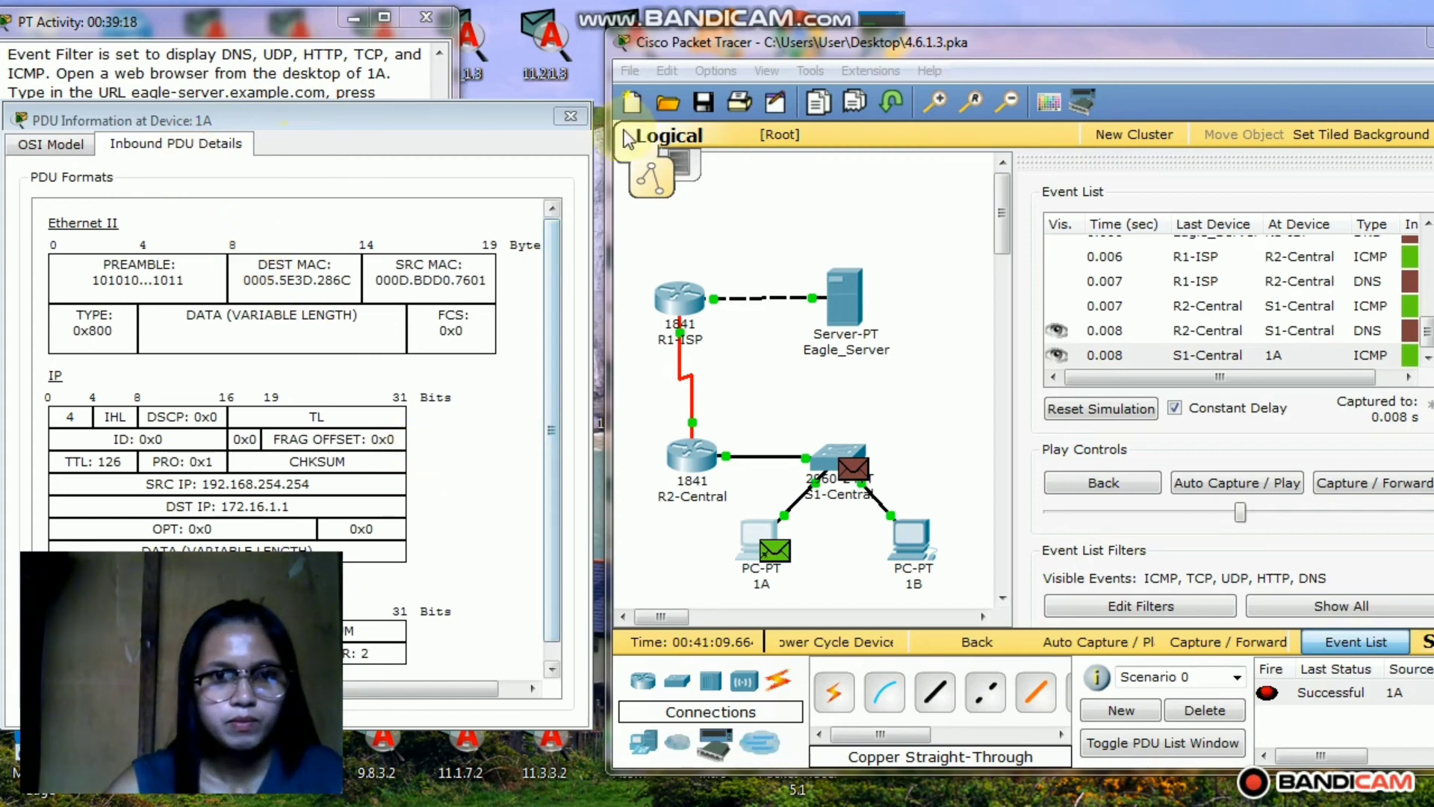
pyautogui.click(579, 115)
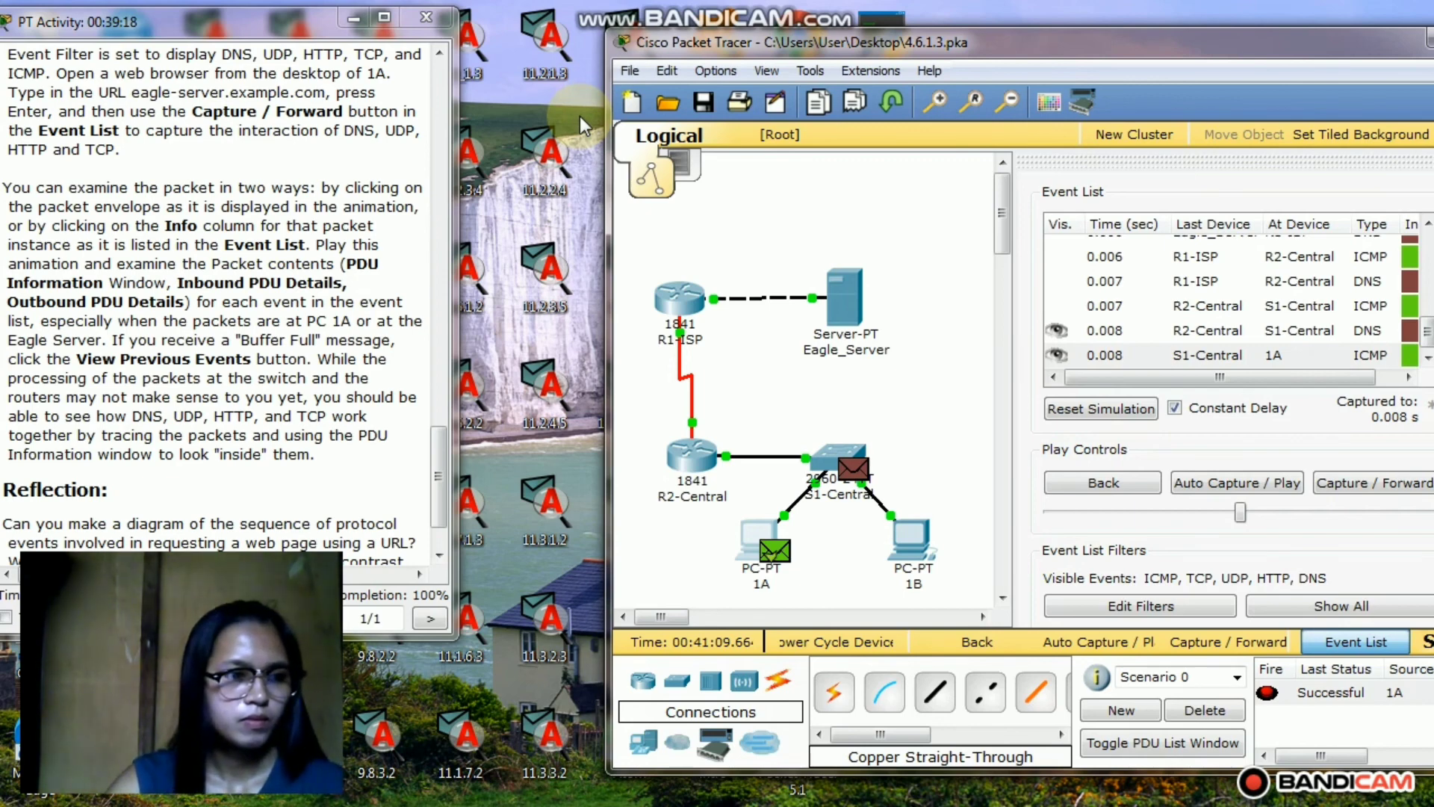
# Examine the OSI model and the inbound and outbound PDU details of the DNS packet at switch S1-Central, down to the DNS header.
pyautogui.click(853, 475)
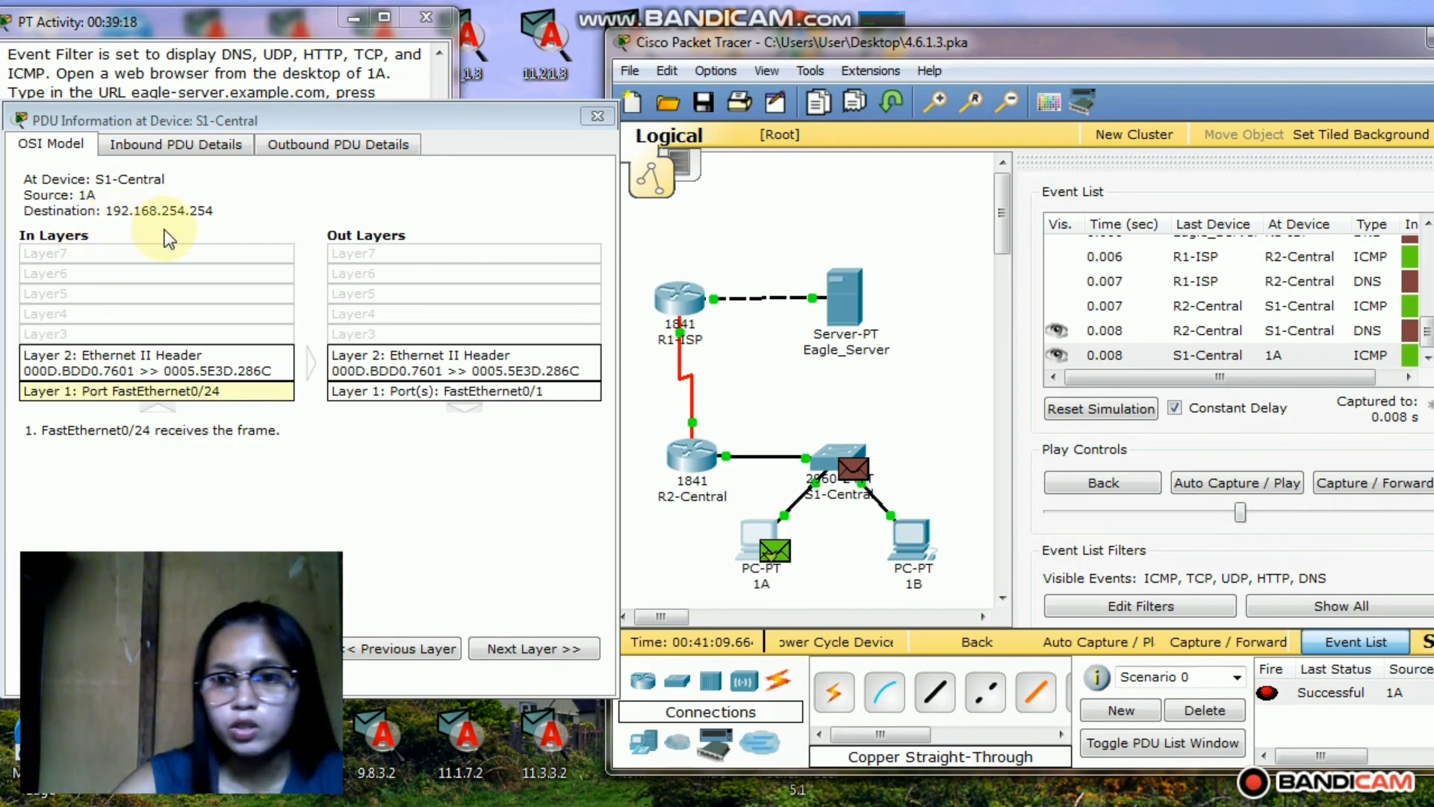
pyautogui.click(197, 154)
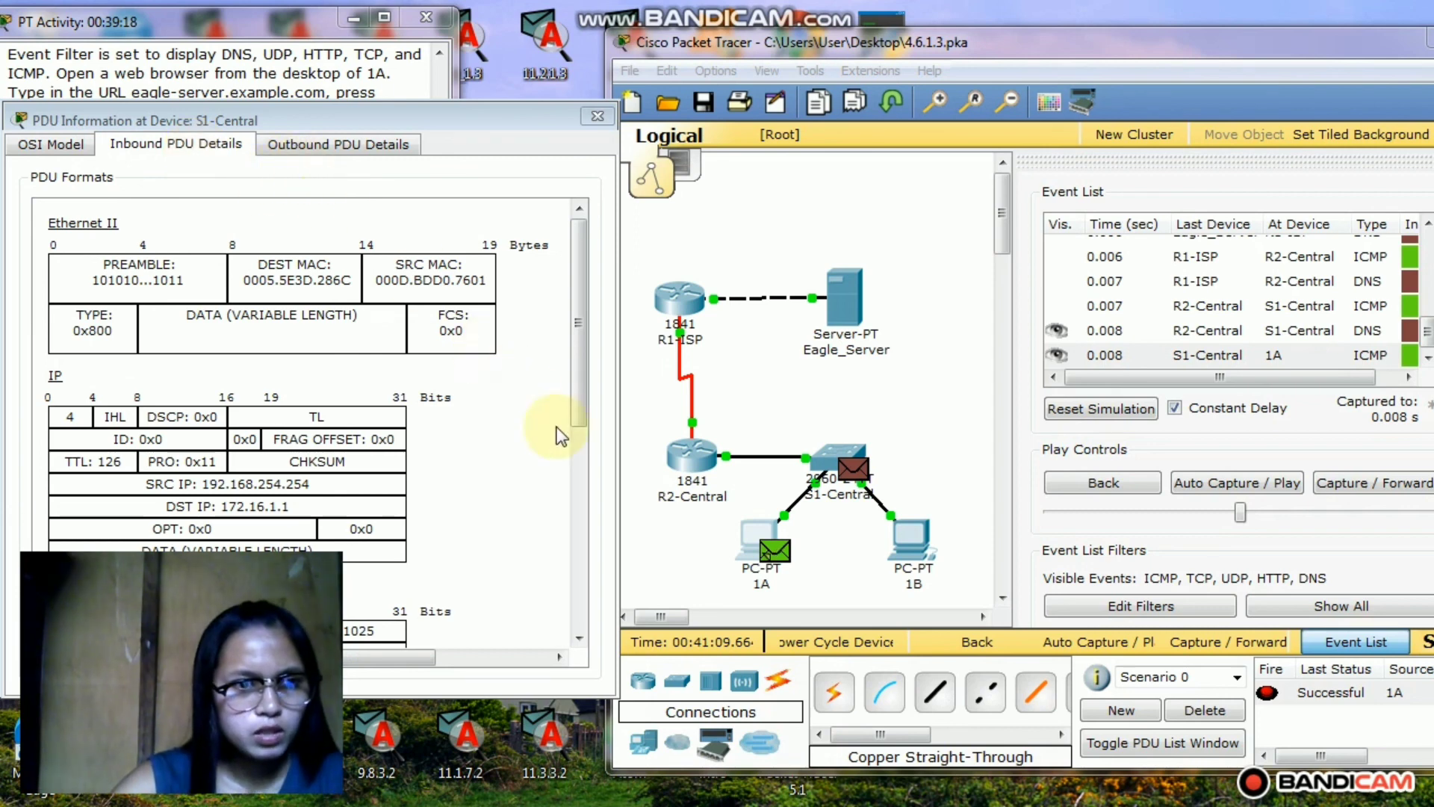
pyautogui.click(580, 557)
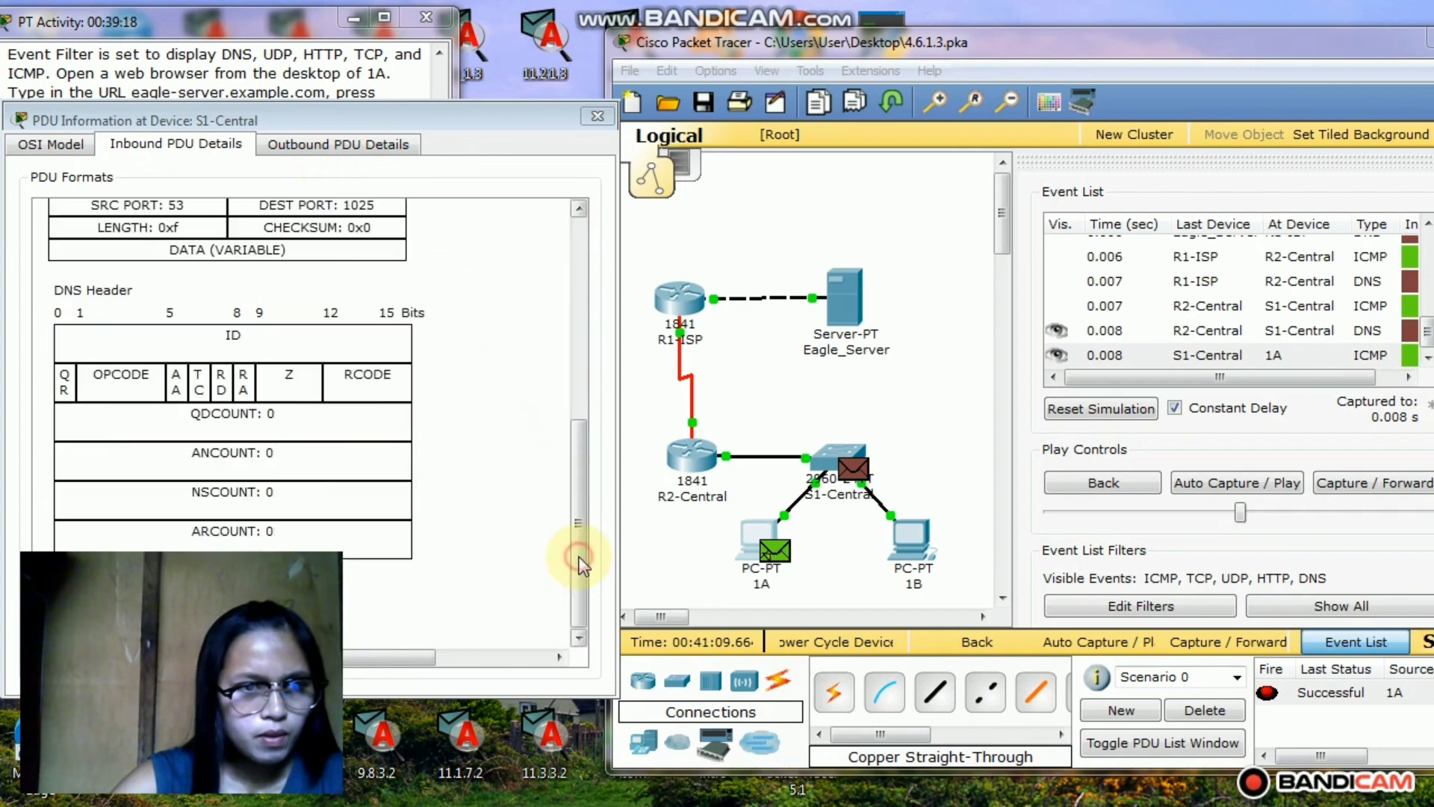
pyautogui.click(575, 290)
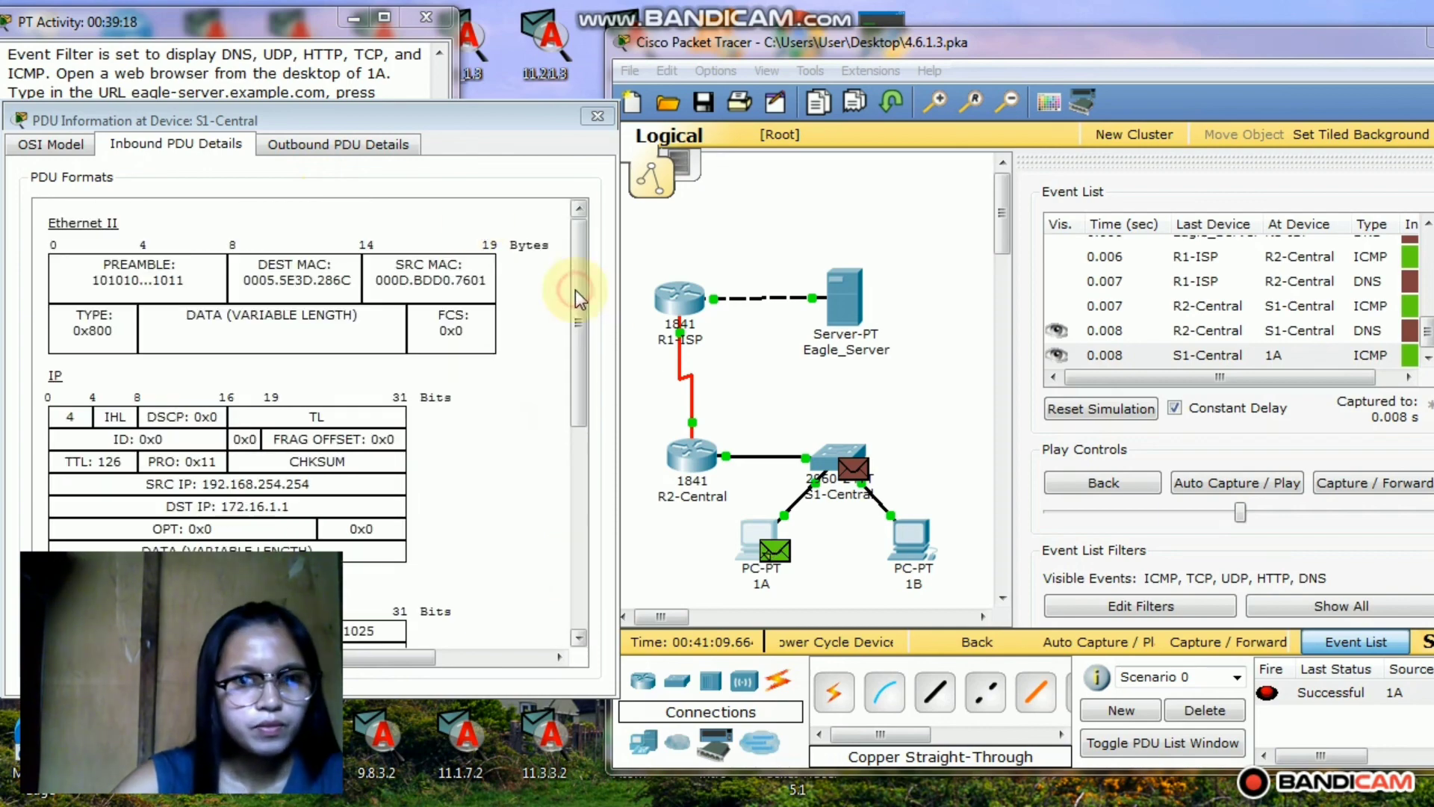
pyautogui.click(375, 153)
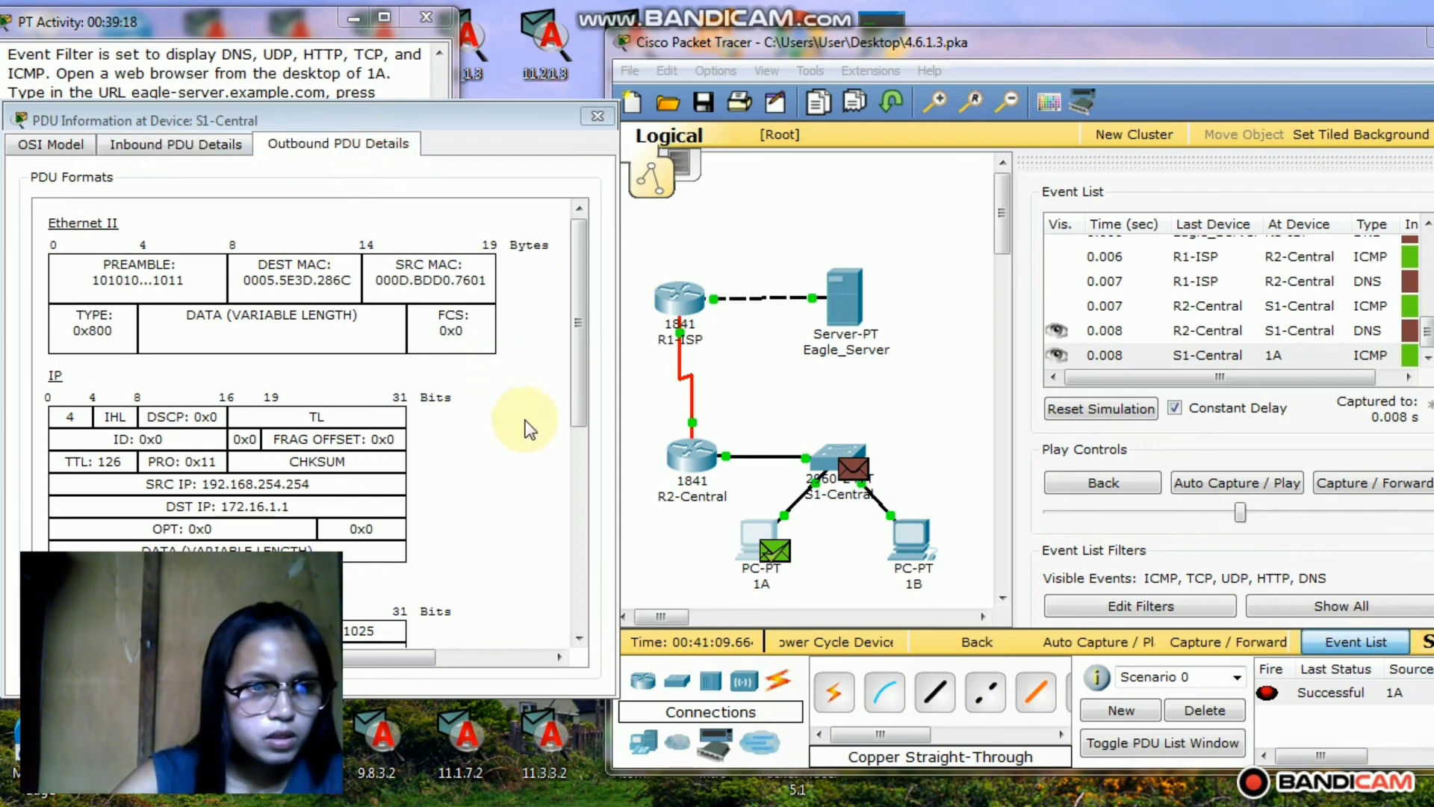
pyautogui.click(581, 496)
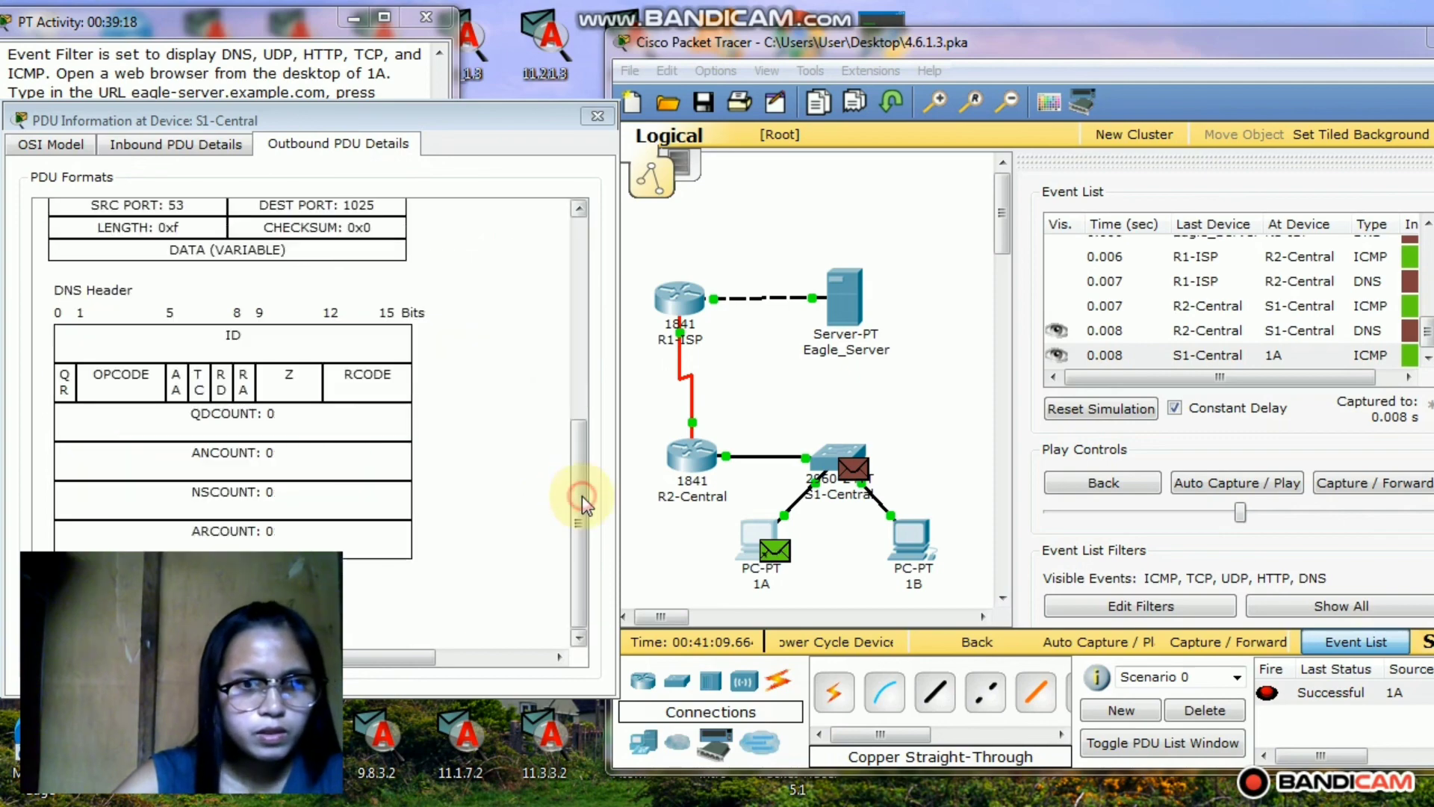
pyautogui.click(595, 117)
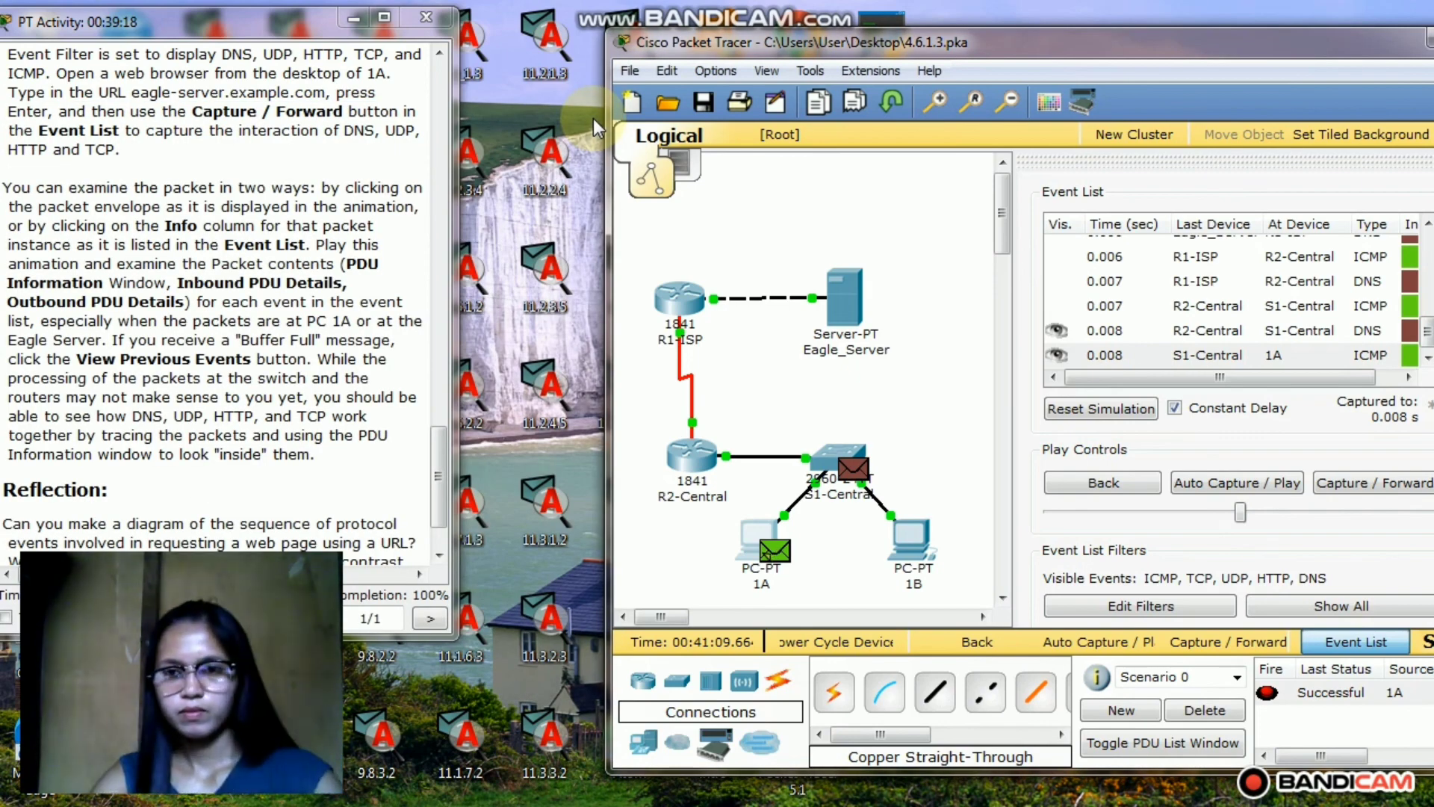